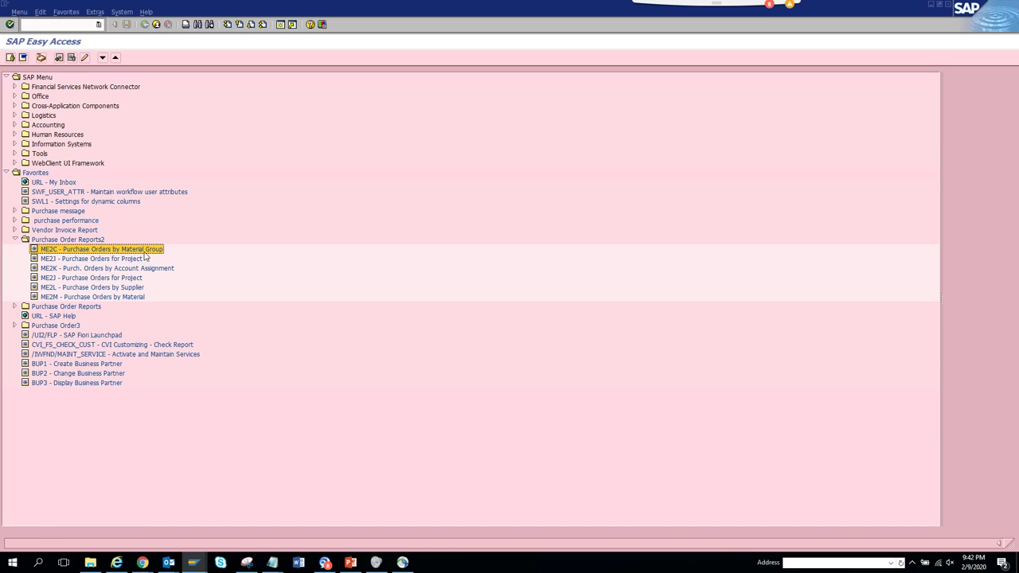
Run the ME2C report of purchase orders by material group, restricted to items without a material number and with no other selection criteria.
double_click(144, 251)
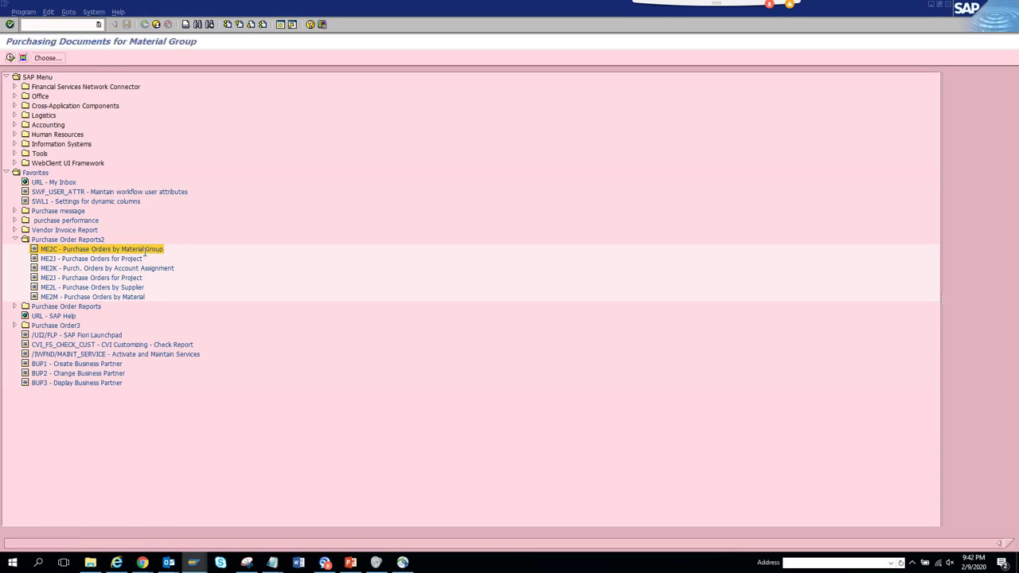
left_click(145, 25)
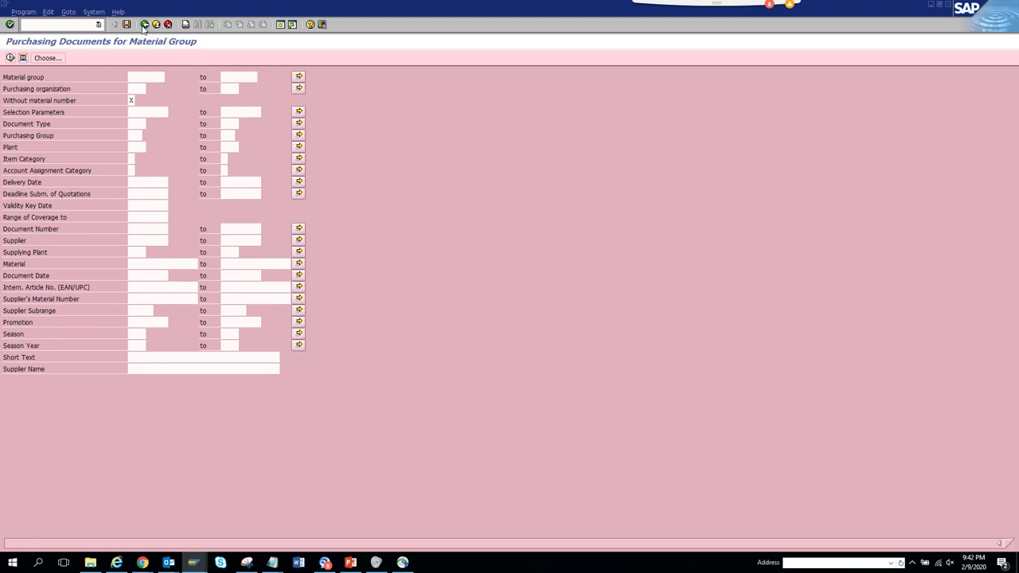
double_click(77, 251)
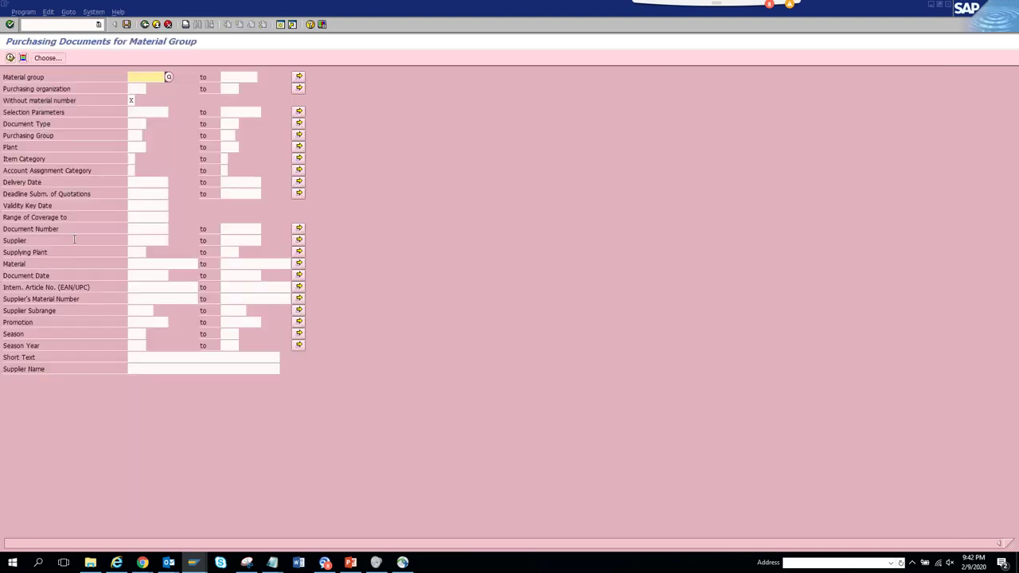
left_click(10, 58)
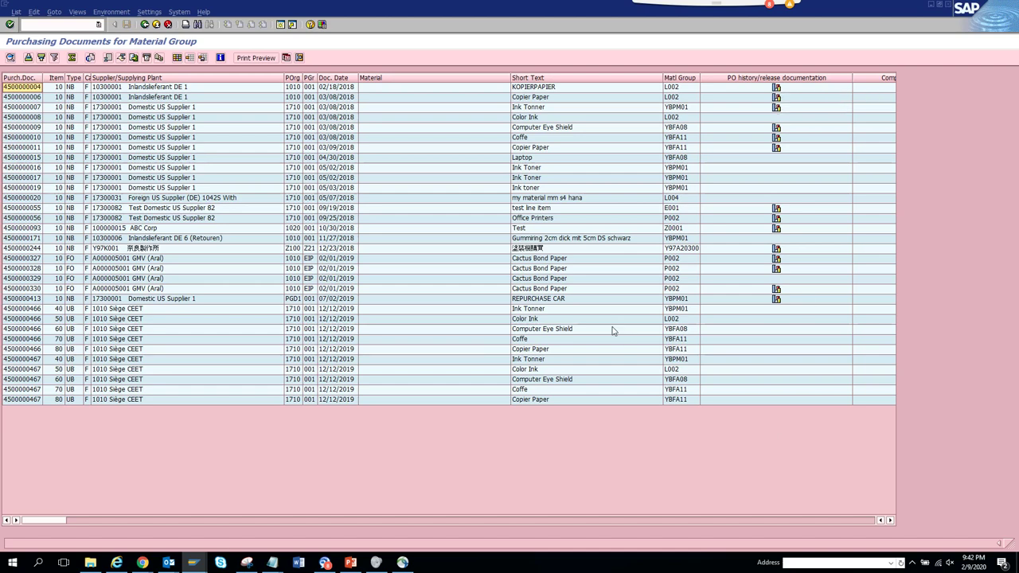
View the material data of the KOPIERPAPIER item in its purchase order and return to the report list.
double_click(57, 88)
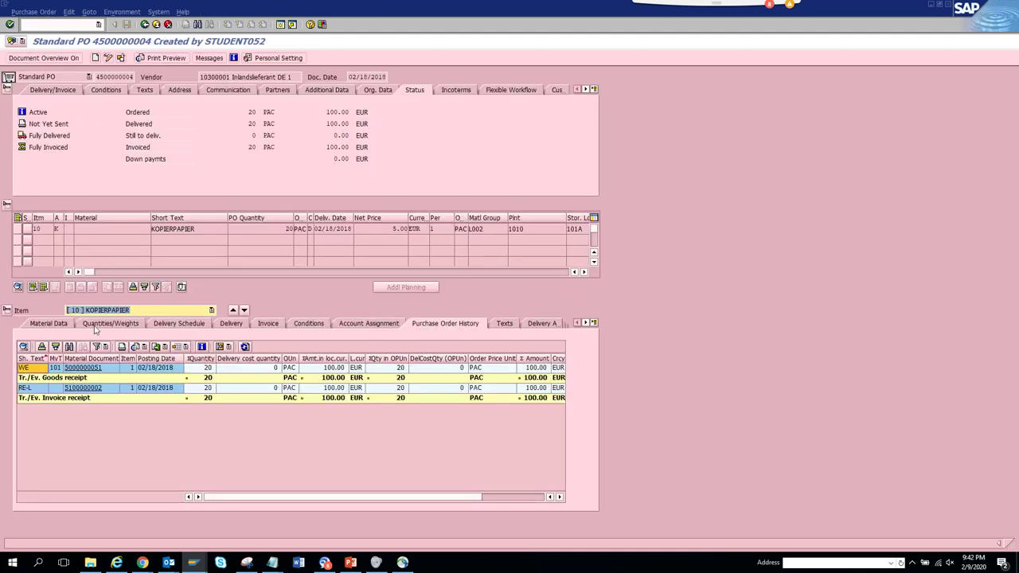
left_click(50, 324)
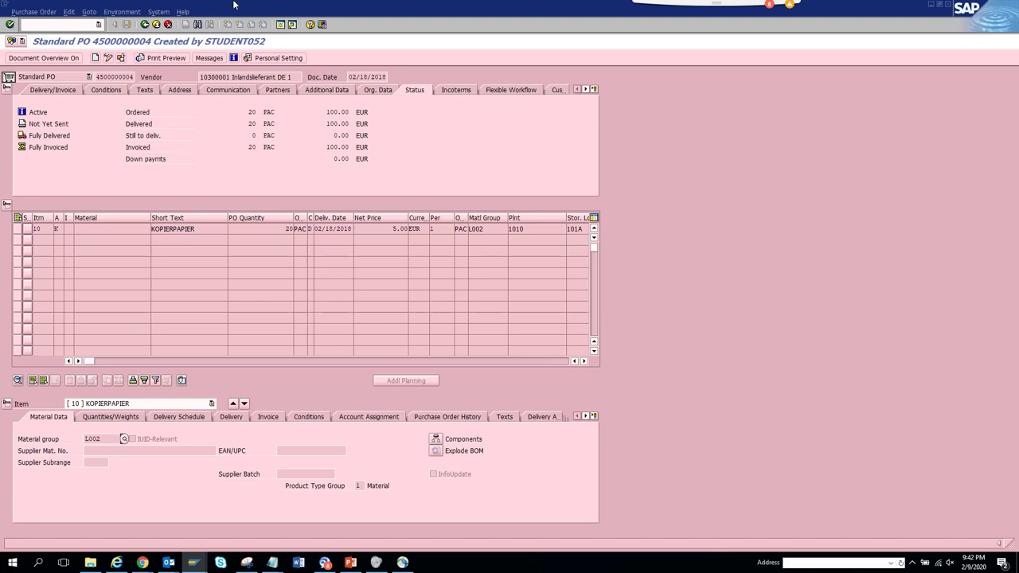
left_click(144, 25)
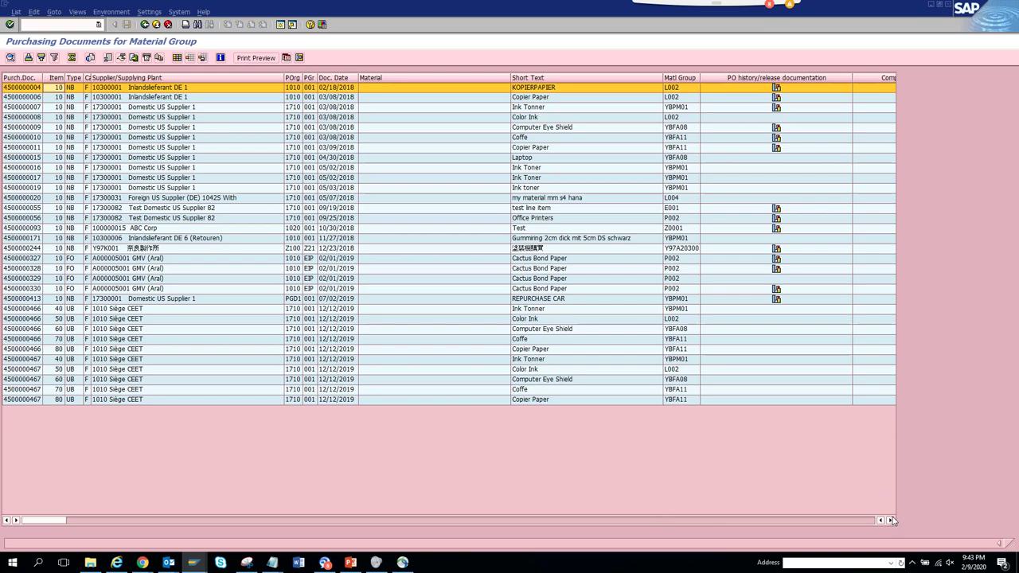
Examine the remaining report columns, from order quantity and price through open values, supplier and tax details to the net order value.
left_click(891, 521)
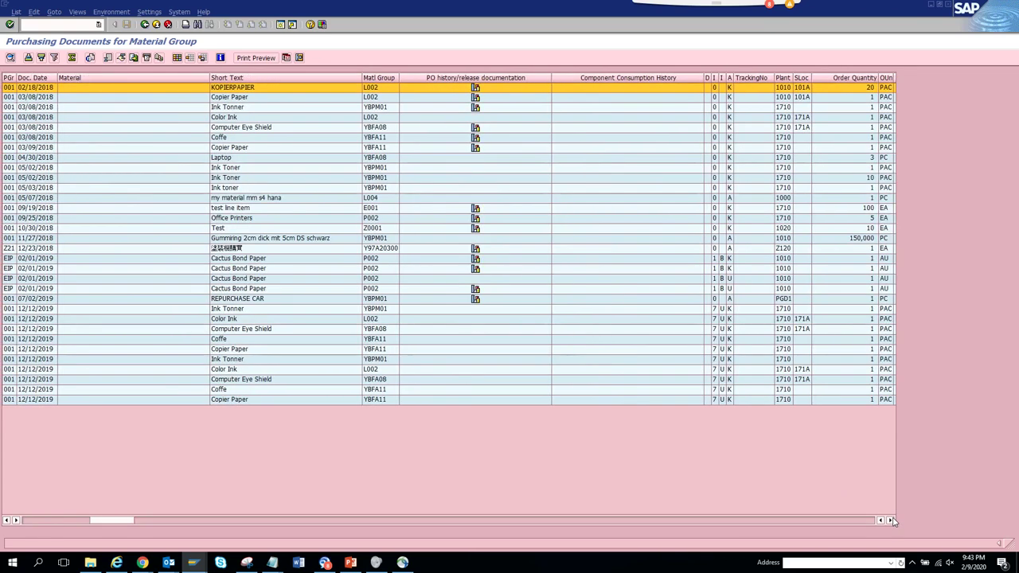
left_click(891, 521)
left_click(890, 521)
left_click(891, 521)
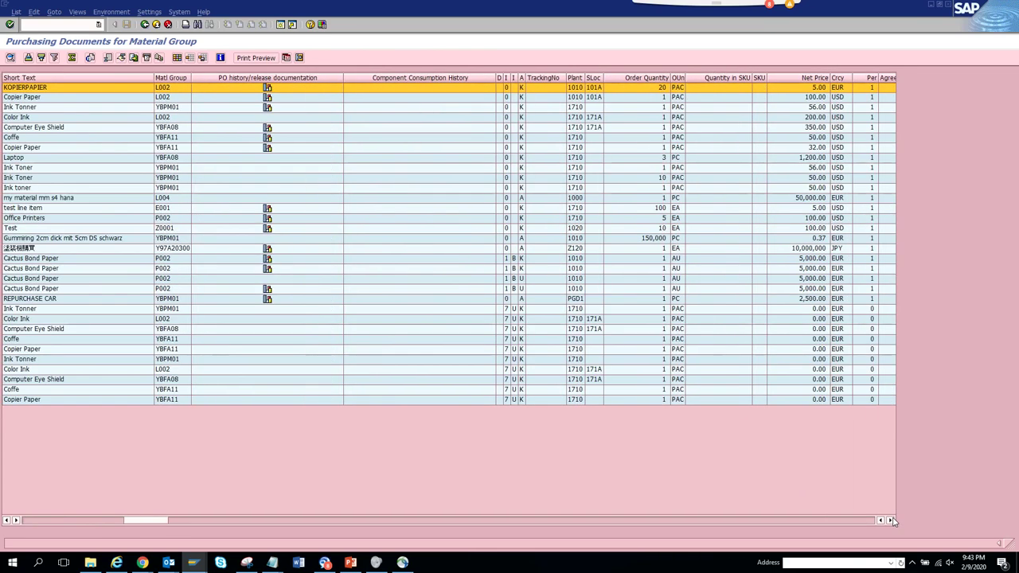
left_click(891, 521)
left_click(891, 521)
left_click(891, 520)
left_click(891, 520)
left_click(891, 520)
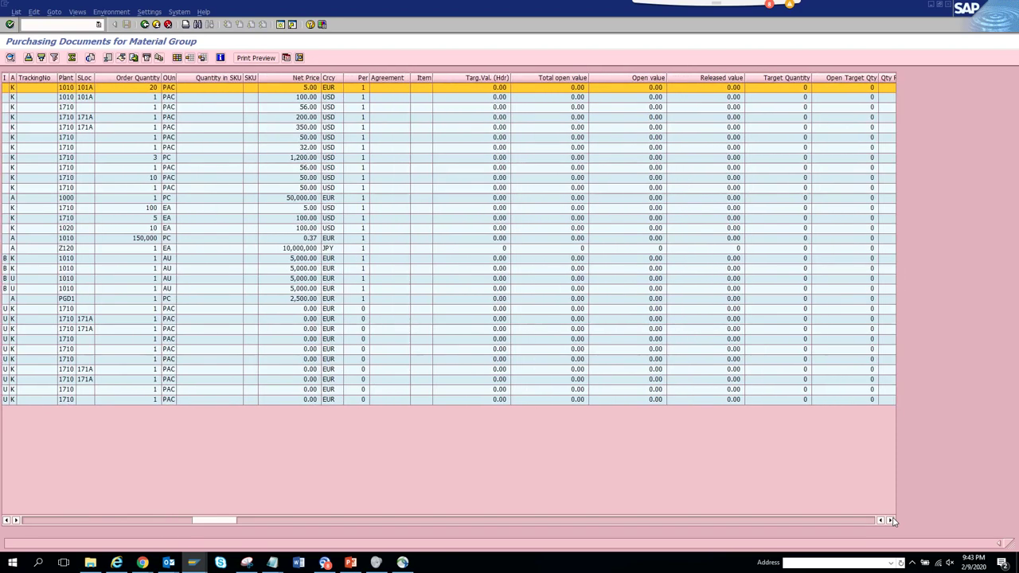
left_click(891, 520)
left_click(891, 521)
left_click(891, 521)
left_click(891, 521)
left_click(891, 521)
left_click(891, 520)
left_click(891, 520)
left_click(891, 521)
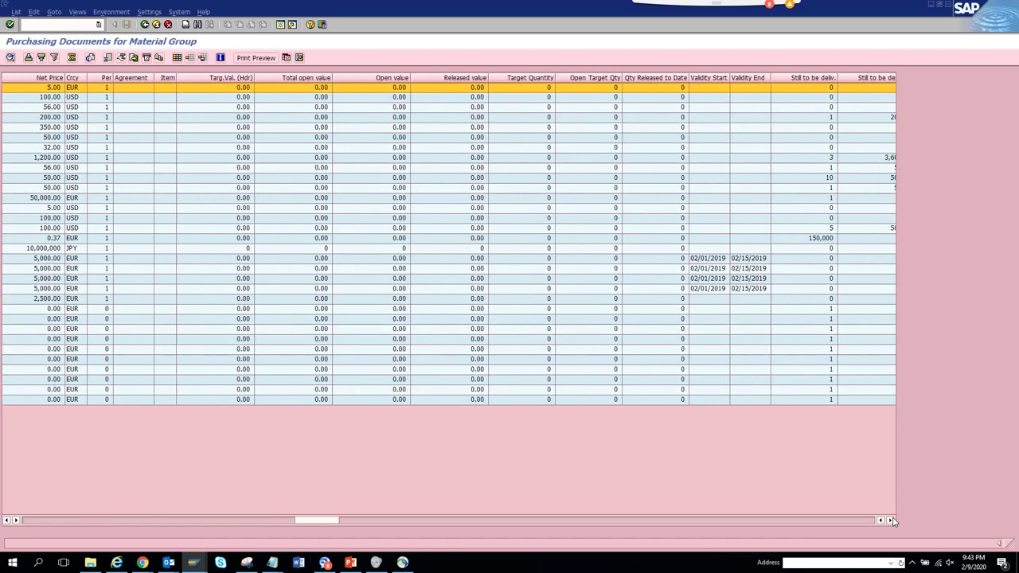
left_click(891, 521)
left_click(891, 520)
left_click(891, 521)
left_click(891, 521)
left_click(891, 521)
left_click(891, 521)
left_click(891, 521)
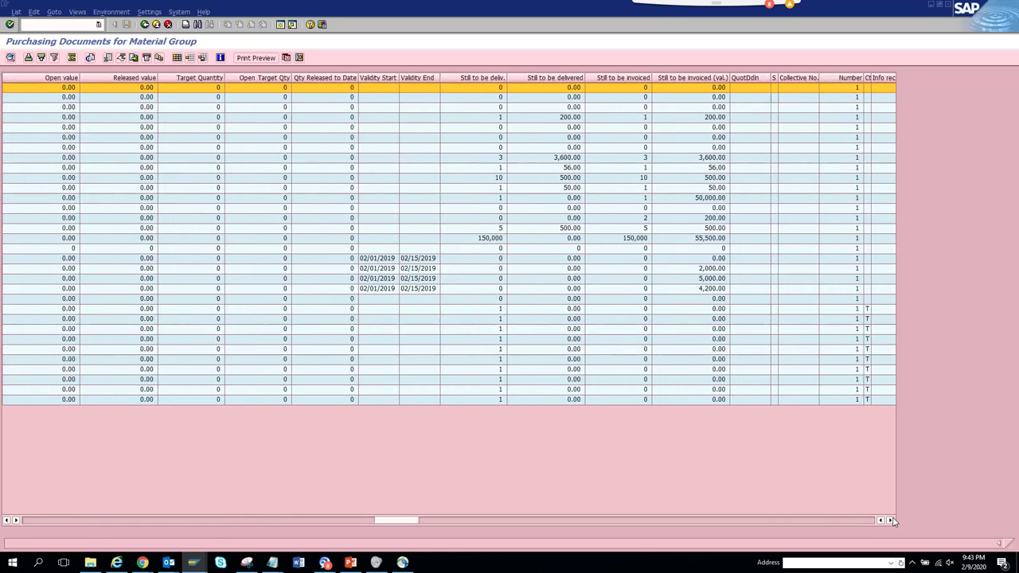
left_click(891, 521)
left_click(891, 521)
left_click(891, 520)
left_click(891, 521)
left_click(891, 520)
left_click(891, 521)
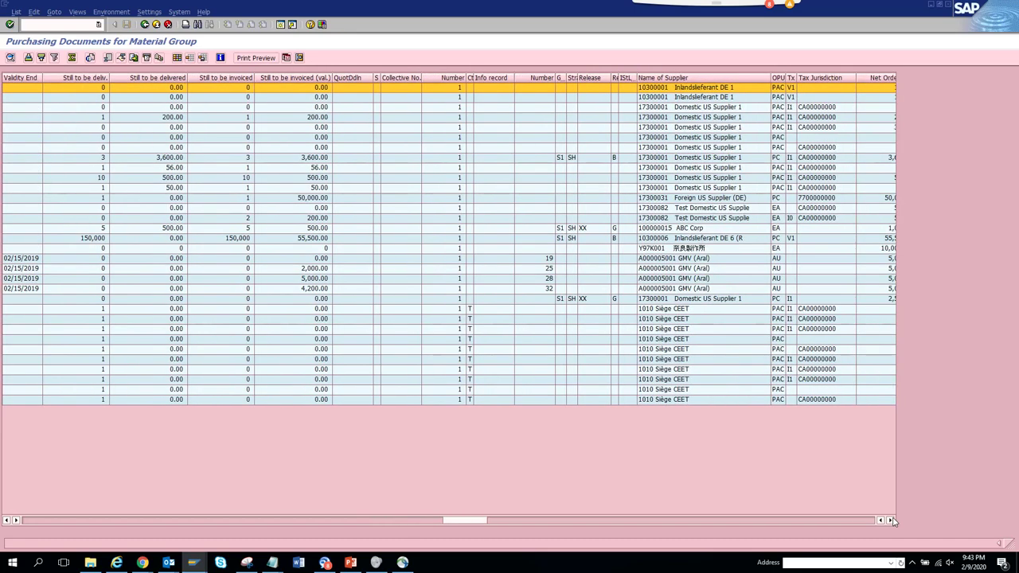
left_click(891, 521)
left_click(891, 521)
left_click(891, 521)
left_click(891, 521)
left_click(891, 521)
left_click(891, 521)
left_click(891, 521)
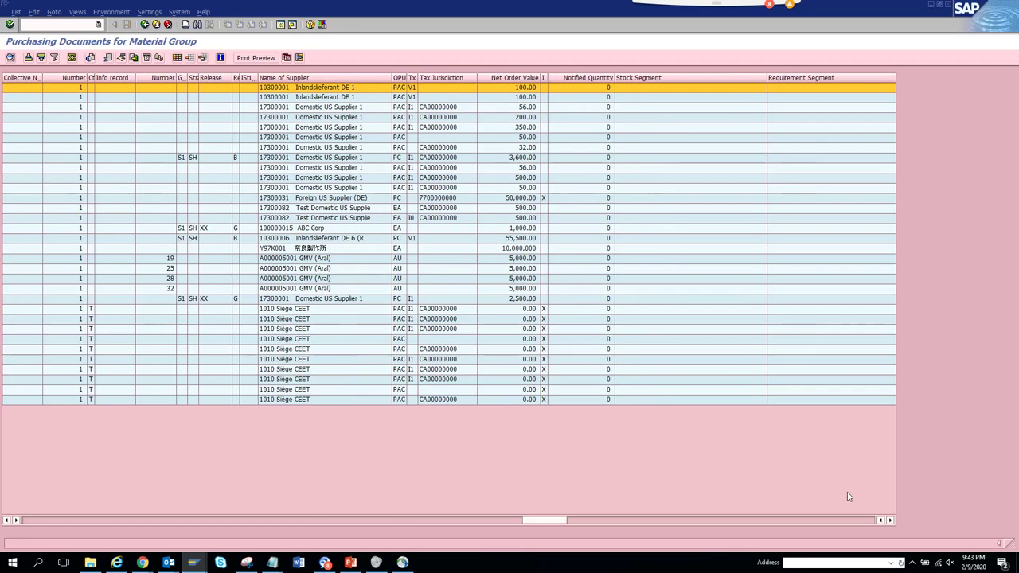
Open the report's layout settings and find the Material Group column among the displayed columns by searching for "material".
left_click(181, 59)
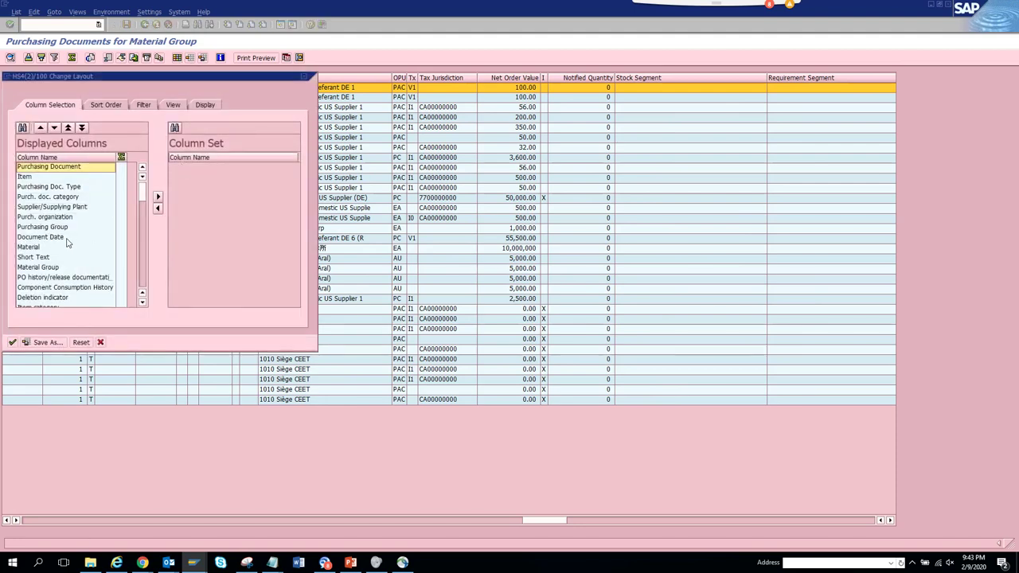
left_click(22, 128)
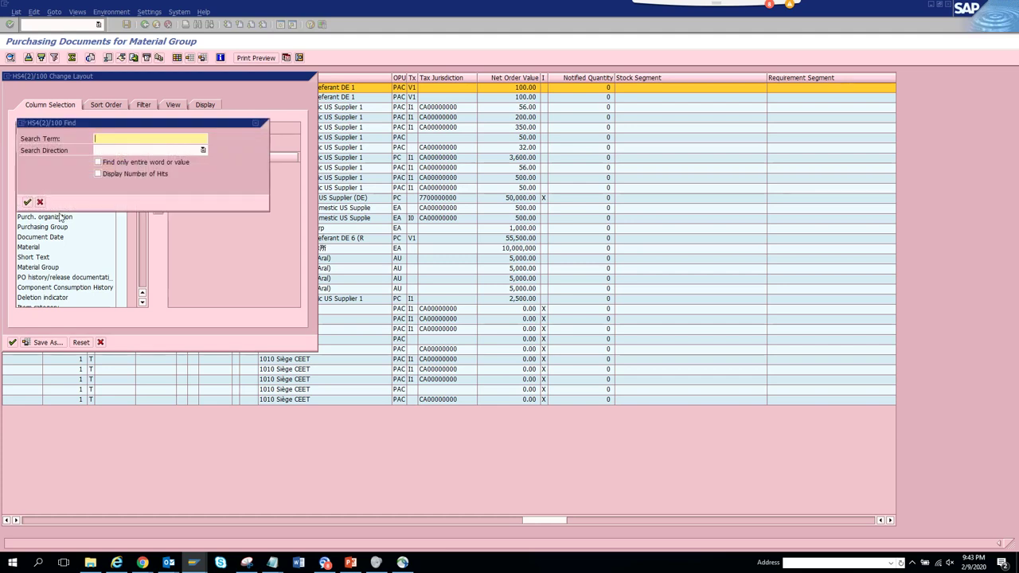
type("material")
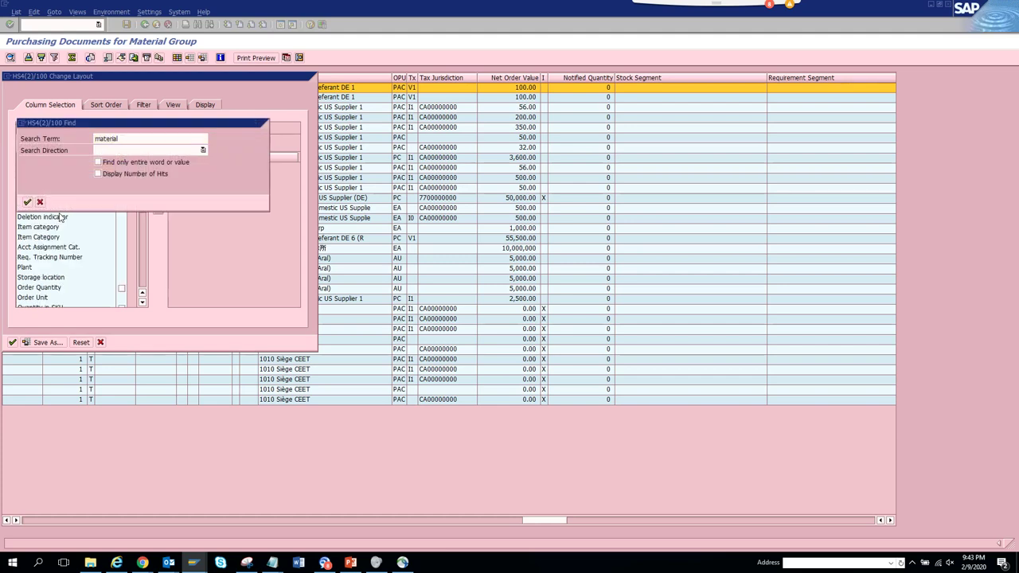
key("Return")
left_click_drag(132, 126, 365, 99)
left_click(260, 188)
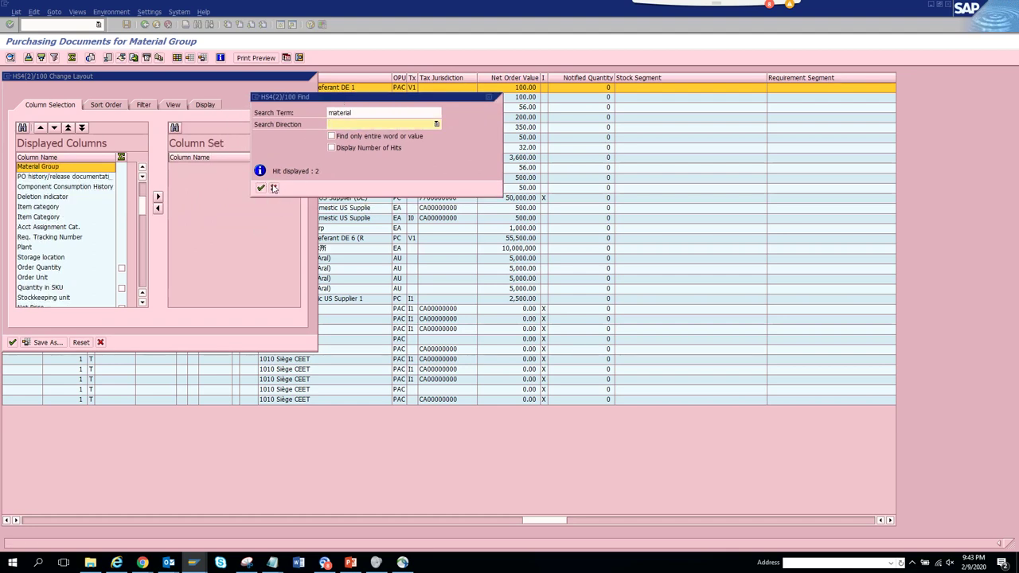
left_click(273, 188)
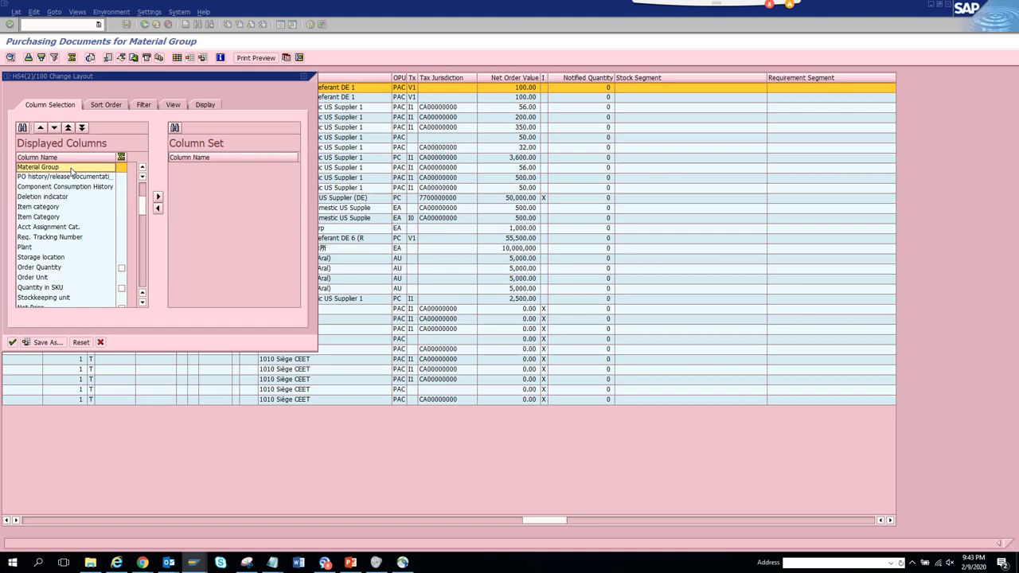
Move the Material Group column directly after Supplier/Supplying Plant and apply the changed layout.
left_click(41, 129)
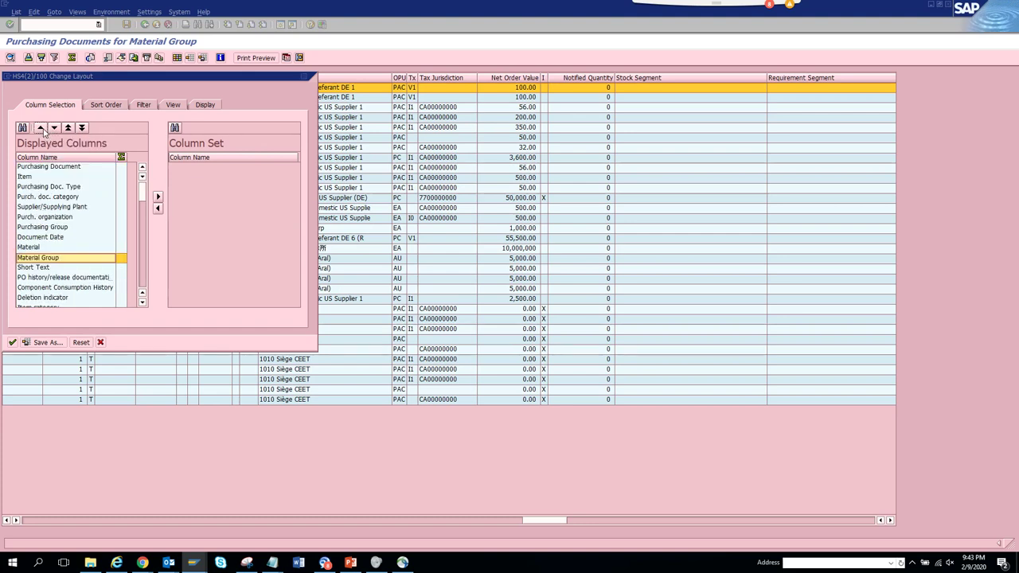
left_click(42, 129)
left_click(41, 128)
left_click(41, 129)
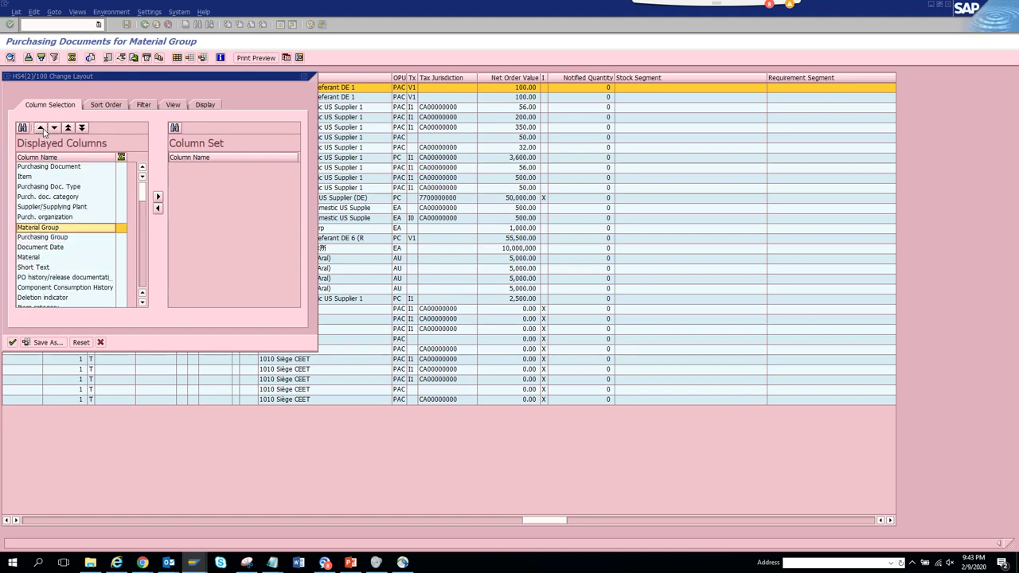
left_click(42, 129)
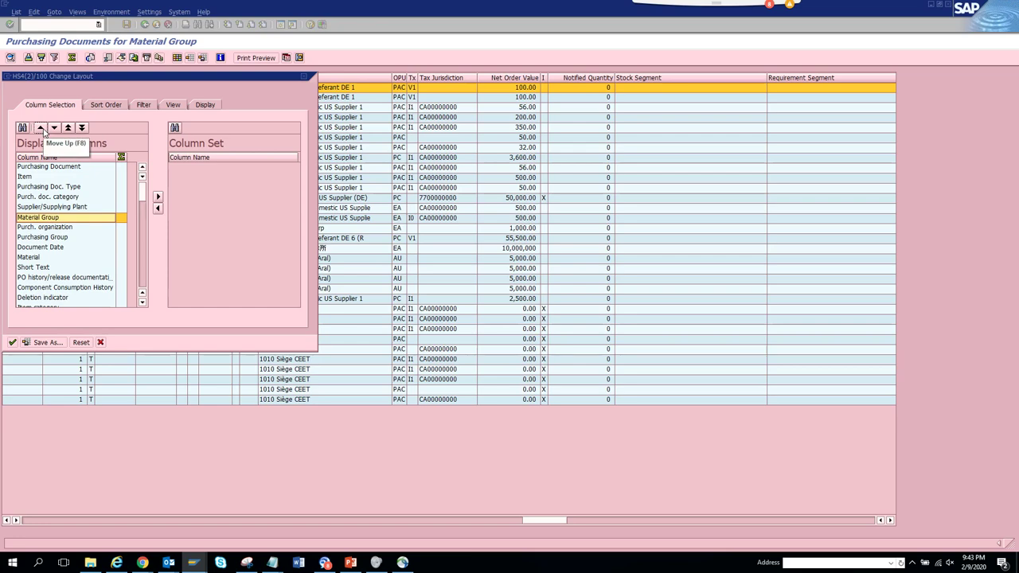
left_click(12, 342)
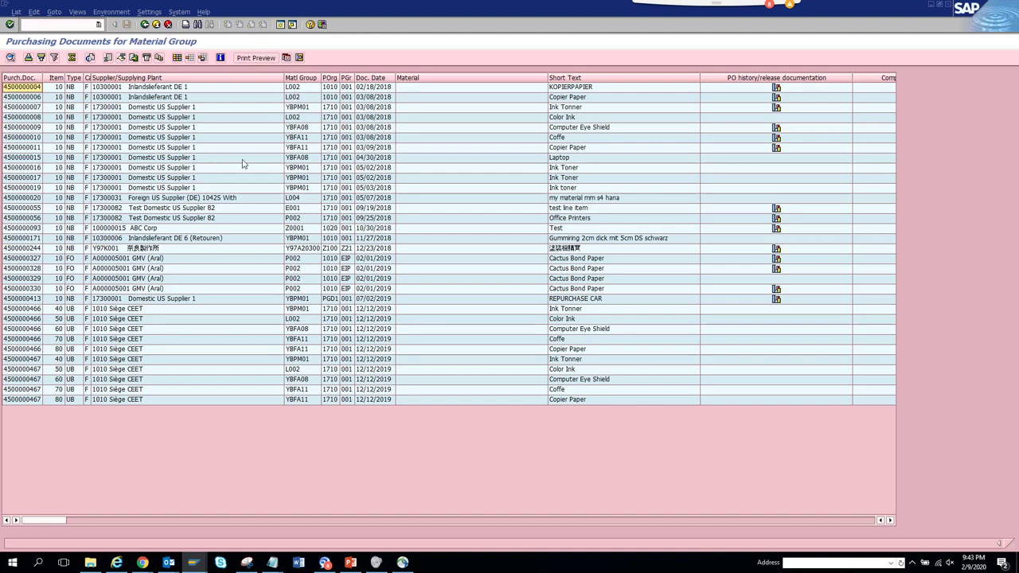
View the supplier's business partner record for the Copier Paper order dated 03/09/2018 and return to the report list.
left_click(292, 150)
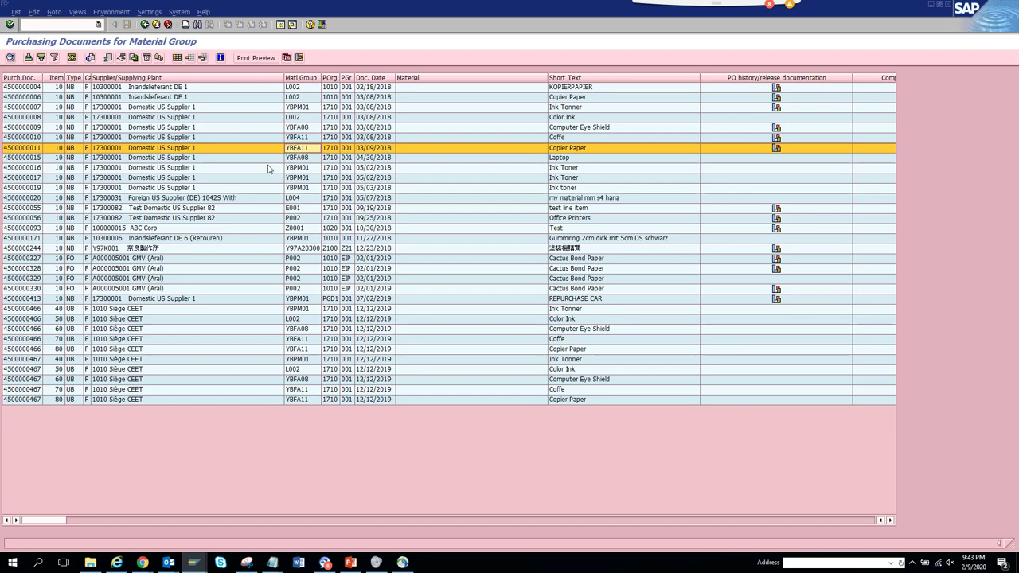
left_click(129, 149)
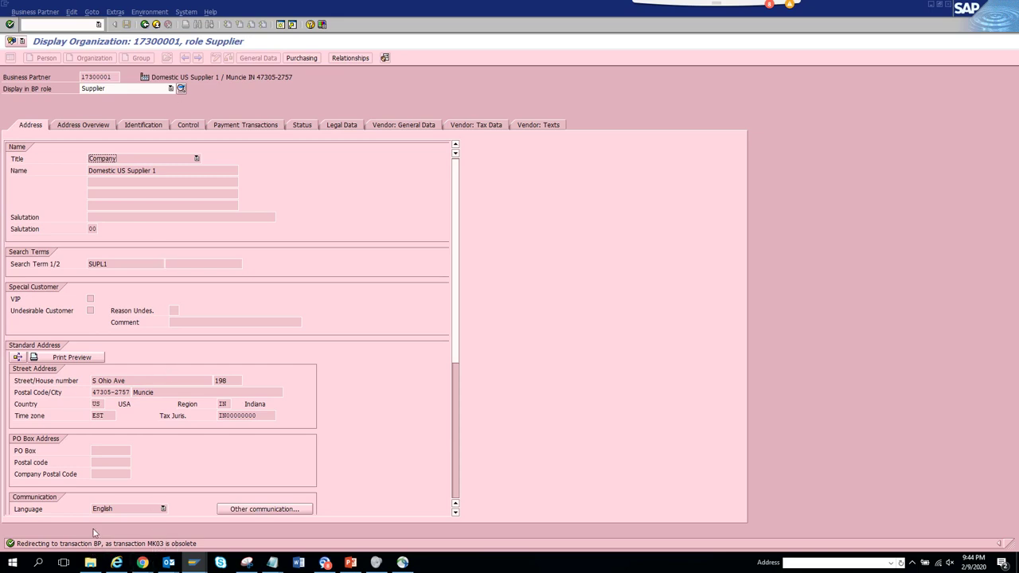
left_click(145, 25)
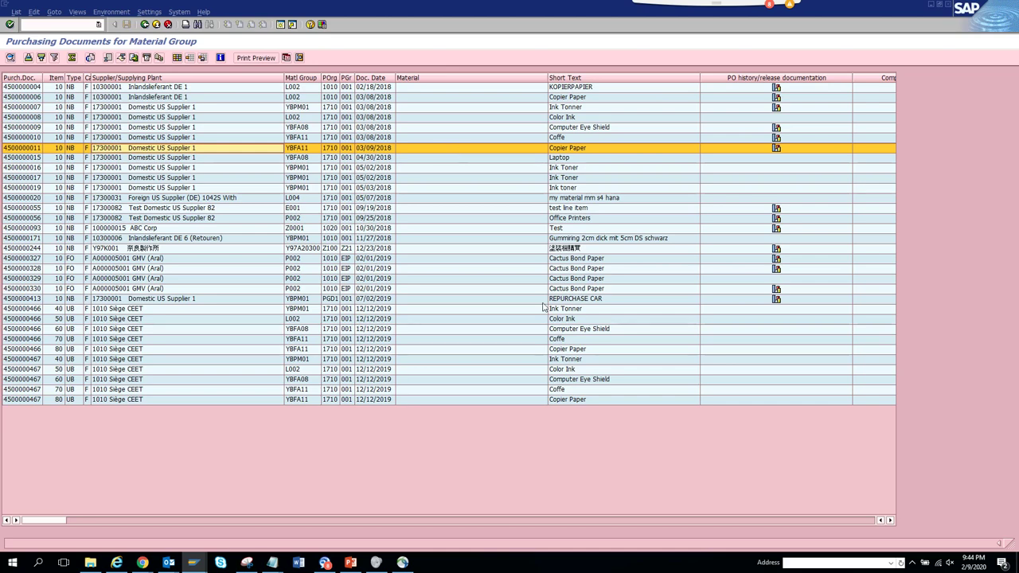
Open the purchase order history of the Copier Paper order dated 03/09/2018.
left_click(888, 520)
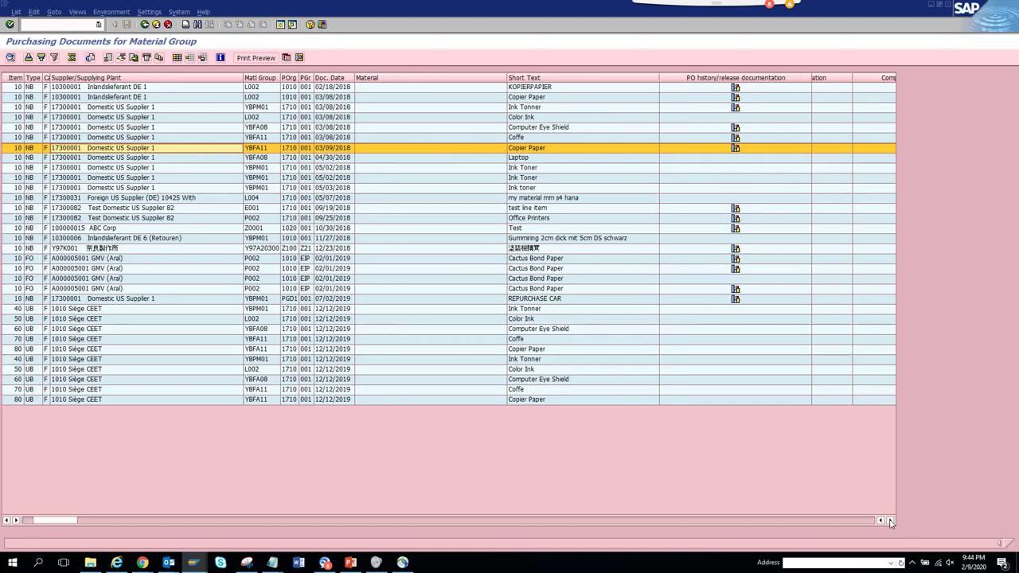
left_click(889, 521)
left_click(889, 520)
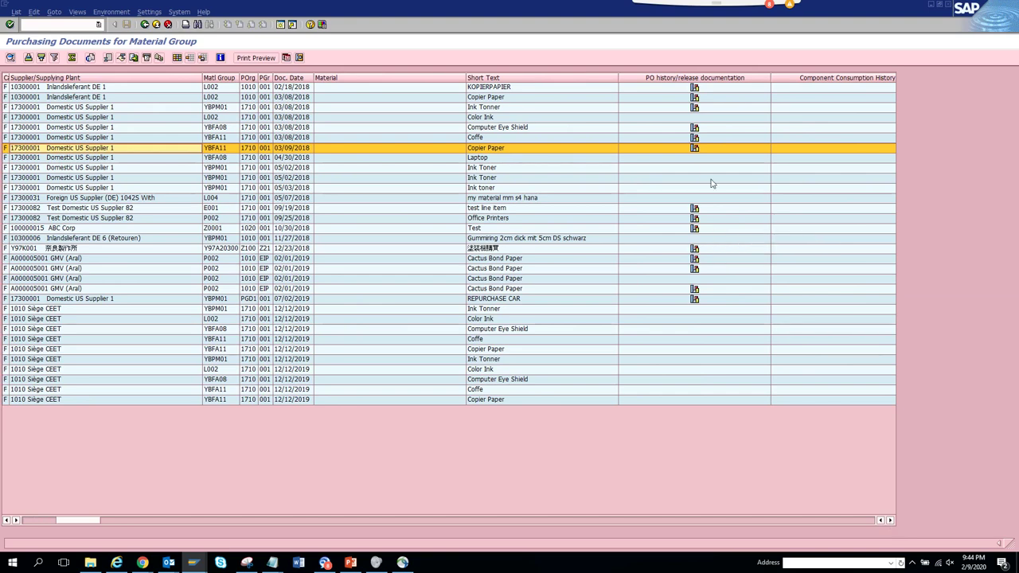
left_click(694, 149)
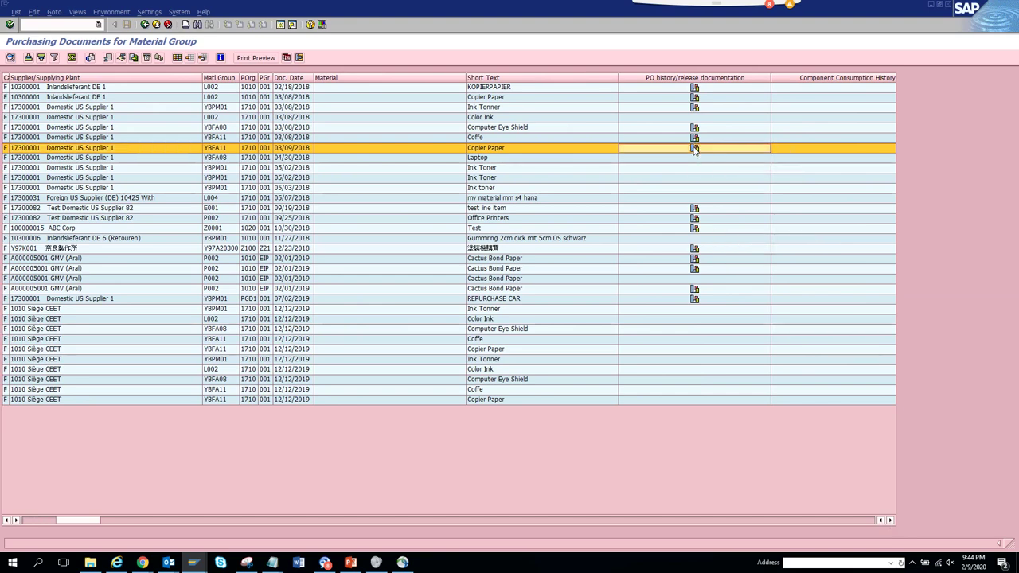
double_click(695, 149)
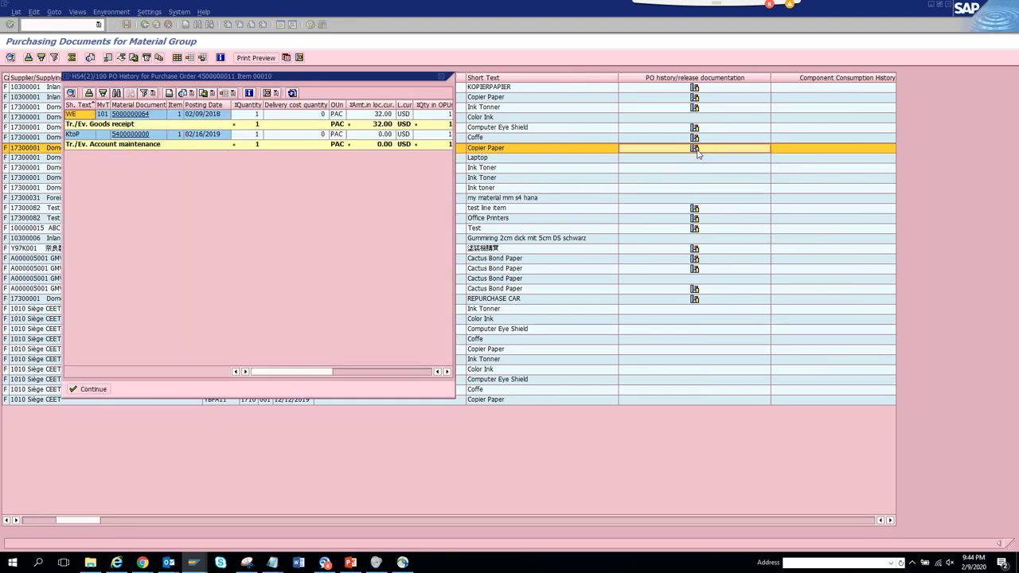
Check the material group in the goods receipt's material document, close the order history and select the Copier Paper row's material group.
left_click(131, 114)
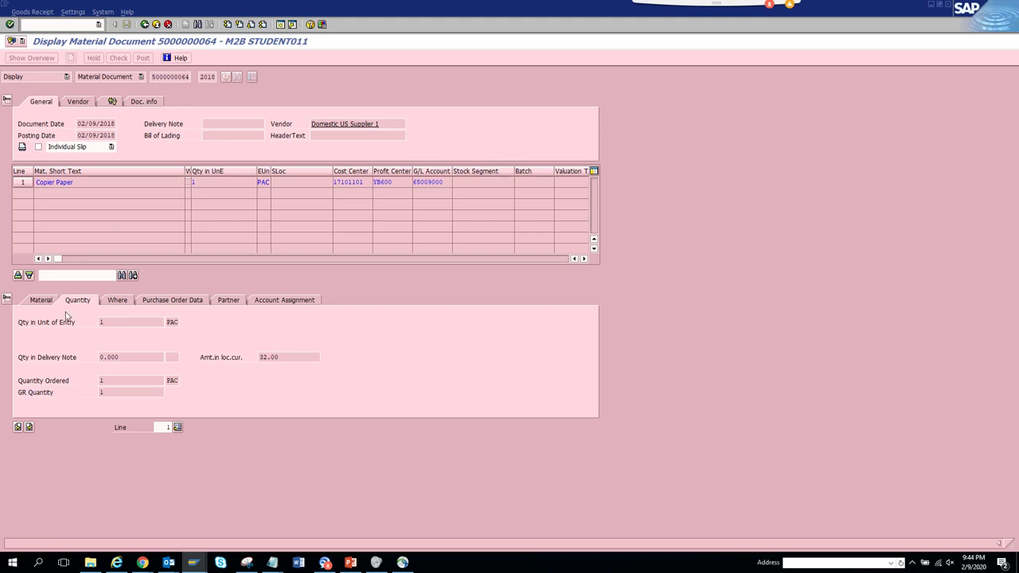
left_click(37, 301)
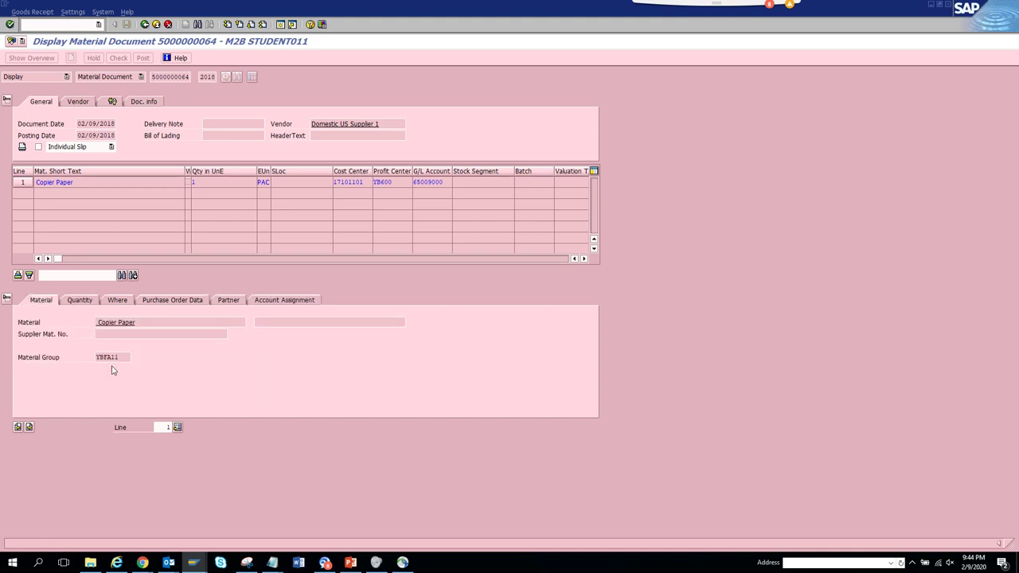
double_click(110, 357)
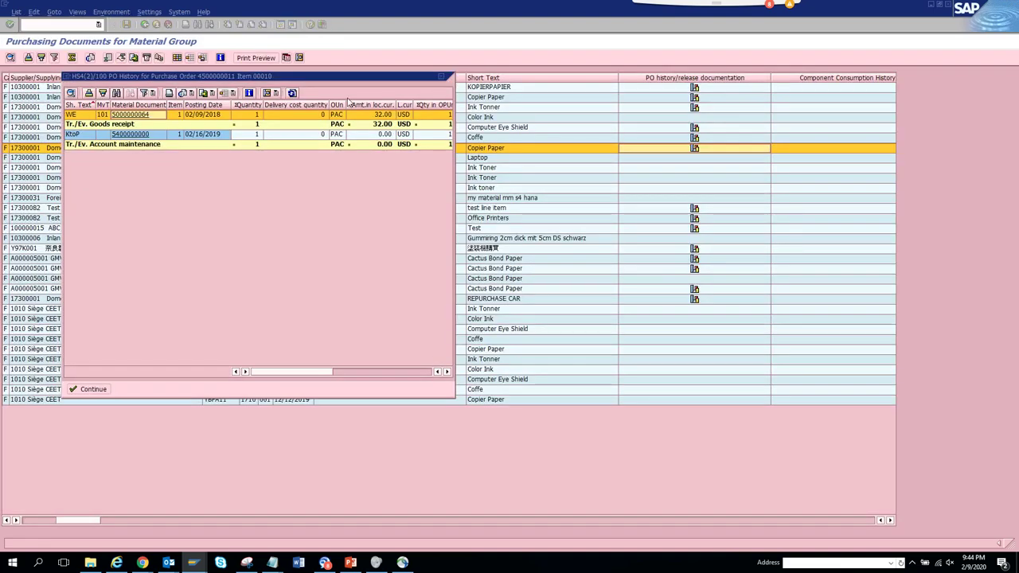
left_click(442, 76)
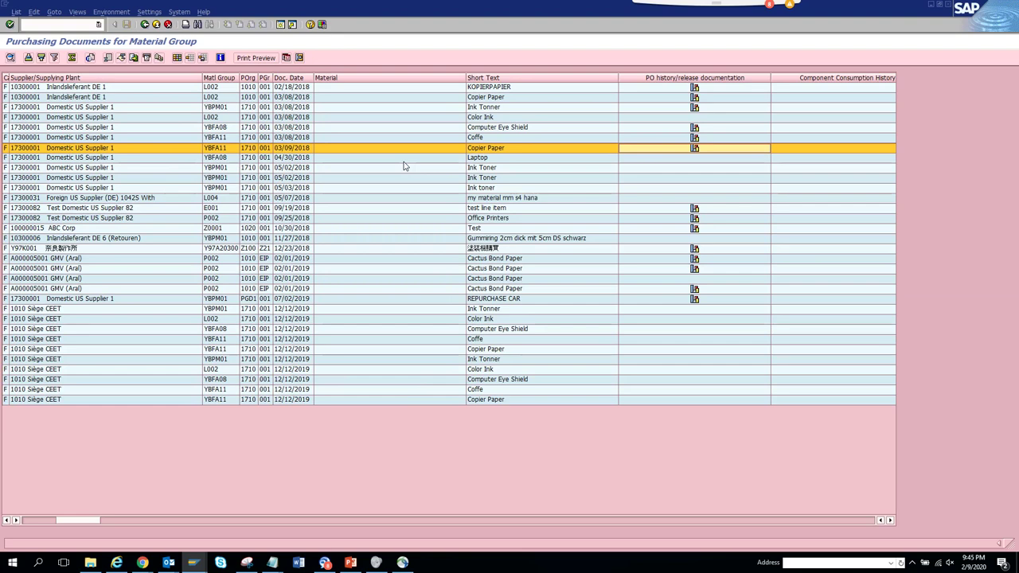
left_click(224, 150)
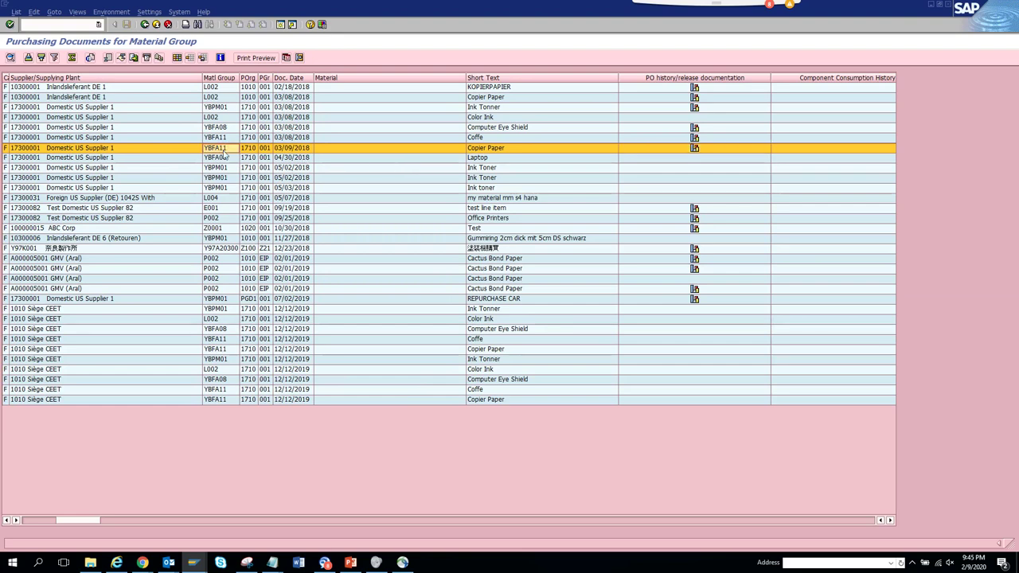
Examine the field help and technical information of the Material Group field, checking the field name MATKL, and close the help.
key("XF86AudioLowerVolume")
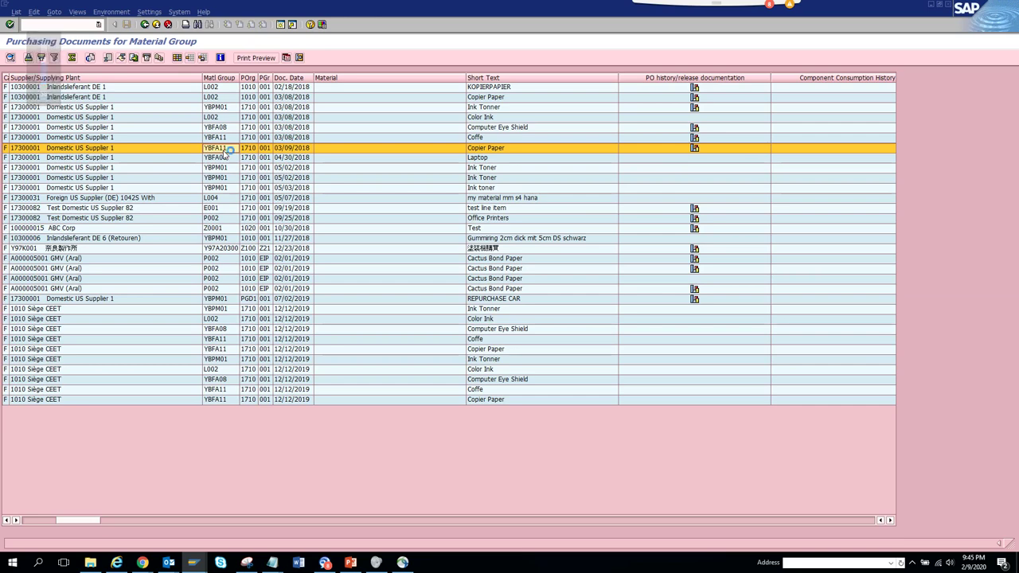
key("F1")
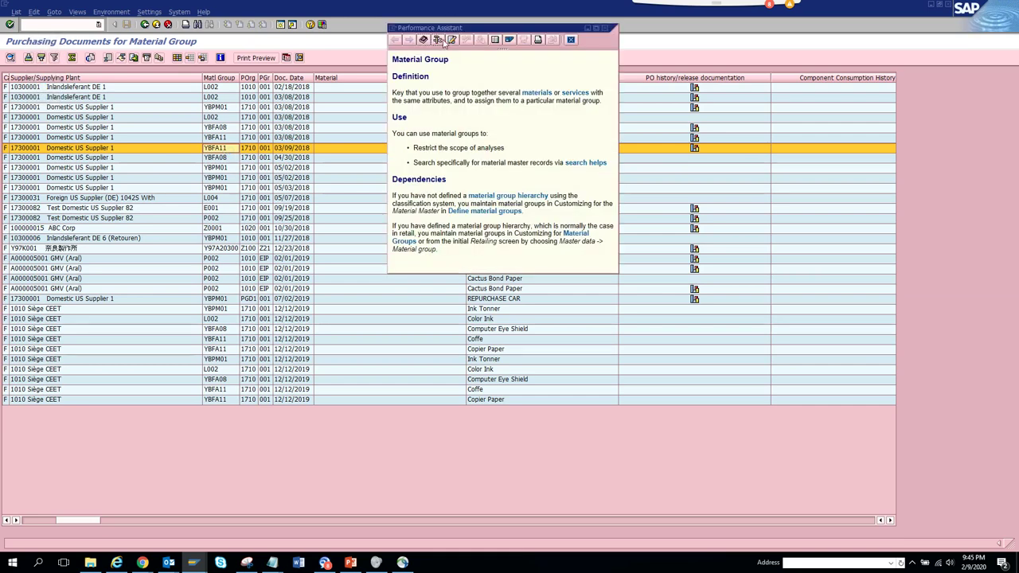
left_click(437, 40)
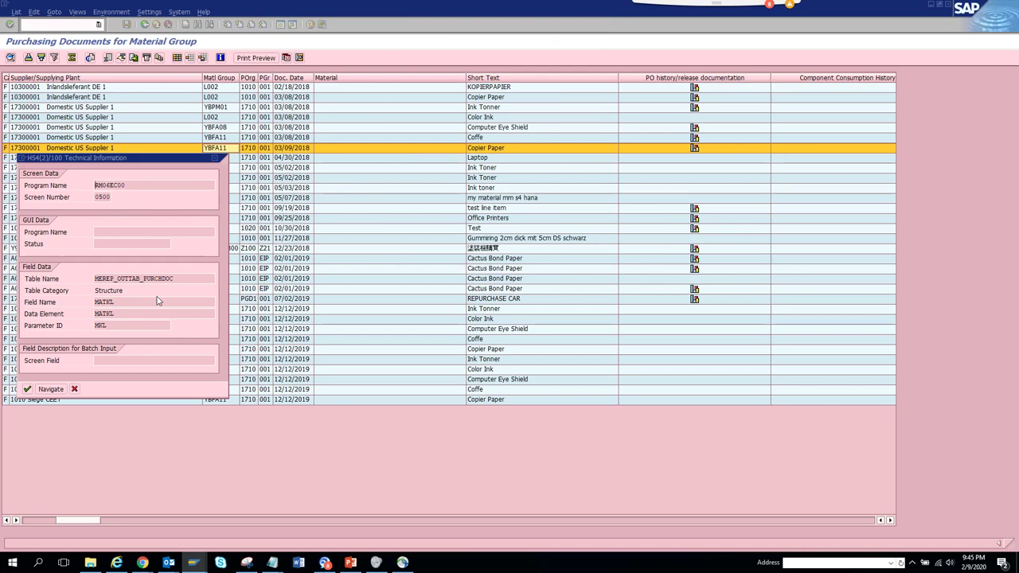
left_click_drag(137, 302, 29, 330)
left_click(74, 389)
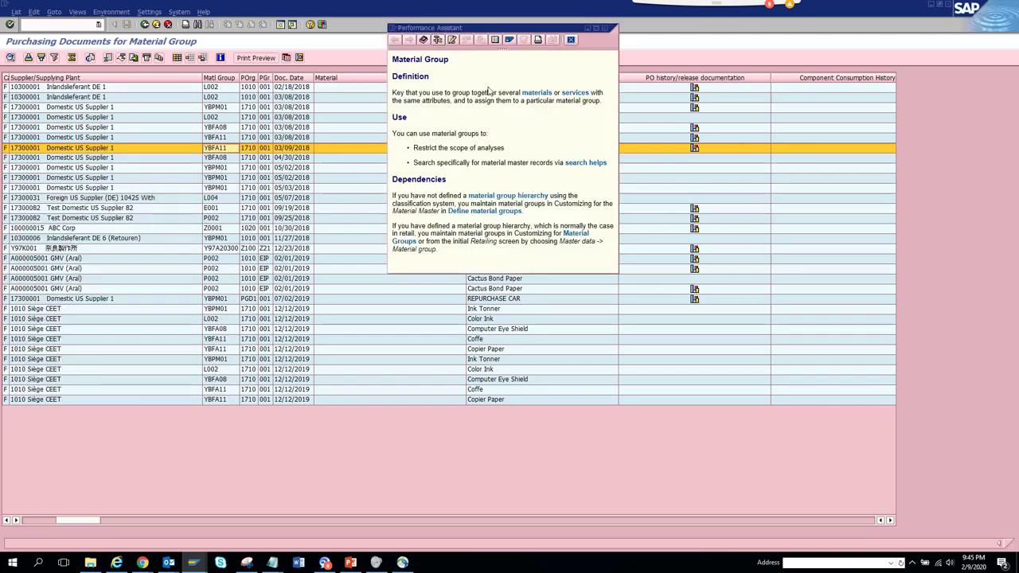
left_click(570, 39)
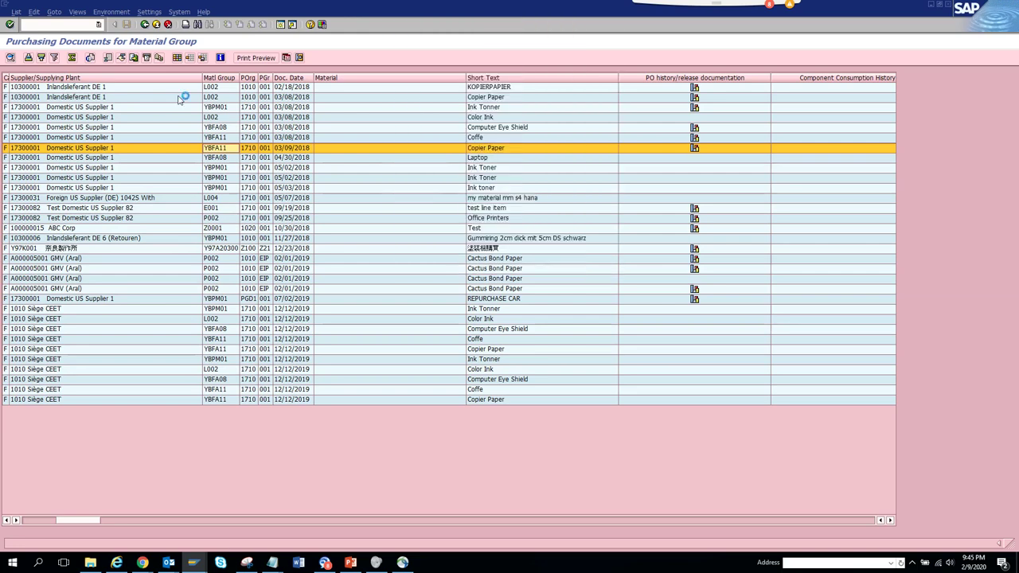
Return to the selection screen, clear the purchasing organization and run the report again.
left_click(145, 25)
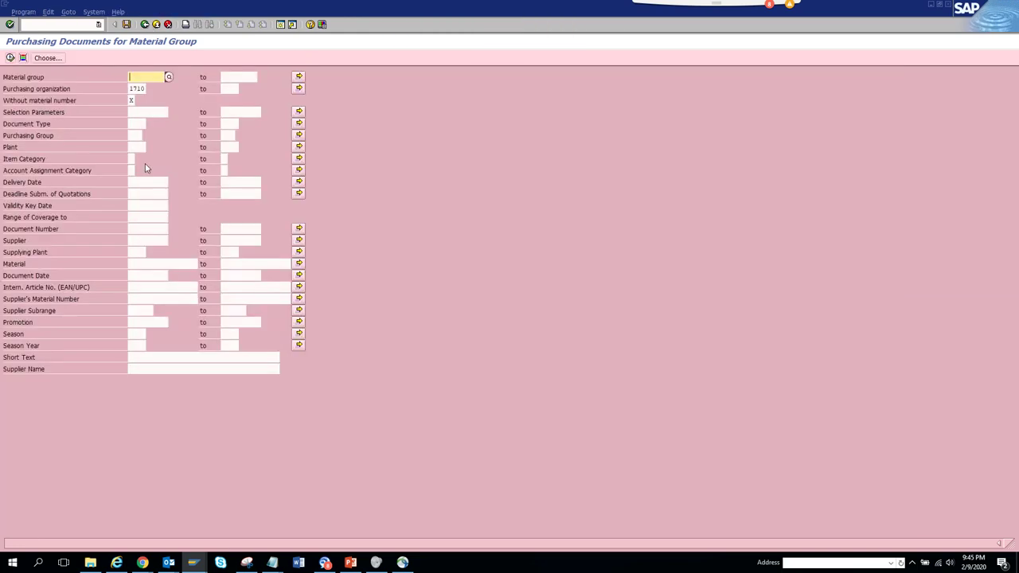
double_click(134, 89)
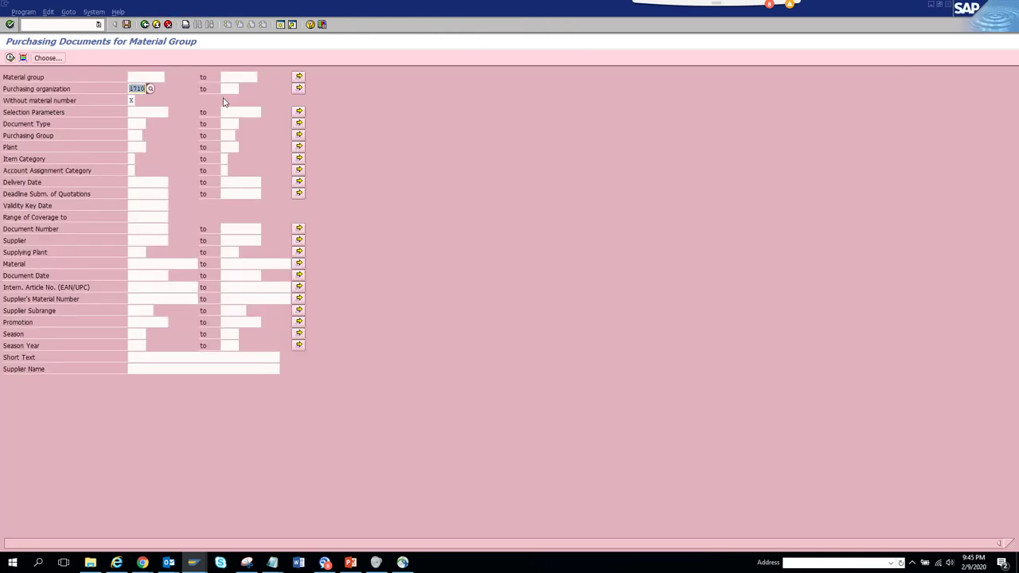
key("Delete")
left_click(10, 58)
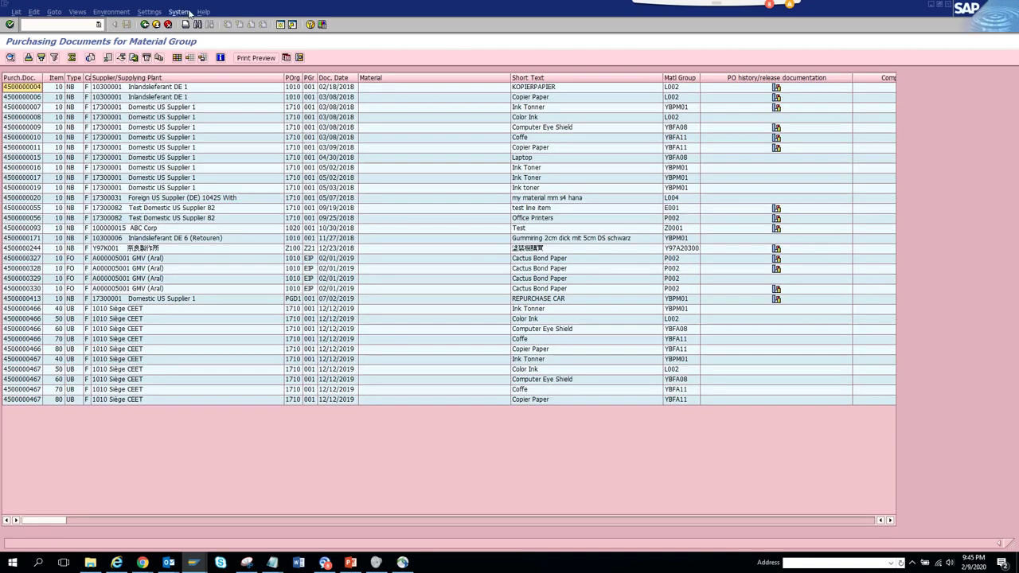
Clear the Without material number indicator in the selection, rerun the report and dismiss the Outlook sign-in prompt.
left_click(144, 25)
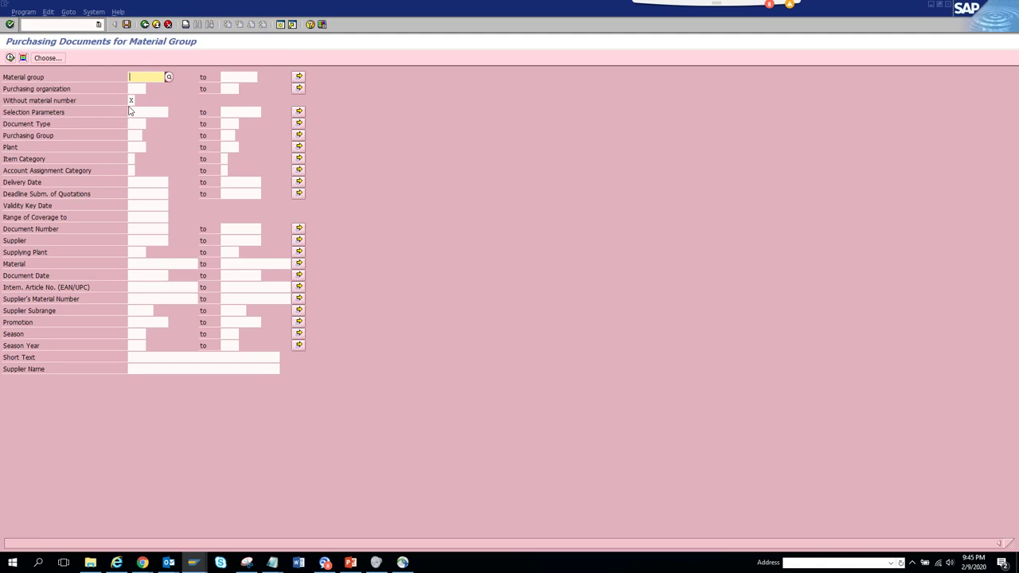
left_click(130, 101)
left_click(9, 59)
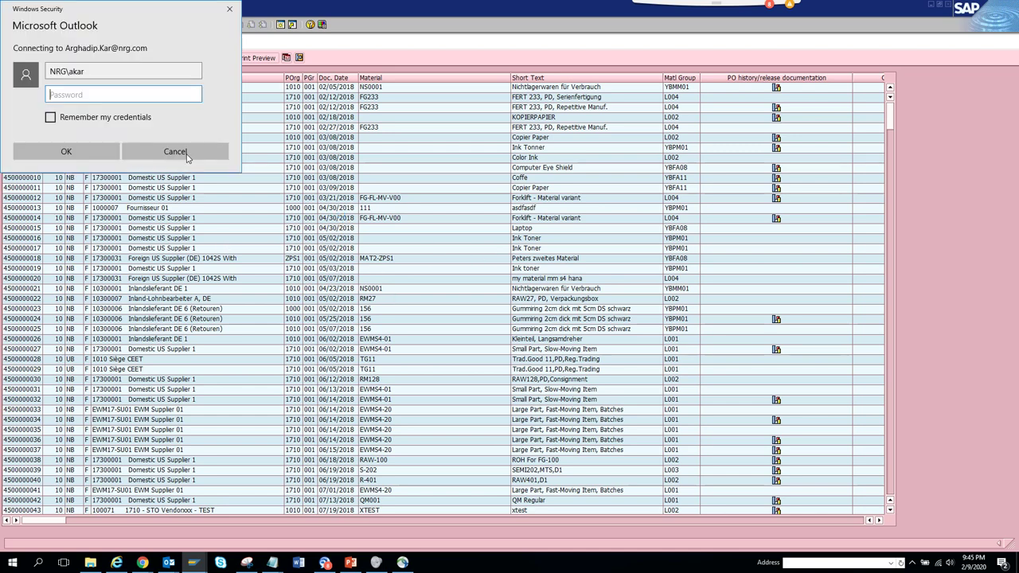
left_click(229, 9)
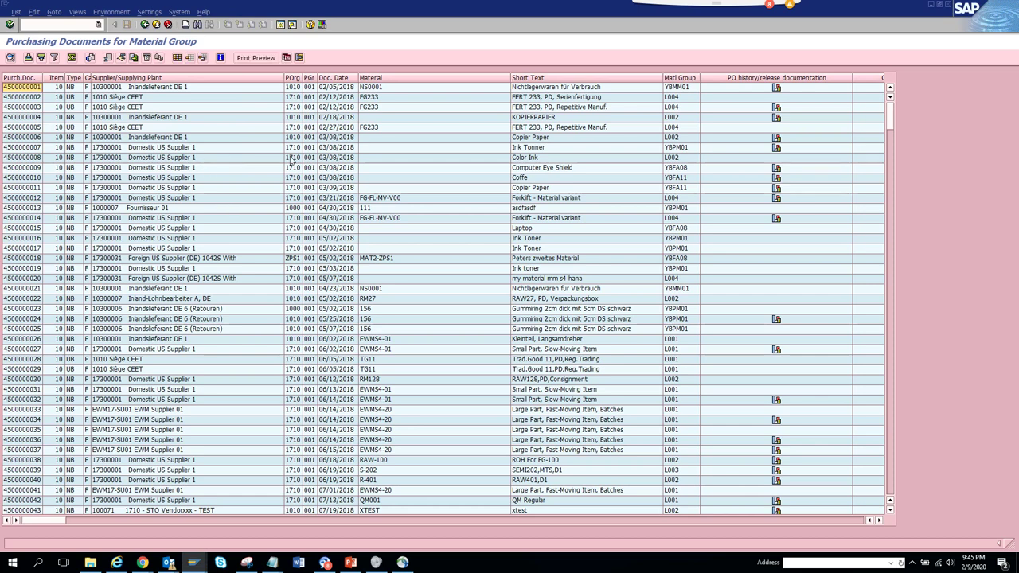
View the material master record of MAT2-ZPS1 from the report list and return to the list.
left_click(384, 260)
double_click(385, 260)
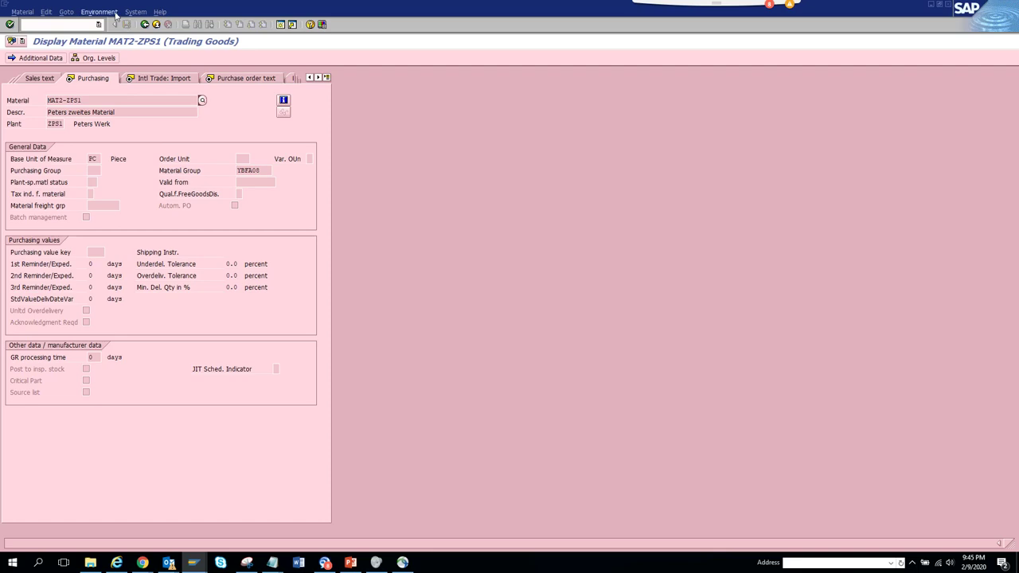
left_click(144, 24)
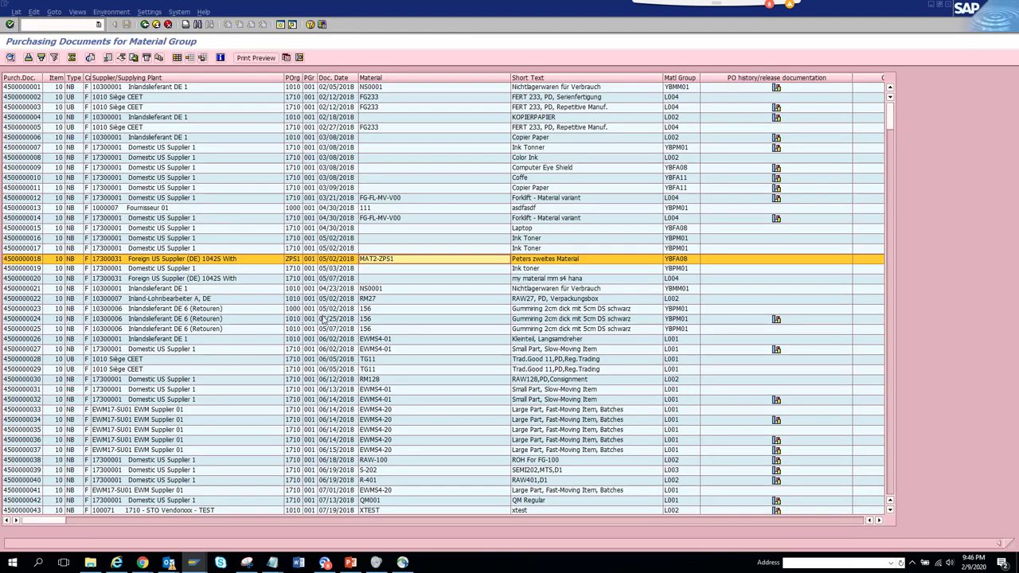
Open the purchase order for material MAT2-ZPS1, check its material and material group, and return to the report list.
left_click(35, 260)
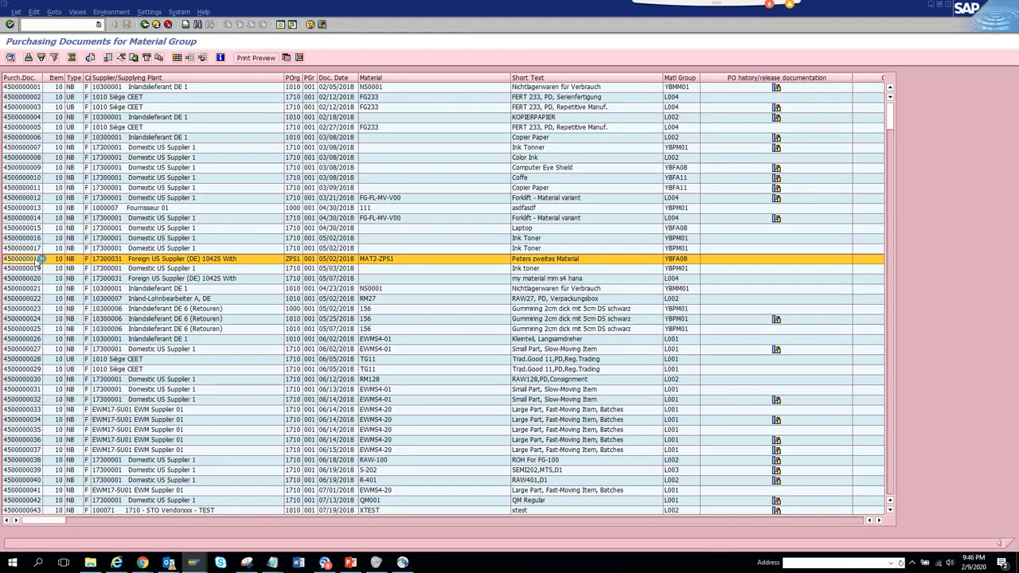
double_click(36, 260)
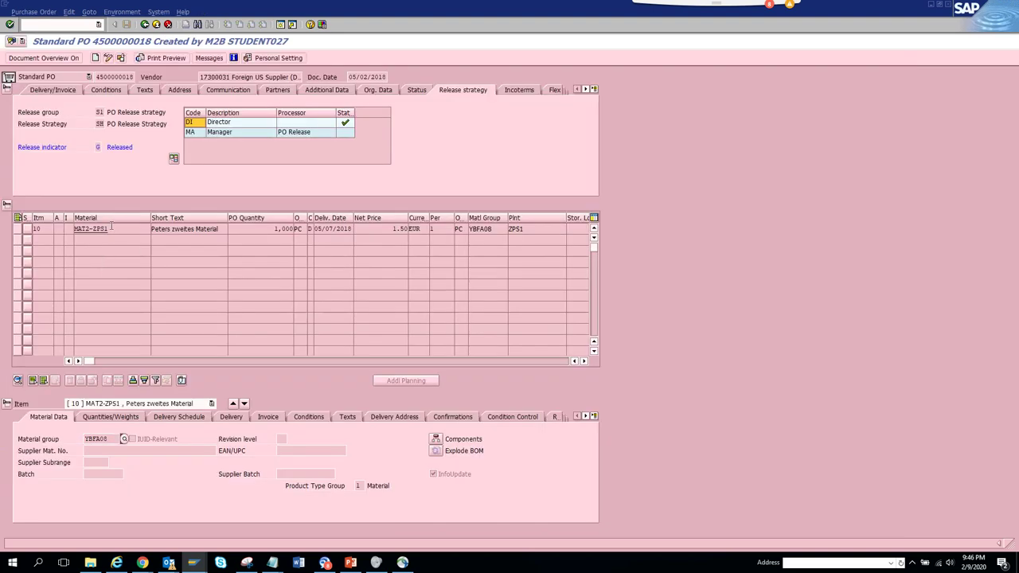
left_click_drag(112, 227, 51, 224)
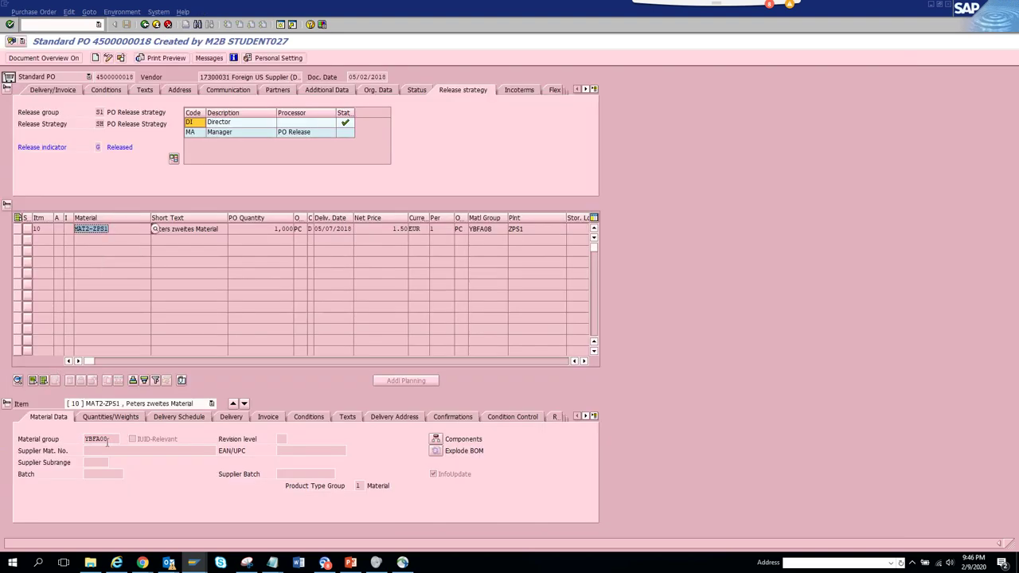
left_click(106, 443)
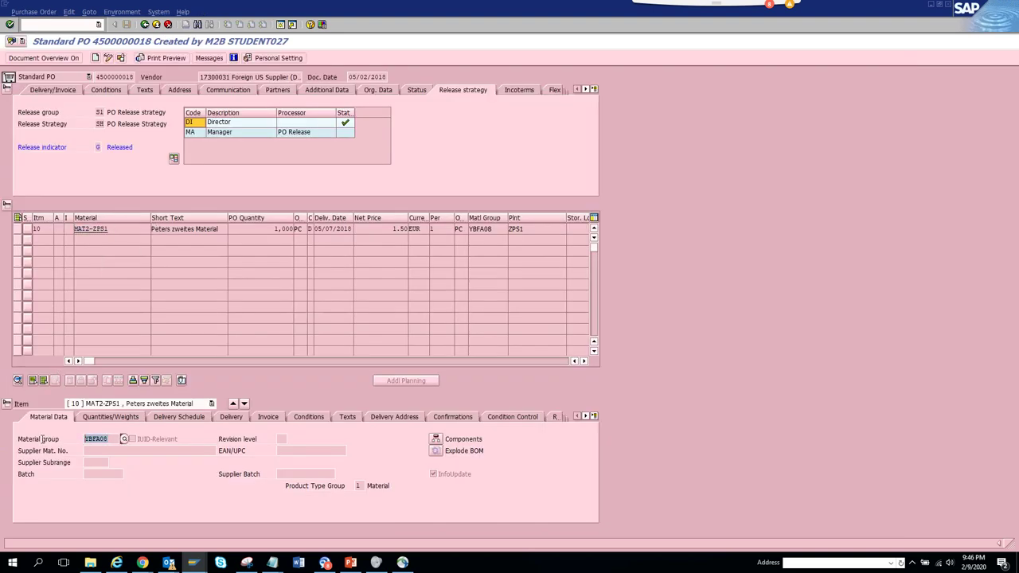
left_click(145, 24)
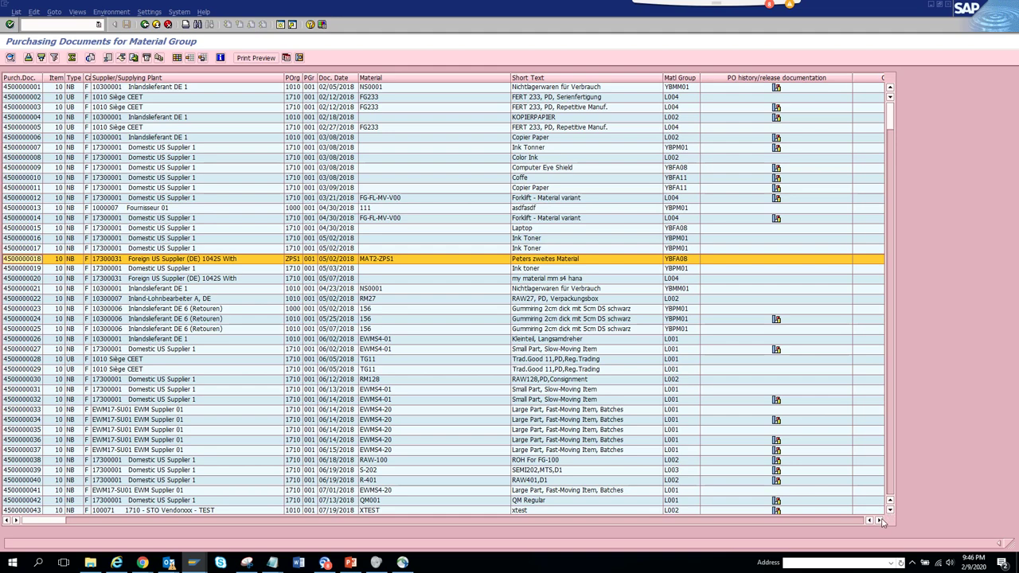
View the purchasing info record linked to the MAT2-ZPS1 order row and return to the report list.
left_click(879, 520)
left_click(879, 520)
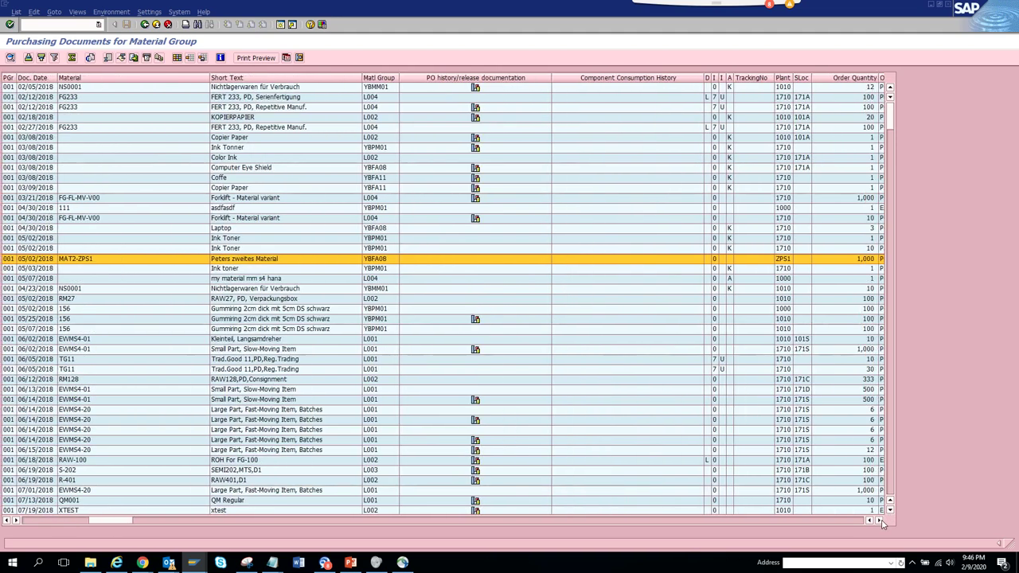
left_click(879, 520)
left_click(879, 520)
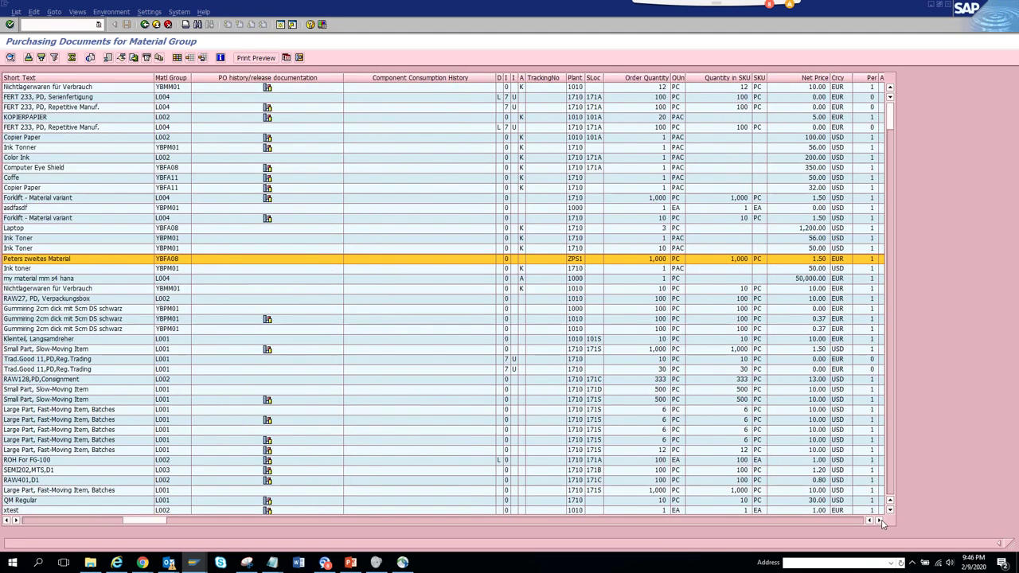
left_click(879, 520)
left_click(879, 520)
left_click(879, 520)
left_click(879, 520)
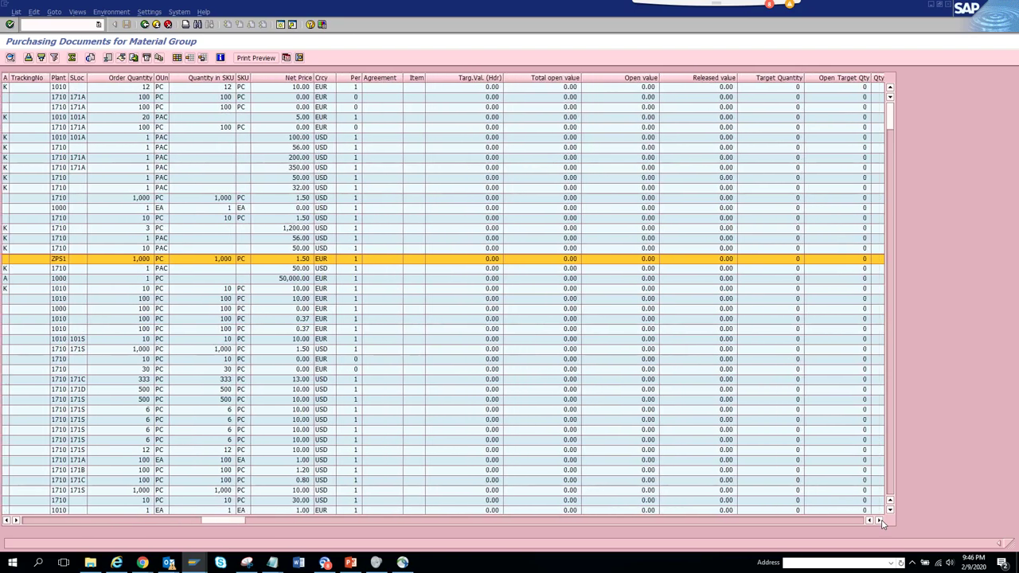
left_click(879, 520)
left_click(879, 520)
left_click(879, 520)
left_click(879, 520)
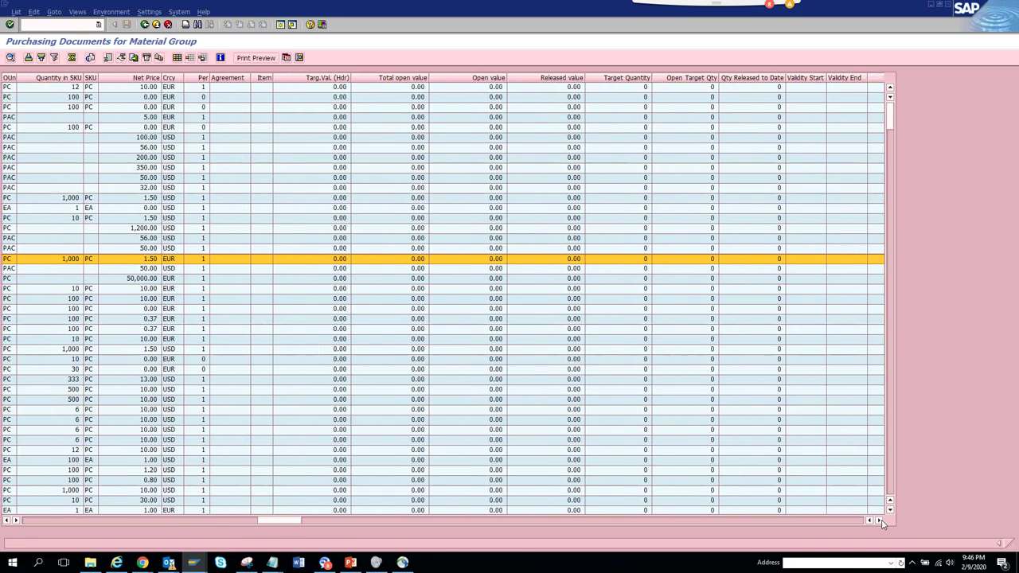
left_click(879, 520)
left_click(879, 520)
left_click(879, 520)
left_click(879, 520)
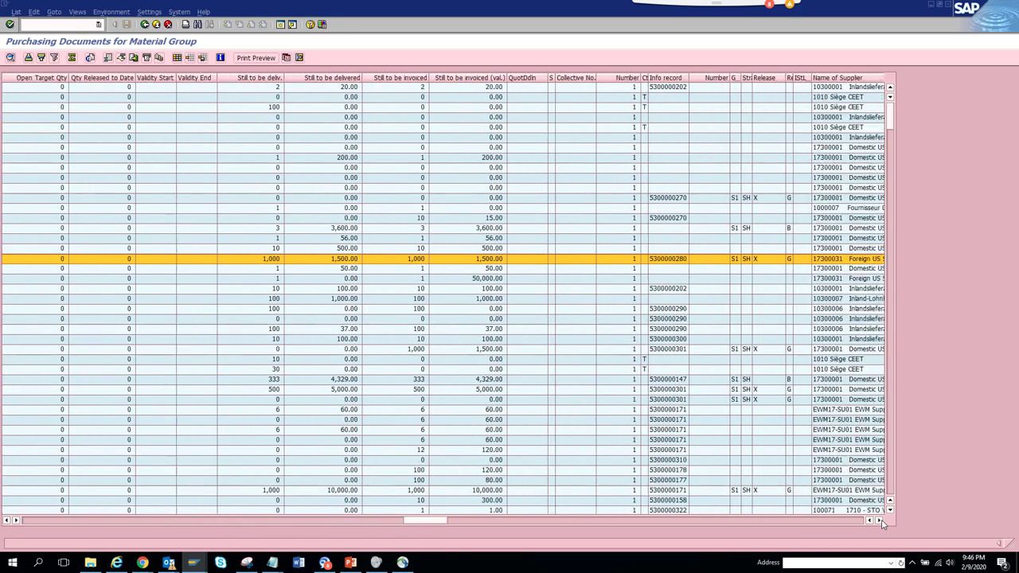
left_click(879, 520)
left_click(879, 520)
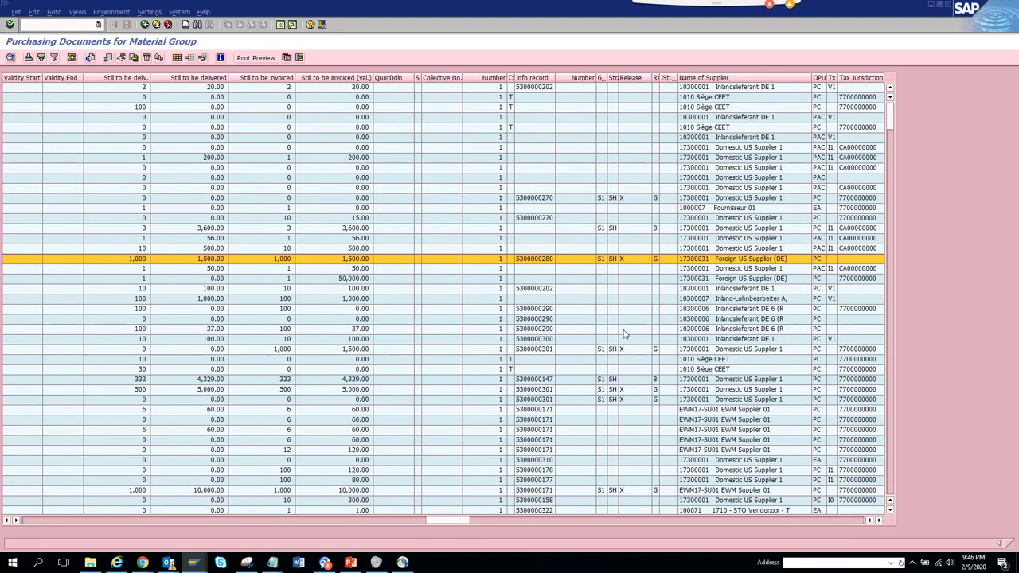
double_click(535, 259)
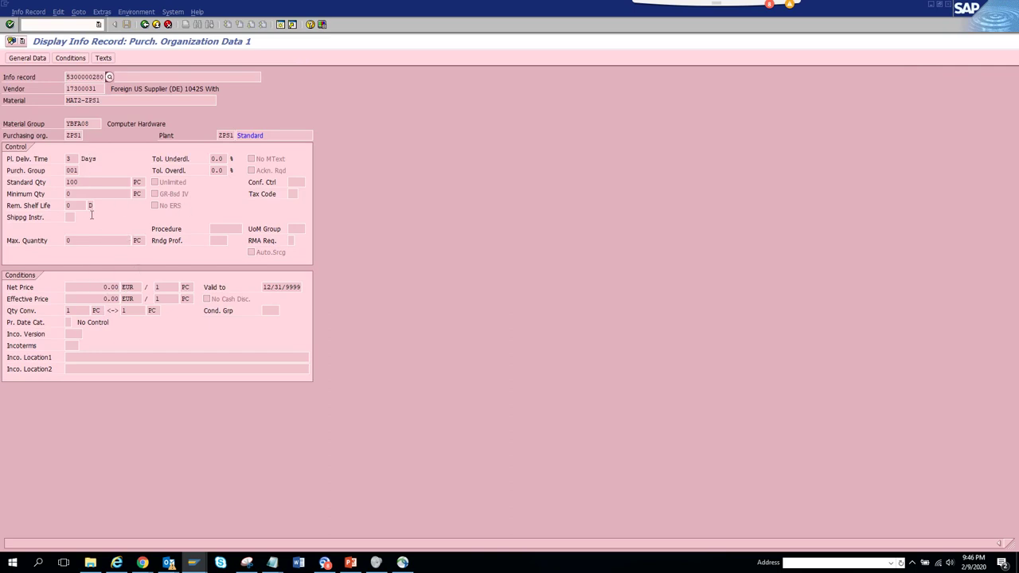
left_click(145, 26)
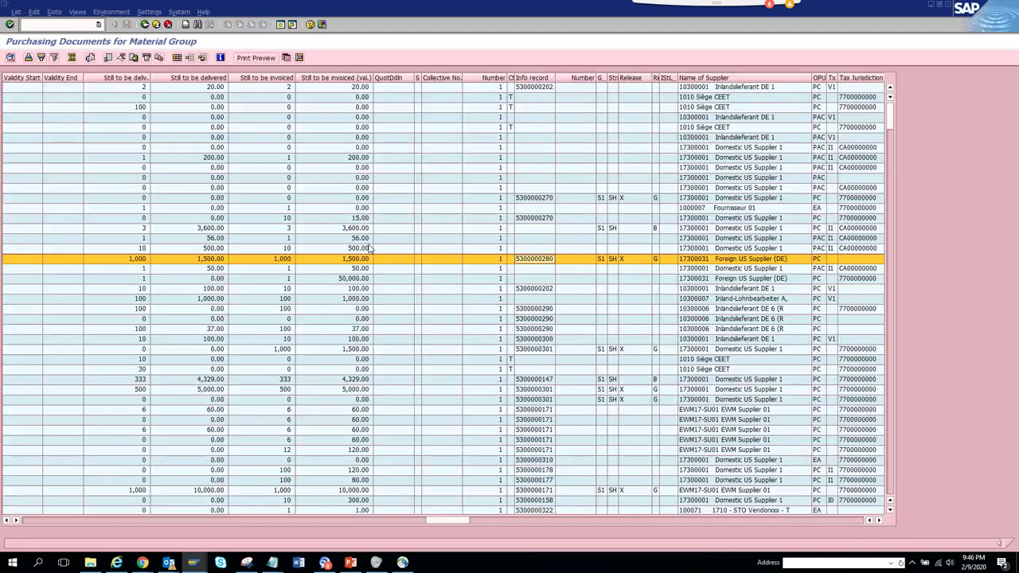
Examine the report's remaining columns from Name of Supplier through Net Order Value, segment fields and Characteristic Description 2.
left_click(740, 262)
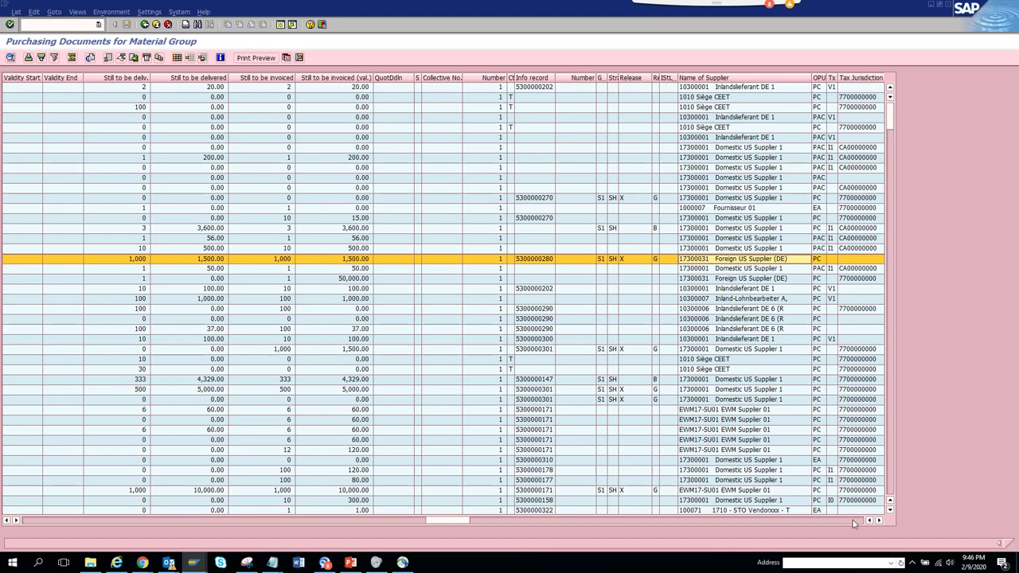
left_click(879, 521)
left_click(879, 520)
left_click(879, 521)
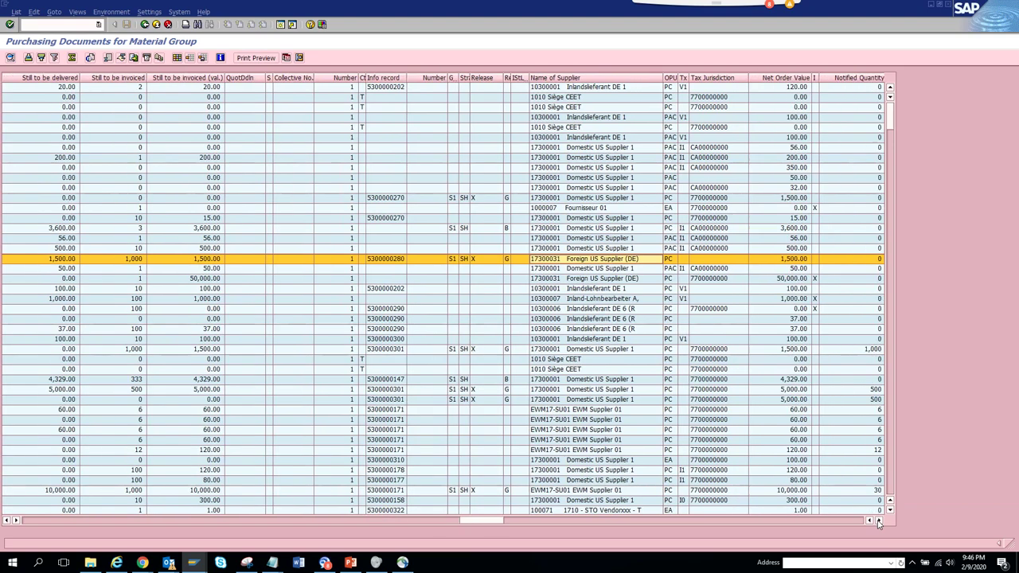
left_click(879, 521)
left_click(879, 521)
left_click(879, 521)
left_click(879, 521)
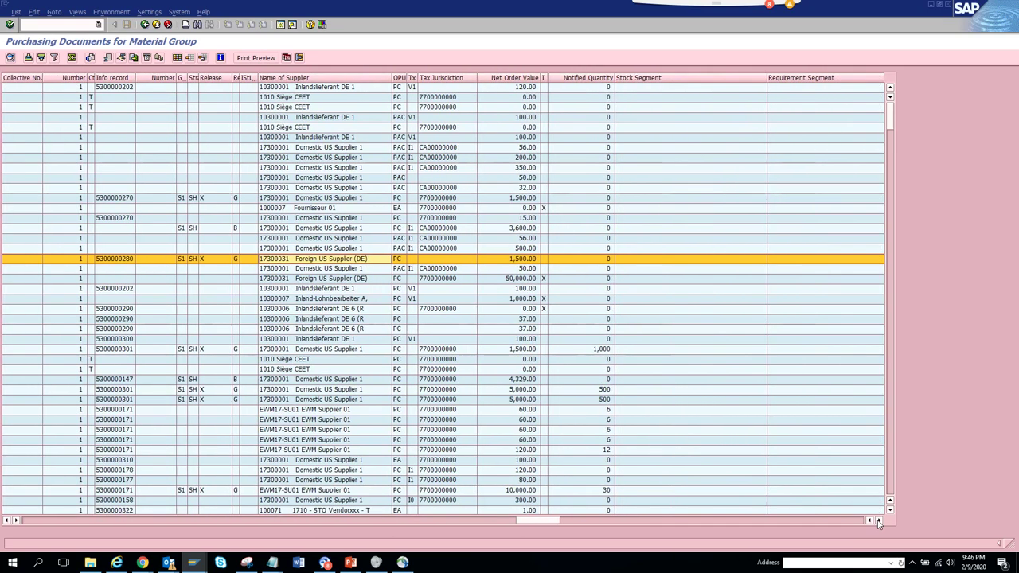
left_click(879, 521)
left_click(879, 521)
left_click(879, 520)
left_click(879, 521)
left_click(879, 521)
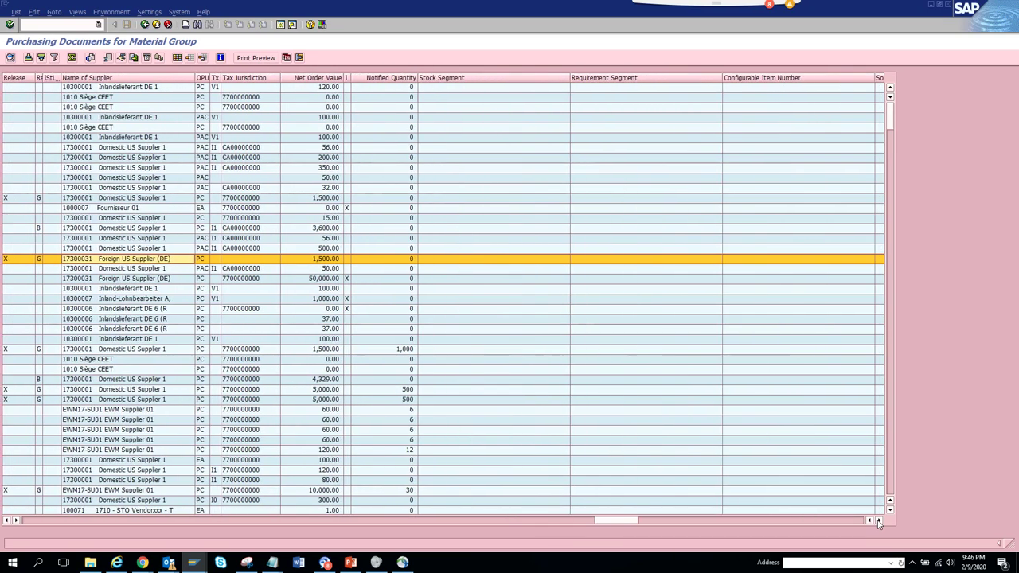
left_click(879, 521)
left_click(879, 520)
left_click(879, 520)
left_click(879, 521)
left_click(879, 520)
left_click(879, 521)
left_click(879, 521)
left_click(879, 521)
left_click(879, 521)
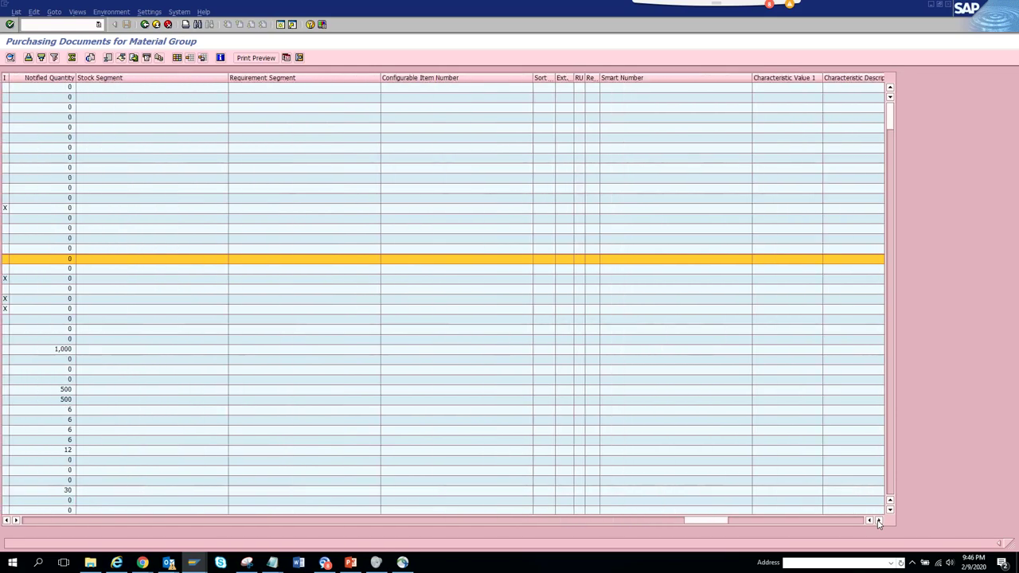
left_click(879, 520)
left_click(879, 521)
left_click(879, 521)
left_click(879, 521)
left_click(879, 521)
left_click(879, 520)
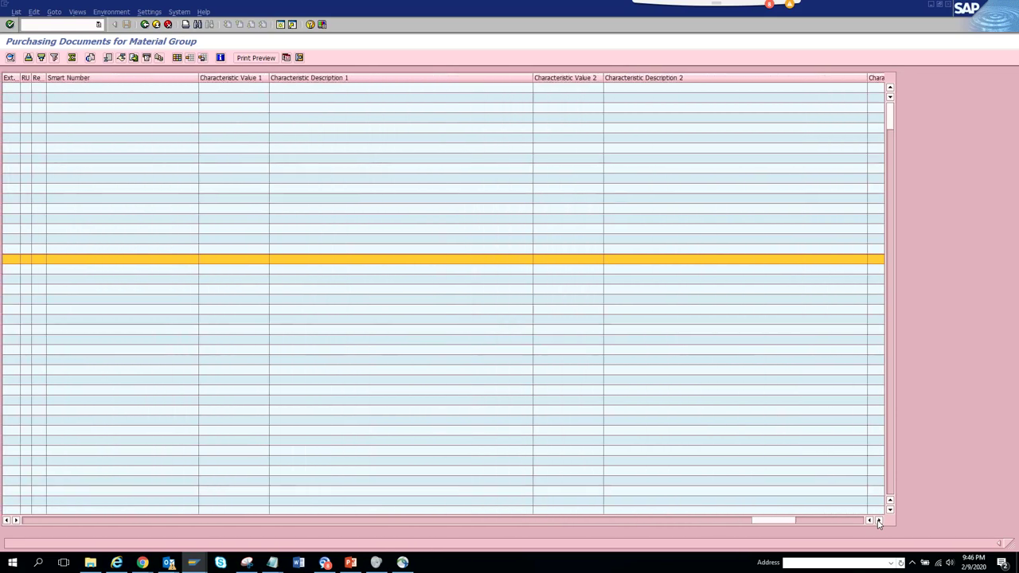
left_click_drag(784, 524, 54, 524)
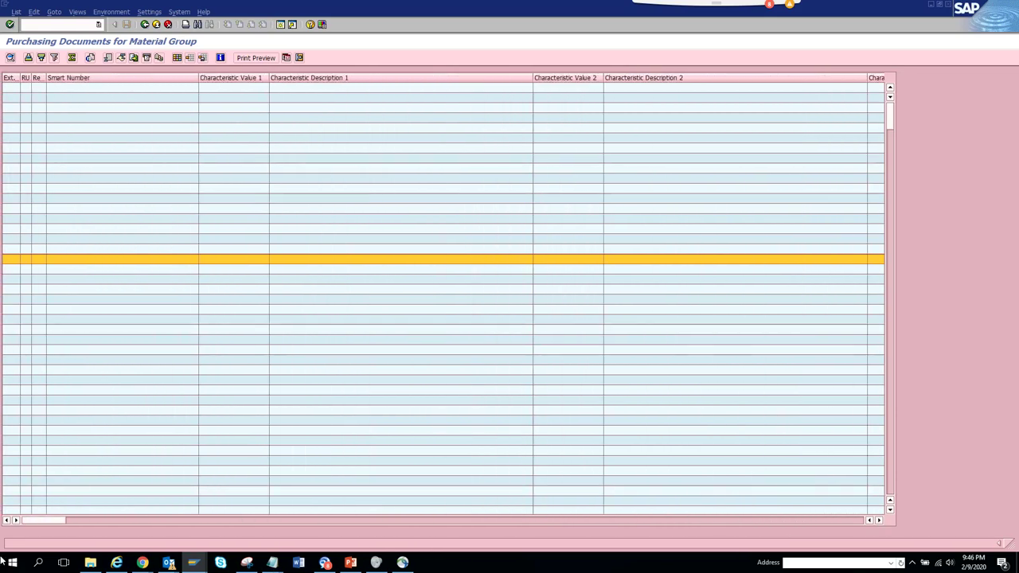
Leave the report list, show the dynamic selections on the selection screen and expand the Purchasing Document Header fields.
left_click(156, 24)
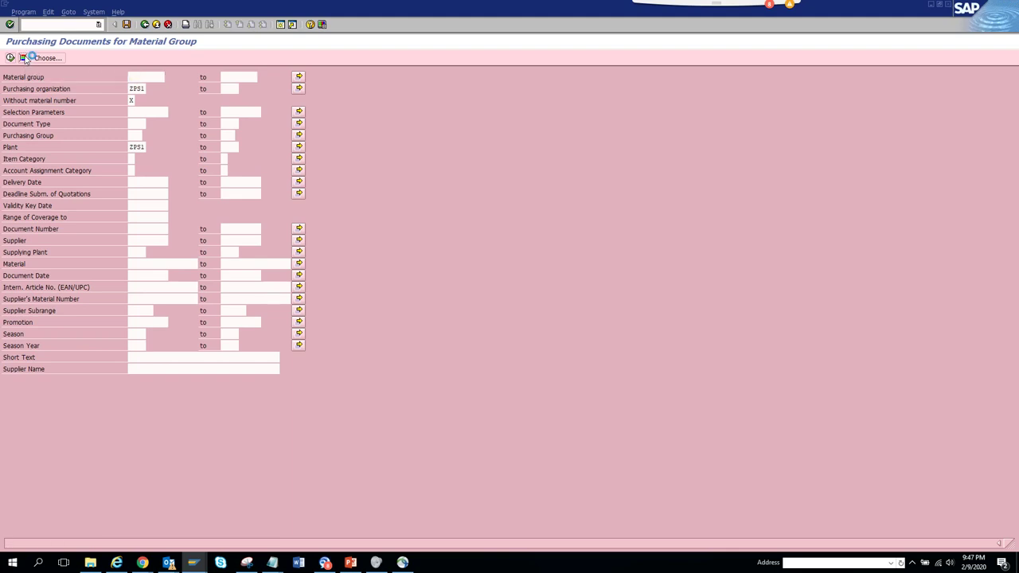
left_click(24, 58)
left_click(7, 93)
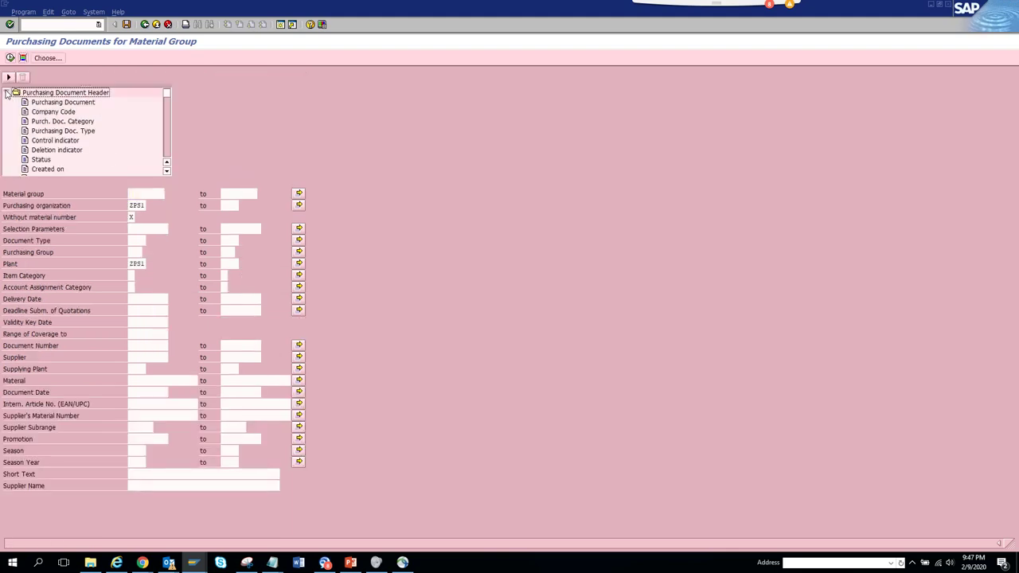
Examine the Purchasing Document Header fields available as dynamic selections, down to the Purchasing Document Item folder.
left_click(168, 133)
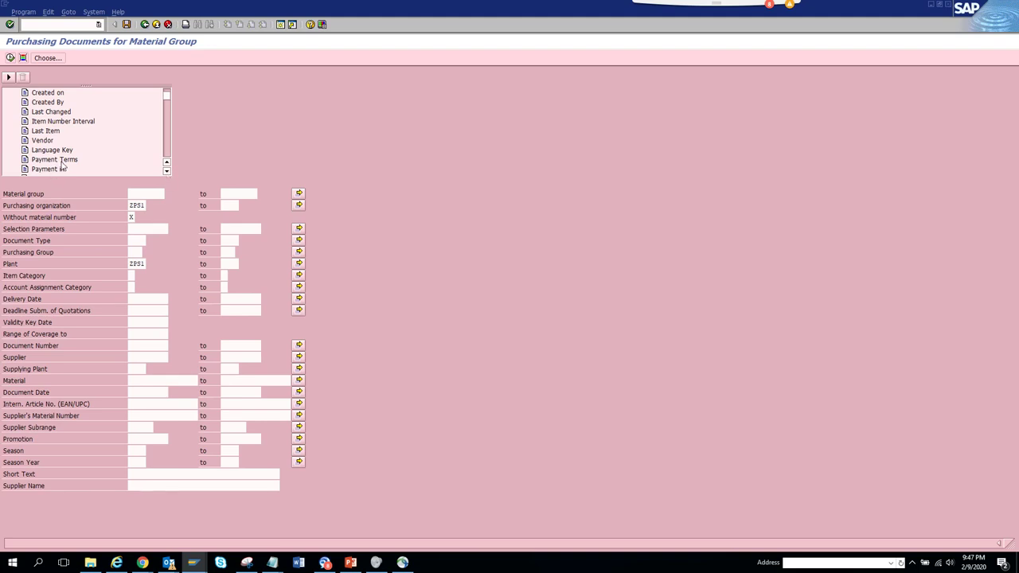
left_click(167, 172)
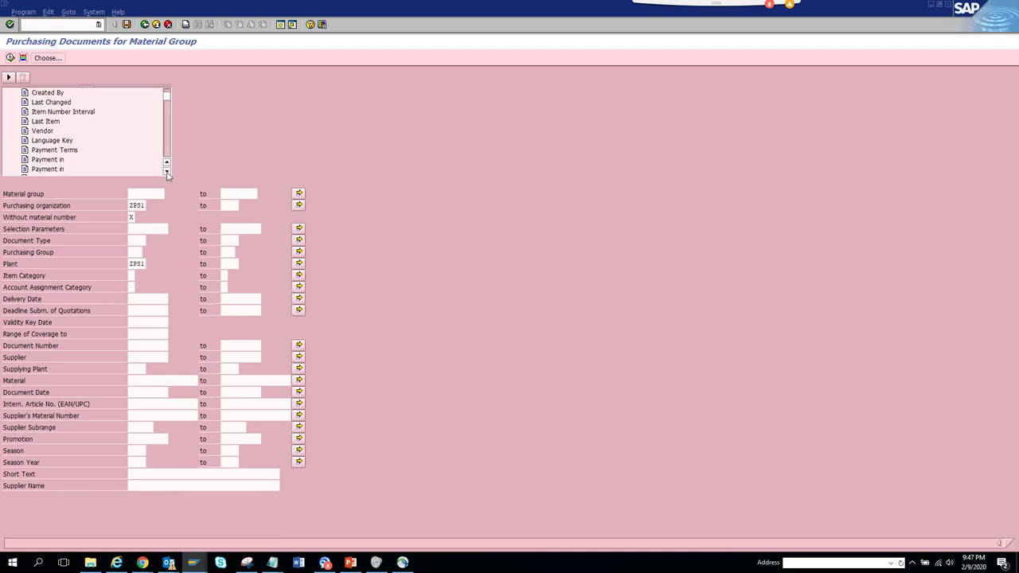
left_click(167, 172)
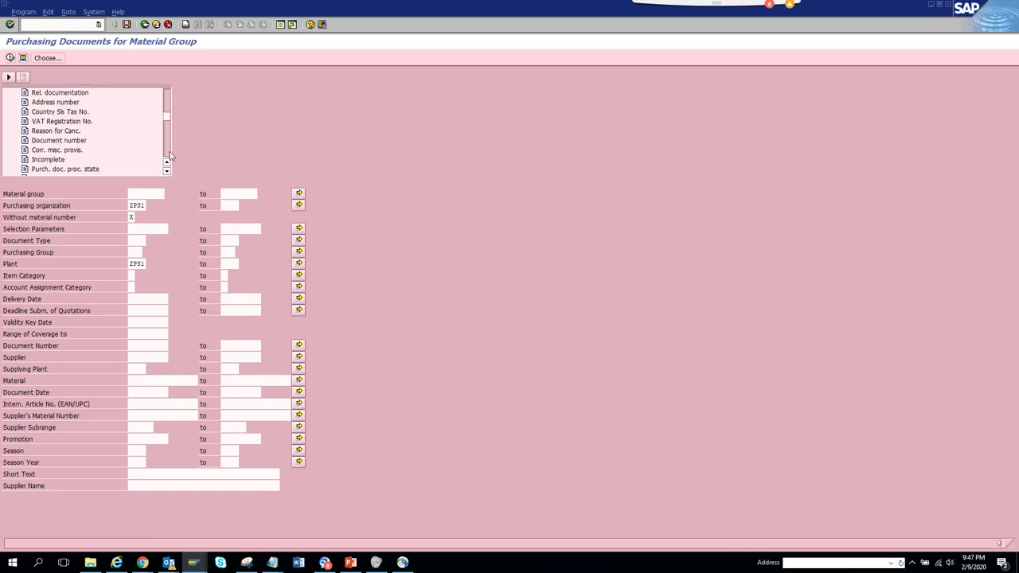
scroll(169, 156, "down", 10)
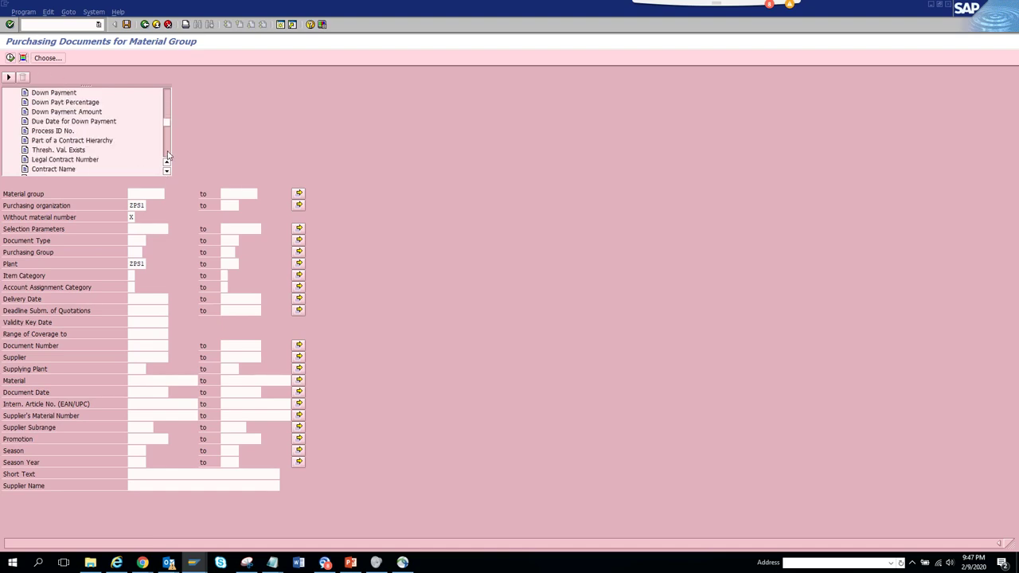
scroll(168, 156, "down", 10)
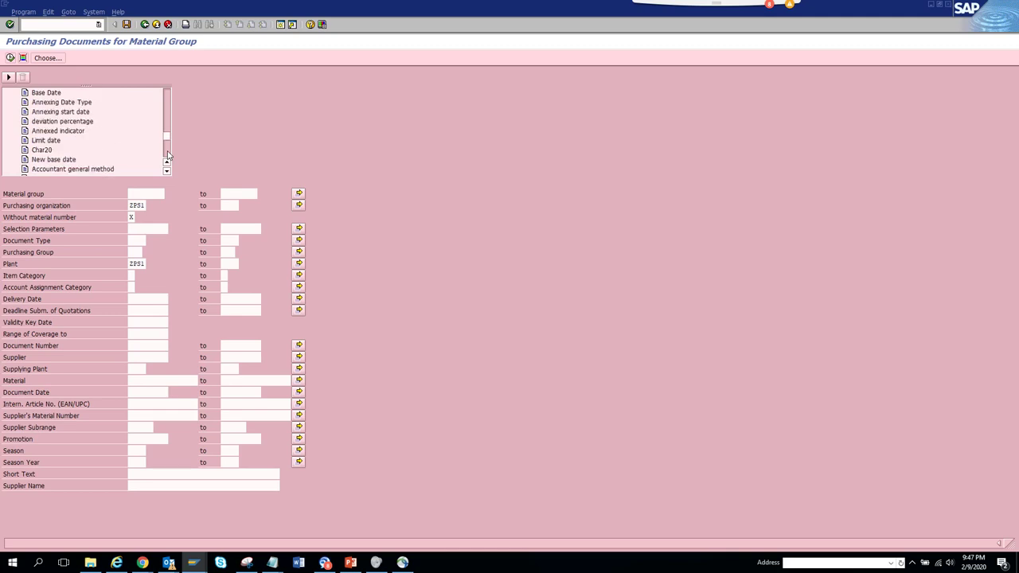
scroll(168, 156, "down", 3)
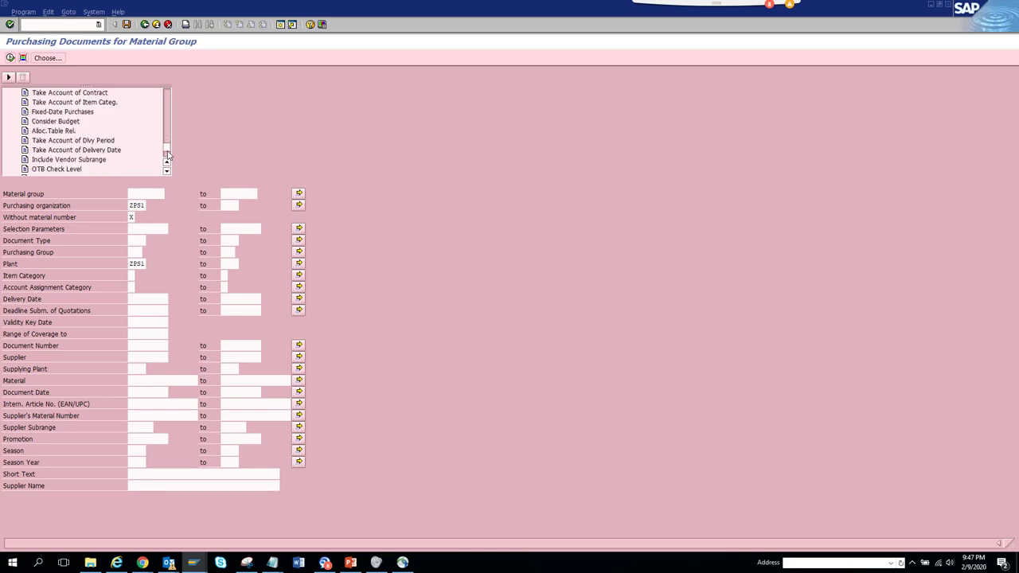
scroll(168, 153, "down", 3)
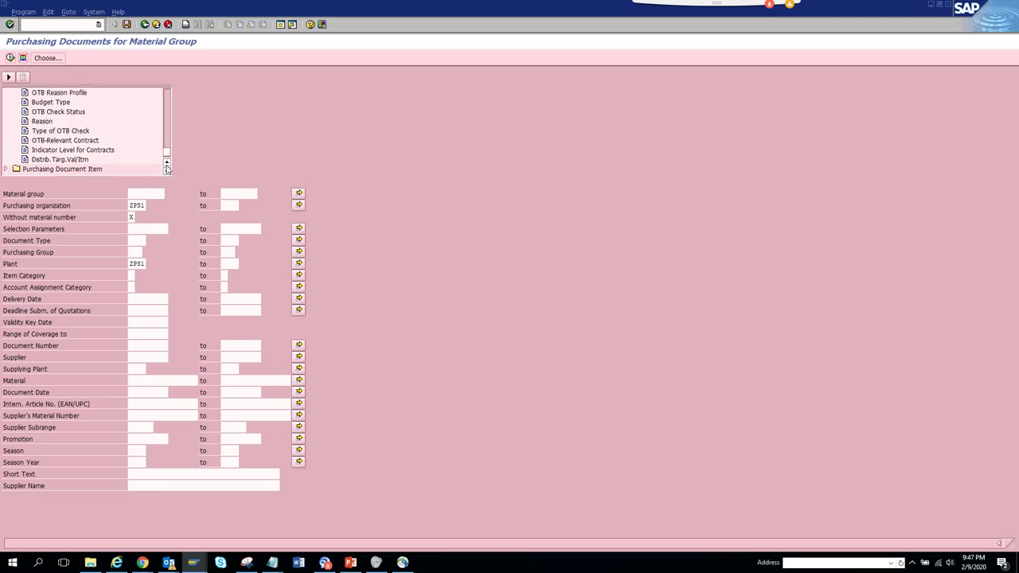
Expand the Purchasing Document Item fields and look through them as far as Delivery Completed, Final Invoice and Goods receipt.
left_click(5, 170)
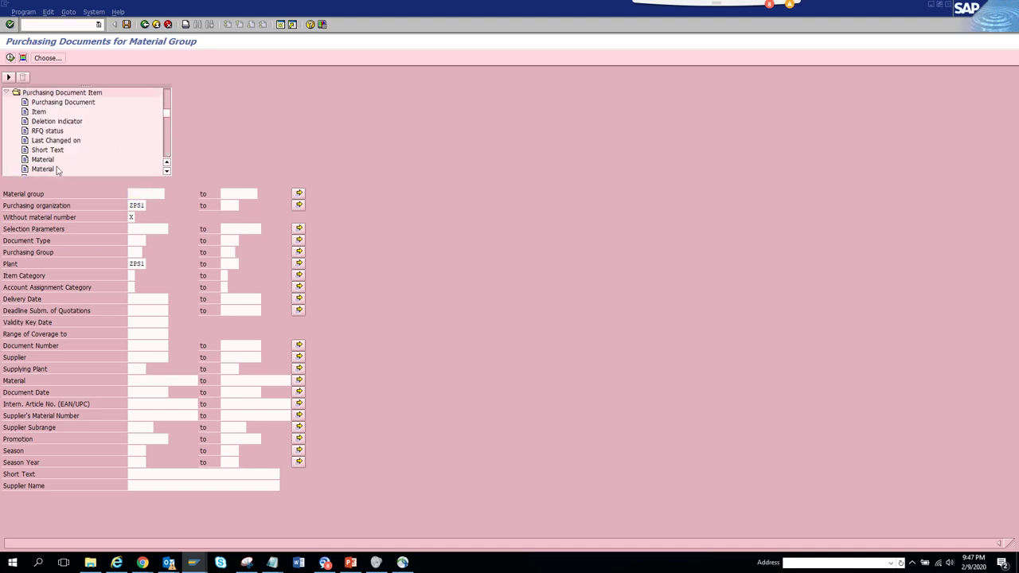
left_click(167, 171)
left_click(167, 171)
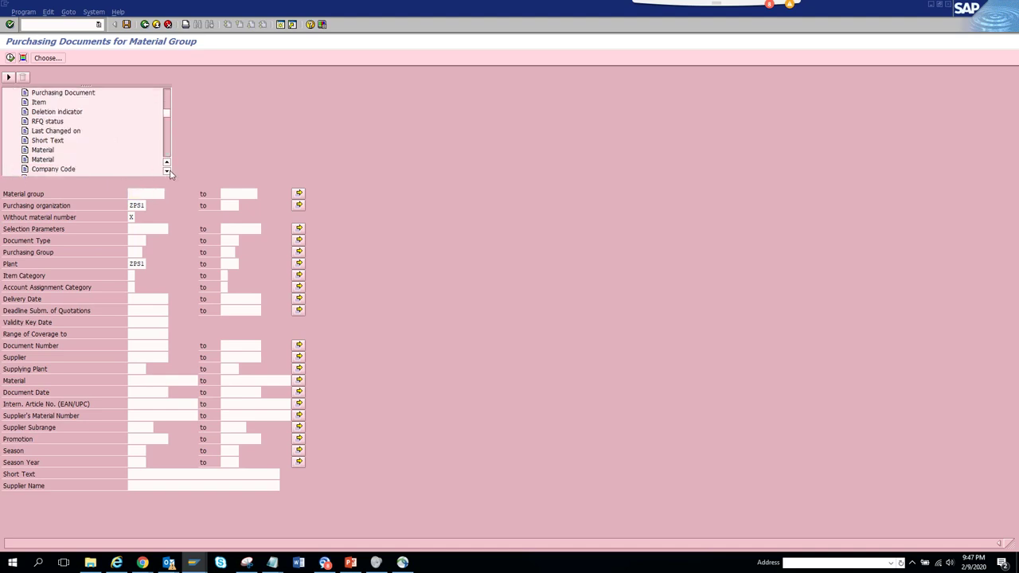
left_click(167, 171)
left_click(167, 172)
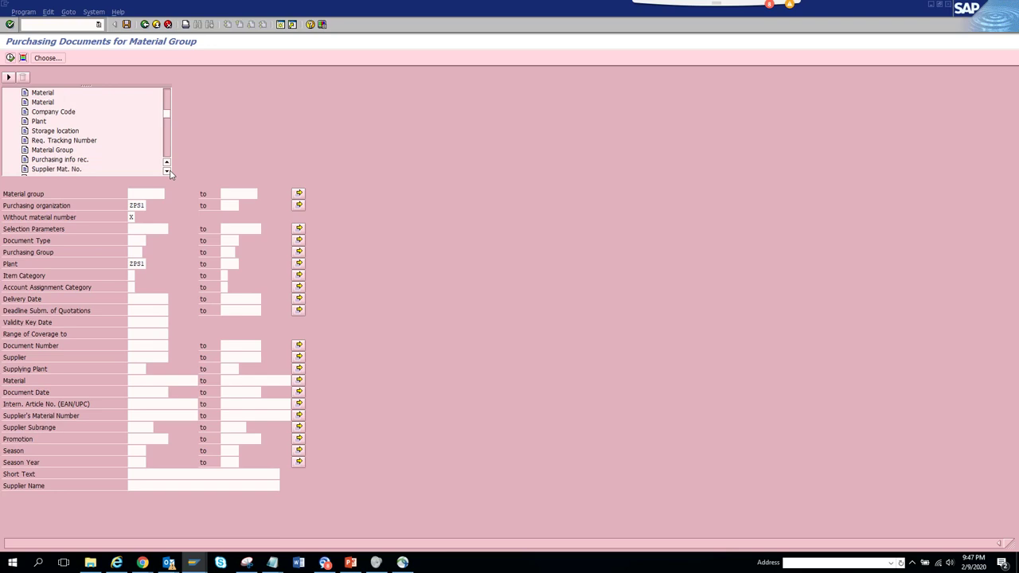
left_click(167, 172)
left_click(167, 171)
left_click(167, 171)
left_click(167, 171)
left_click(167, 171)
left_click(168, 171)
left_click(168, 172)
left_click(168, 172)
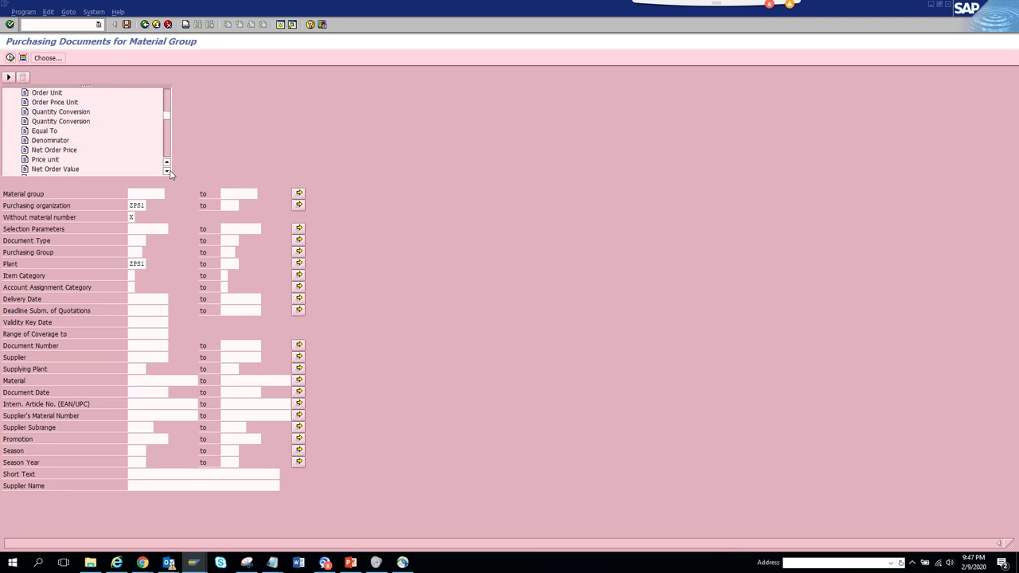
left_click(168, 172)
left_click(168, 172)
left_click(168, 172)
left_click(168, 172)
left_click(167, 172)
left_click(167, 171)
left_click(167, 171)
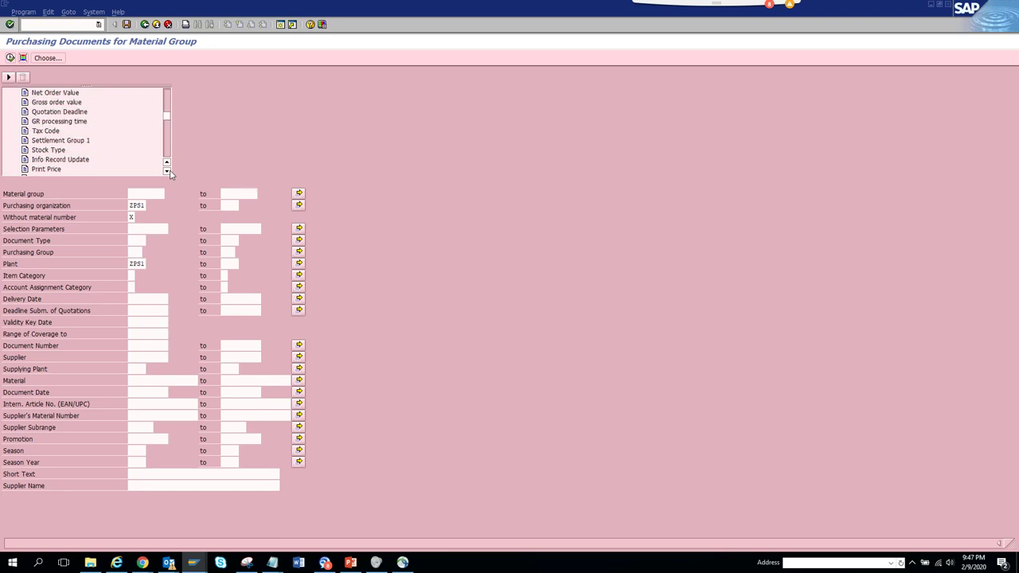
left_click(167, 171)
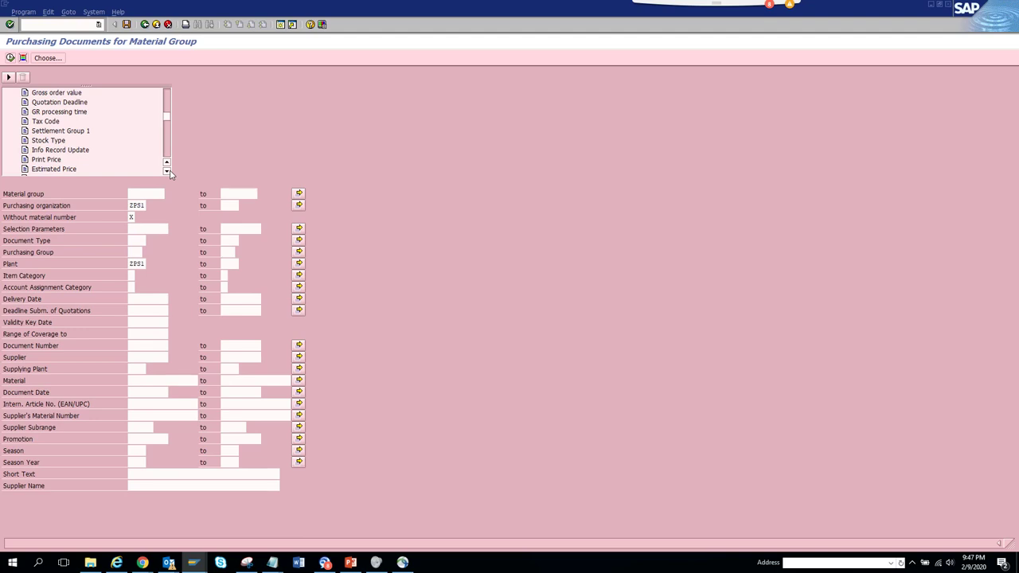
left_click(167, 171)
left_click(167, 171)
left_click(167, 172)
left_click(167, 171)
left_click(168, 171)
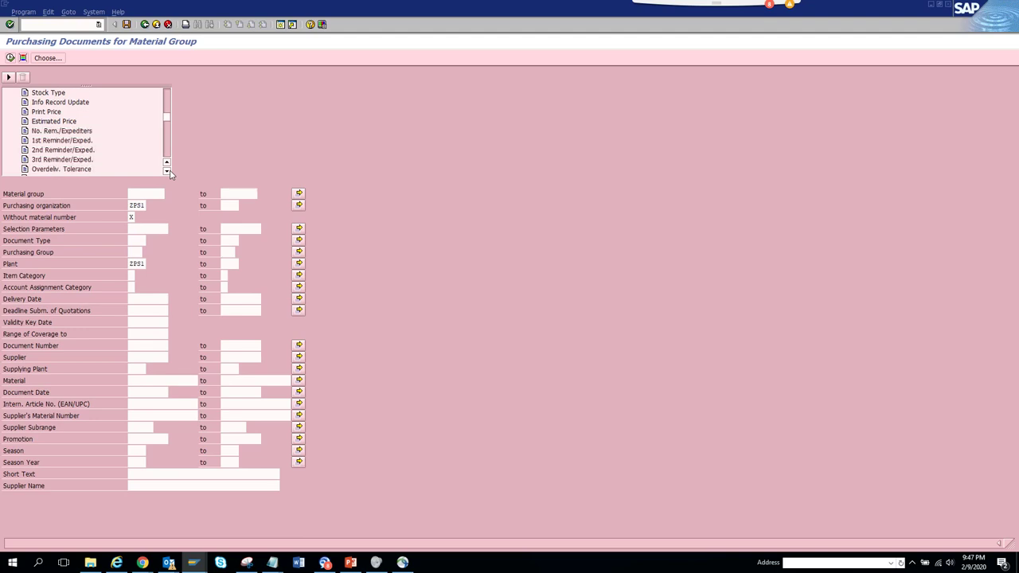
left_click(168, 171)
left_click(167, 172)
left_click(167, 171)
left_click(167, 171)
left_click(167, 171)
left_click(167, 172)
left_click(167, 171)
left_click(168, 171)
left_click(167, 171)
left_click(168, 171)
left_click(167, 171)
left_click(168, 172)
left_click(167, 172)
left_click(167, 171)
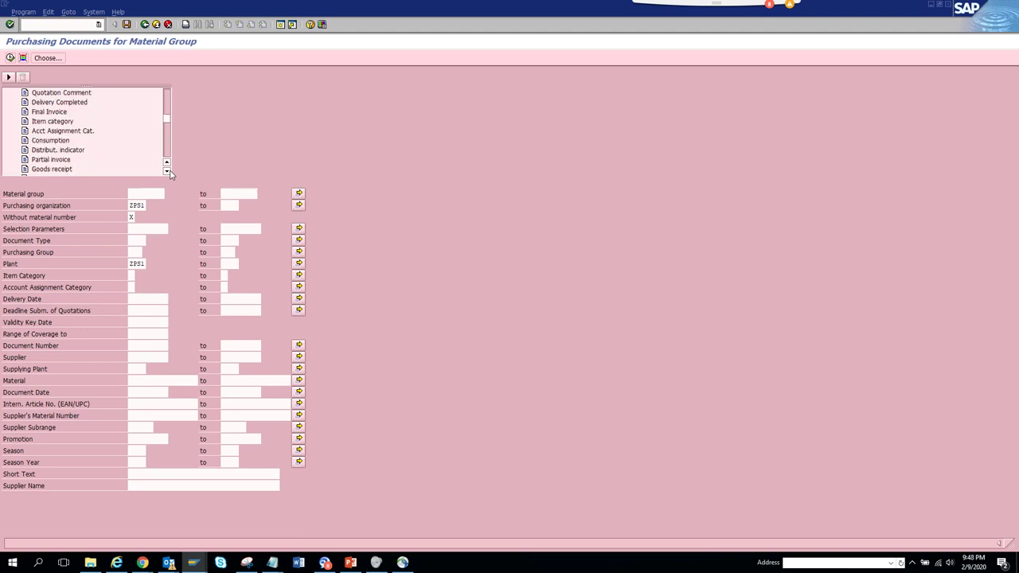
left_click(168, 171)
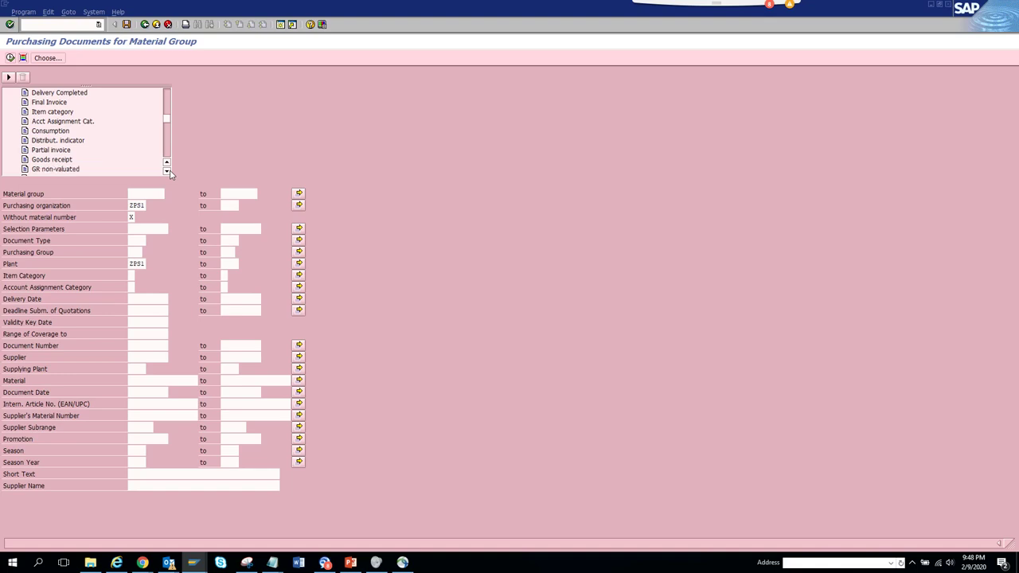
Add Delivery Completed as a dynamic selection with the value X (Yes) and execute the report.
left_click(69, 103)
left_click(58, 93)
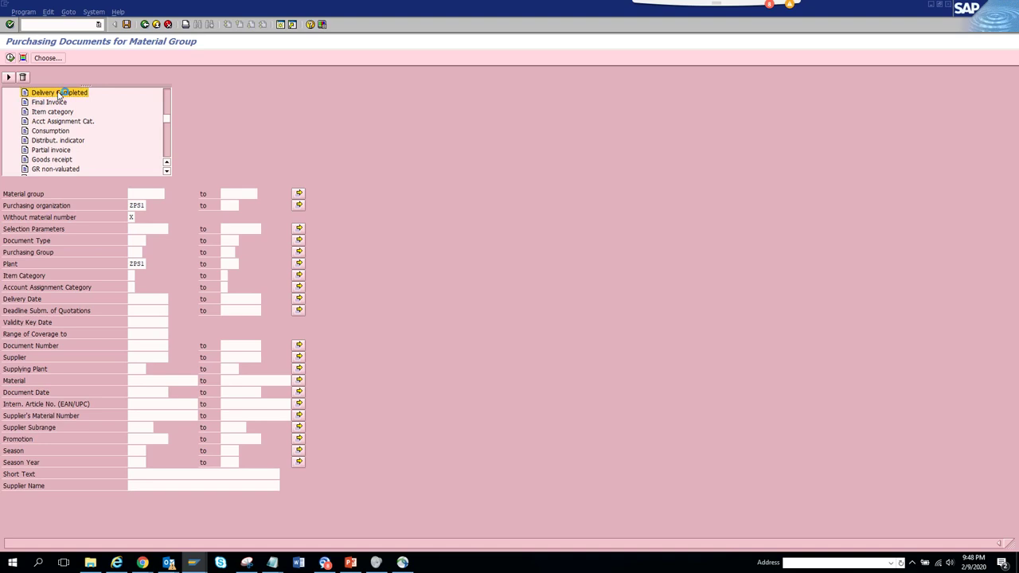
double_click(58, 94)
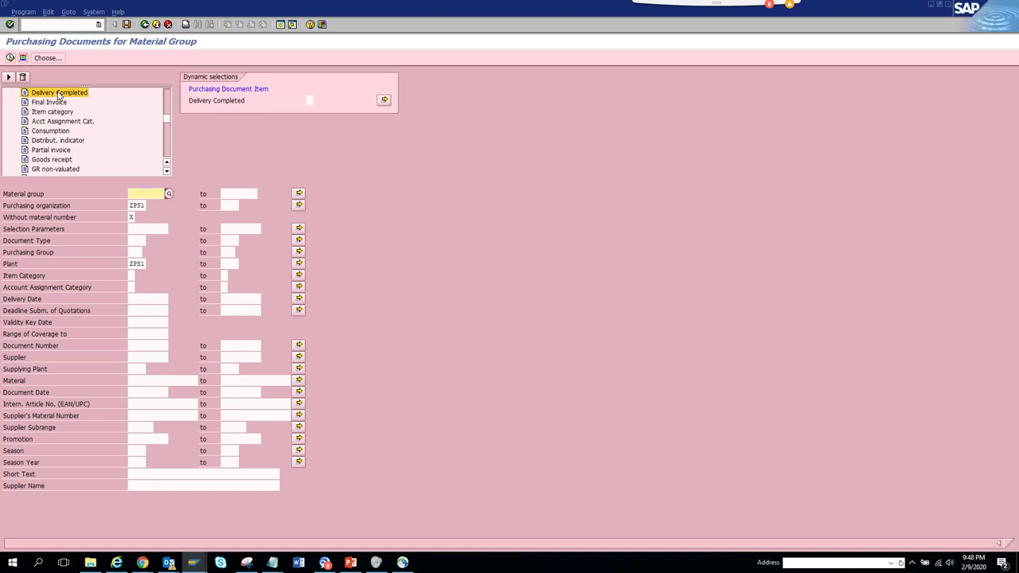
left_click(311, 101)
key("F4")
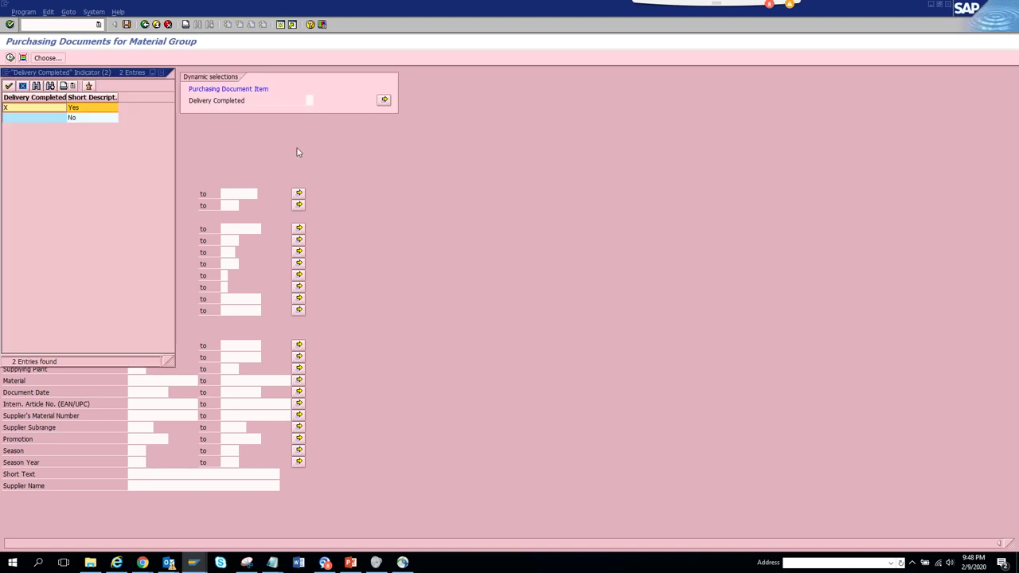
double_click(97, 108)
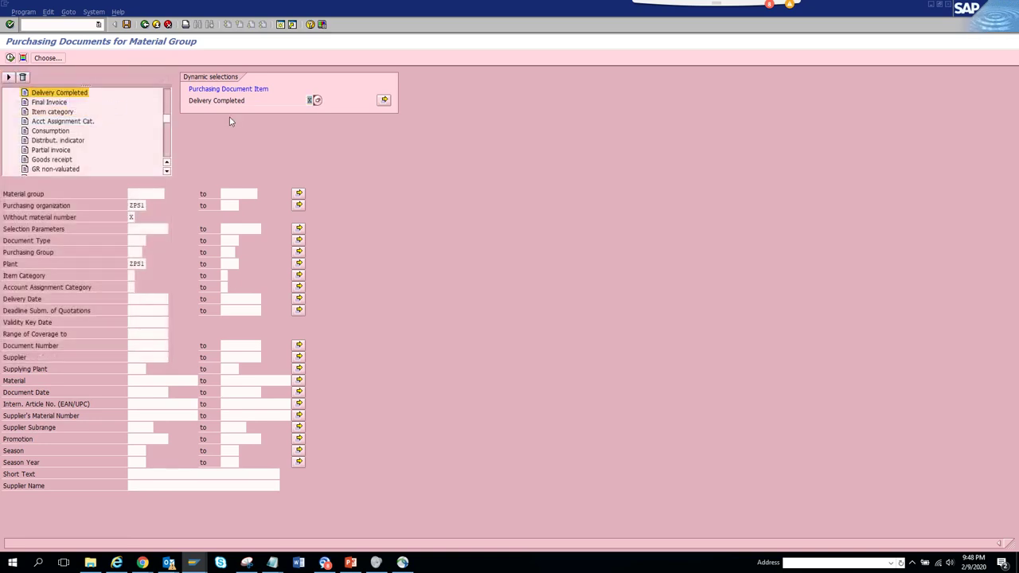
left_click(10, 58)
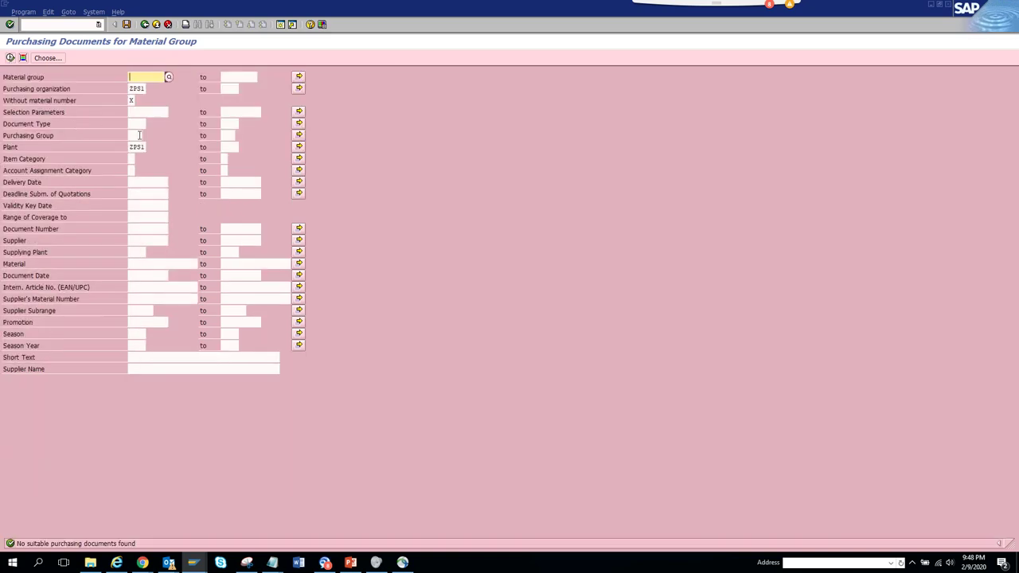
Clear the plant and purchasing organization criteria and execute the report again.
double_click(137, 148)
key("Delete")
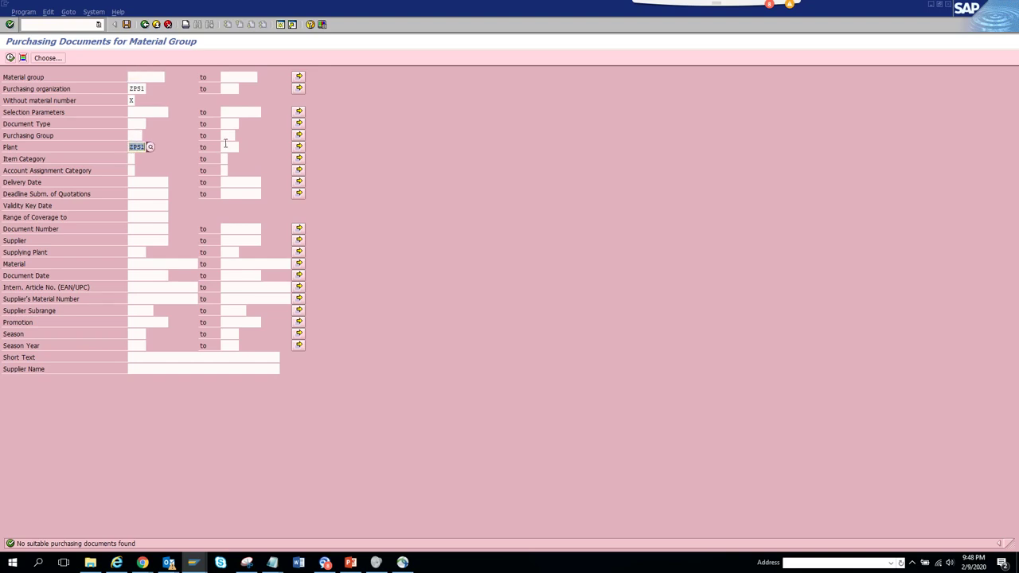
double_click(137, 89)
key("Delete")
left_click(132, 100)
left_click(9, 58)
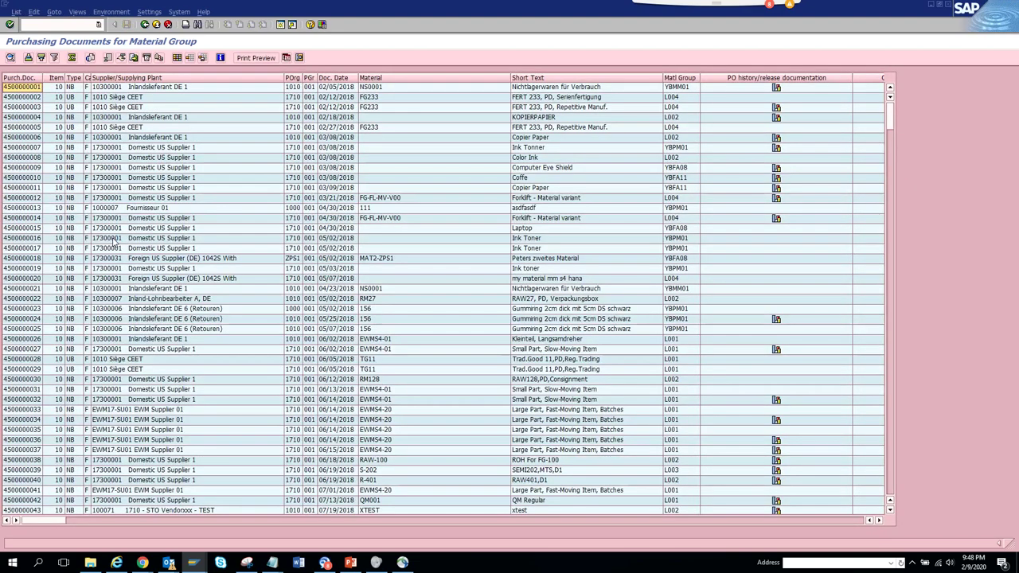
Open the first listed purchase order, for material NS0001, check its item's delivery and invoice details, and return to the report list.
double_click(35, 88)
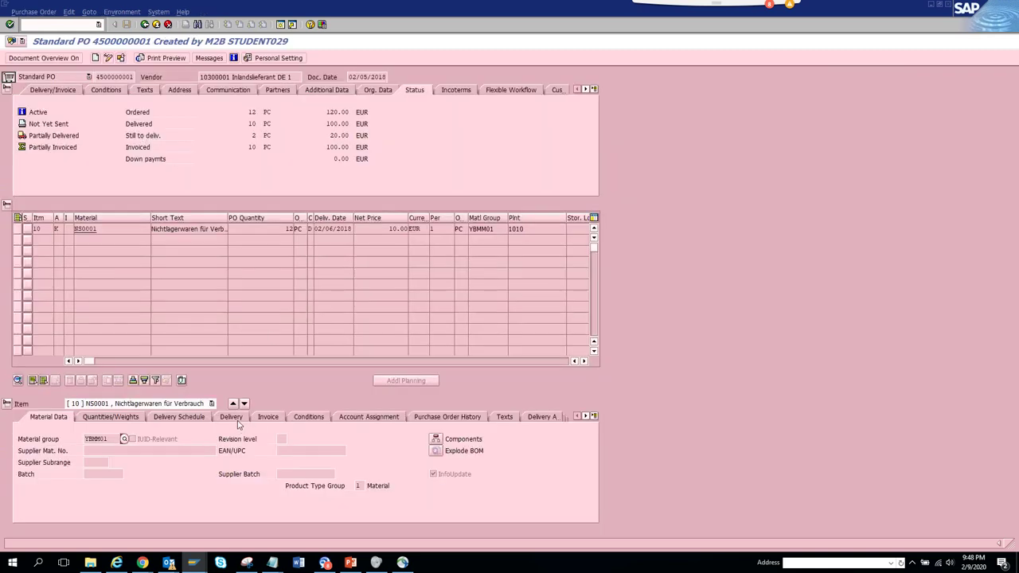
left_click(235, 418)
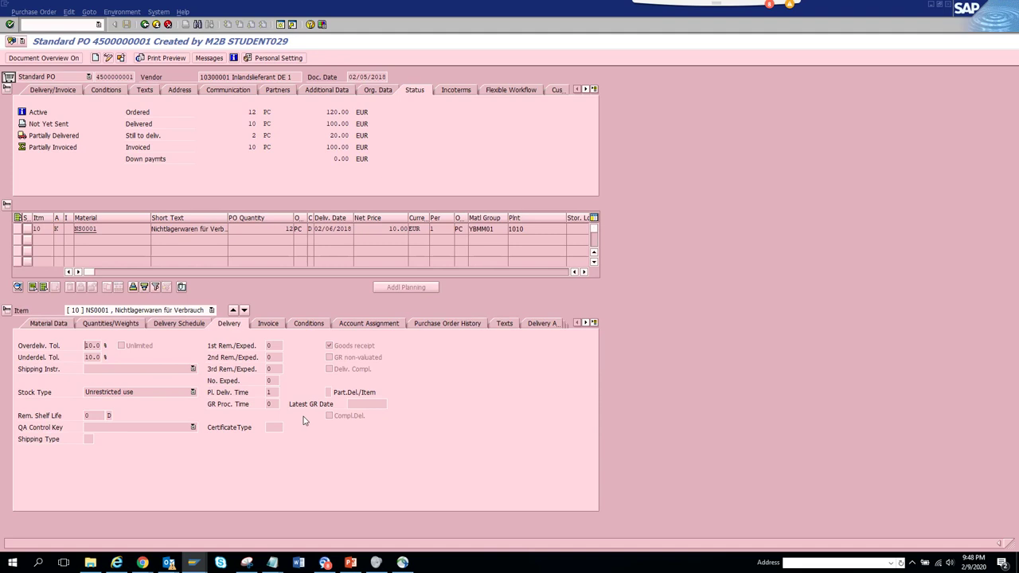
left_click(276, 324)
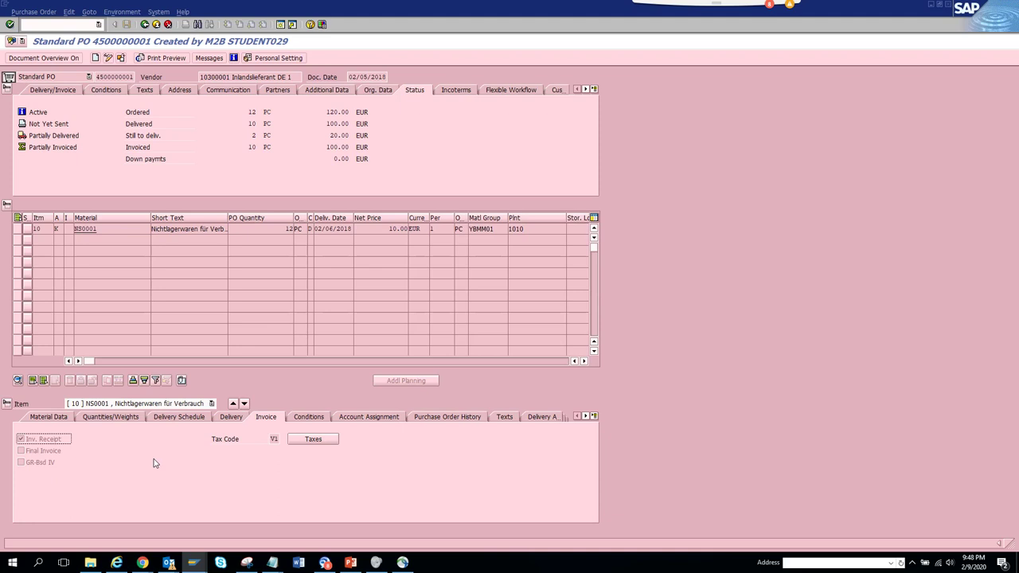
left_click(221, 420)
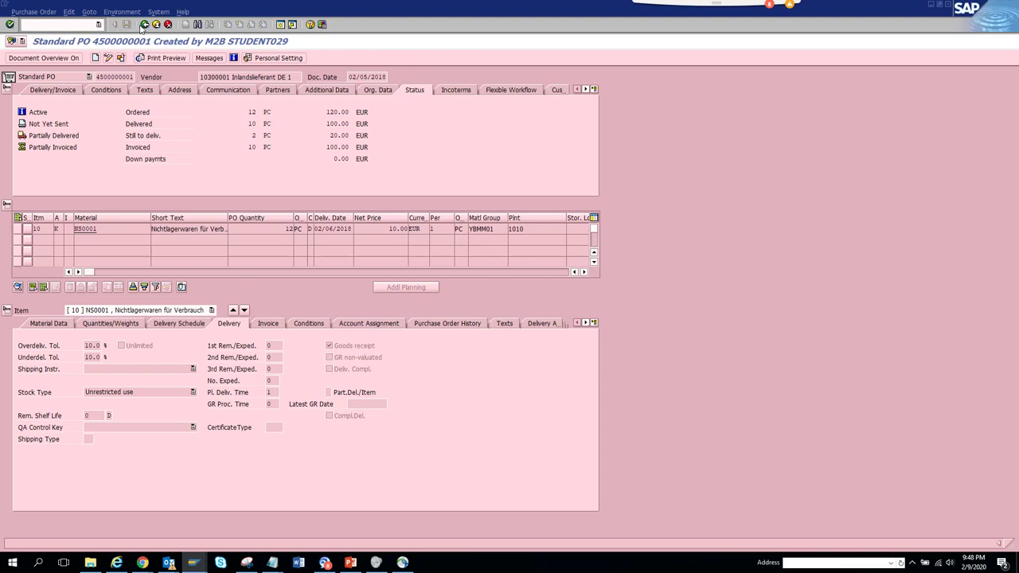
left_click(145, 23)
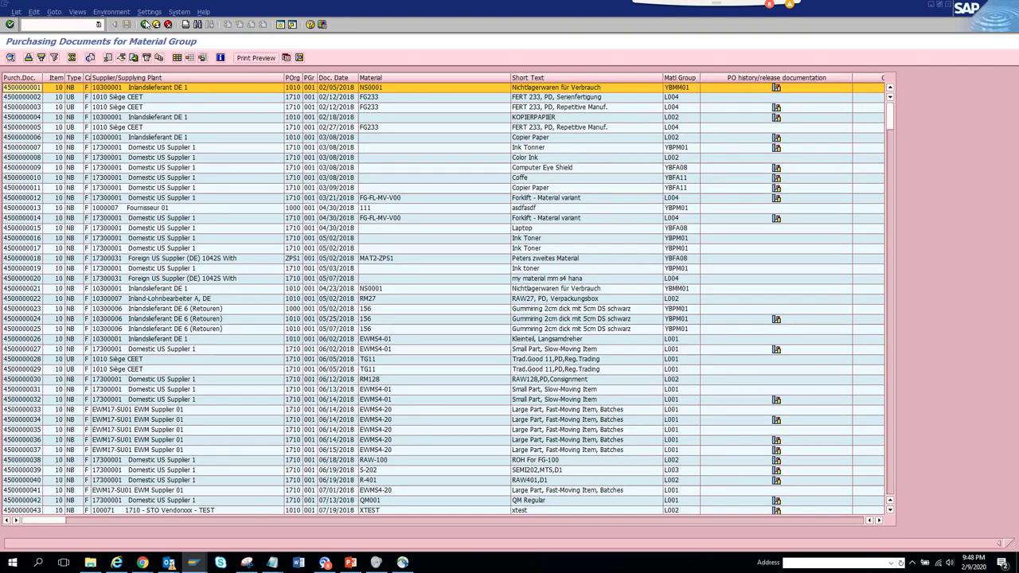
Return to the selection screen, show the dynamic selections and expand the Purchasing Document Item fields.
left_click(144, 24)
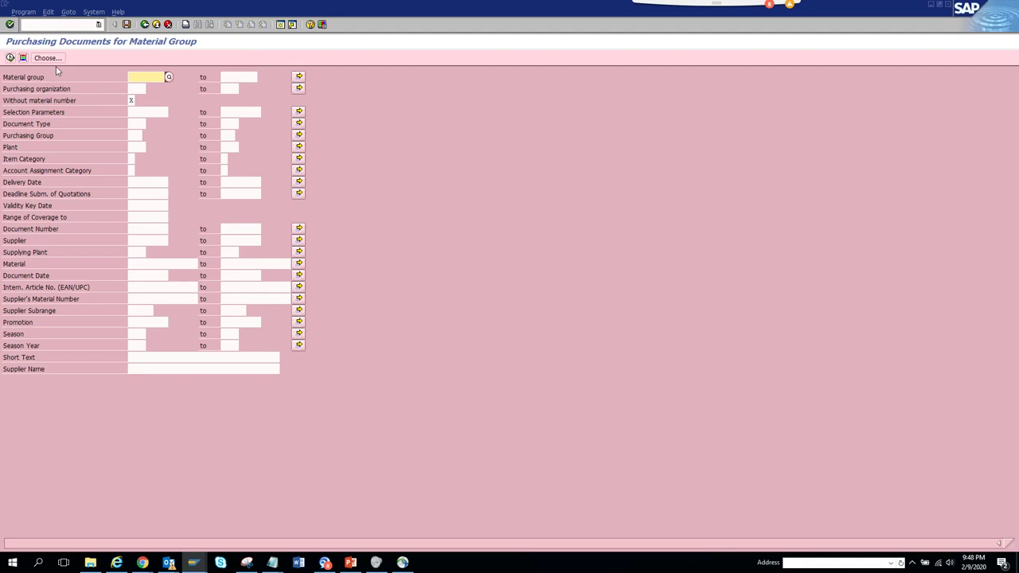
left_click(23, 58)
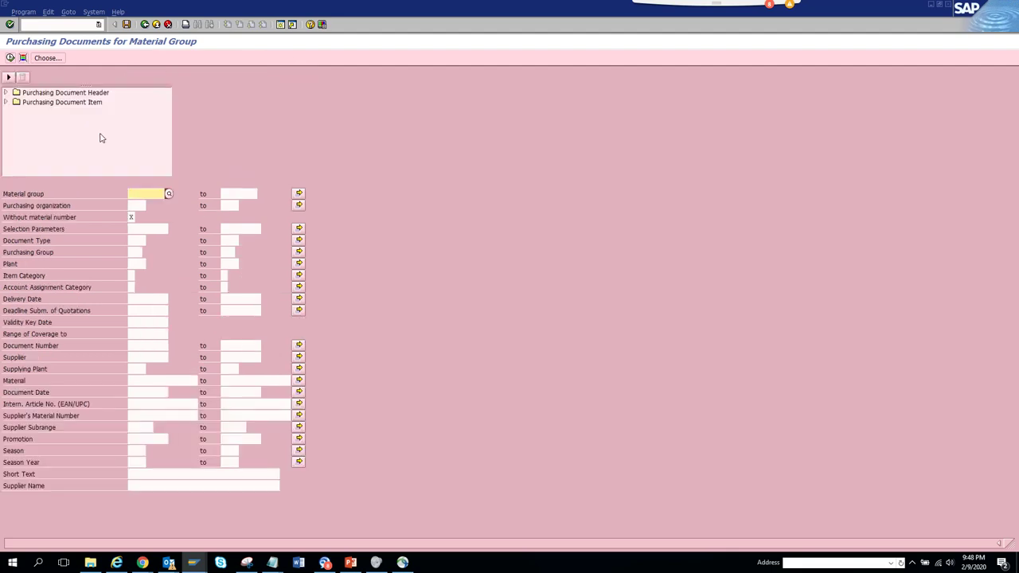
left_click(4, 105)
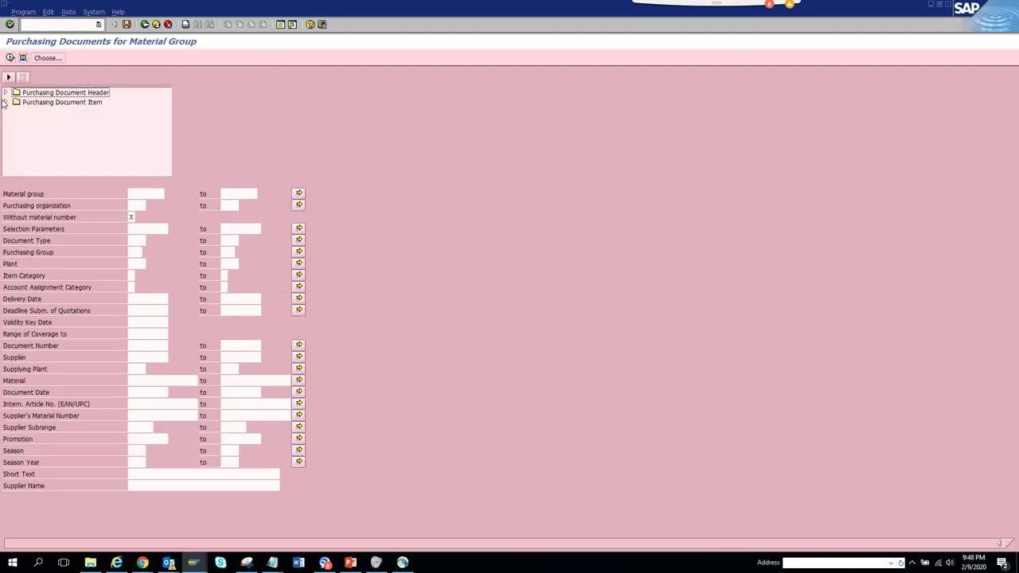
left_click(5, 103)
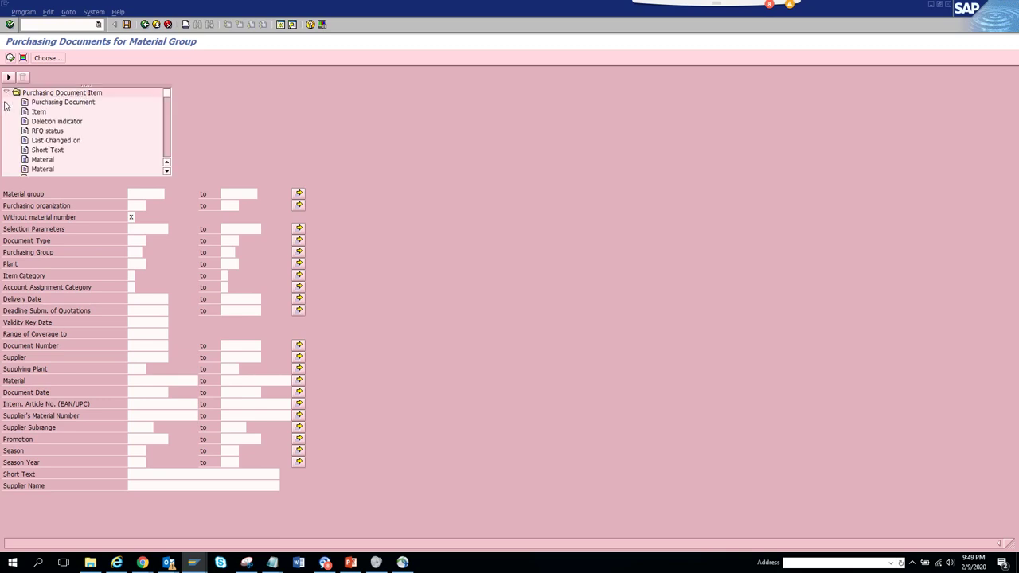
Find Requisitioner among the Purchasing Document Item fields and add it as a dynamic selection.
left_click(167, 151)
left_click(166, 151)
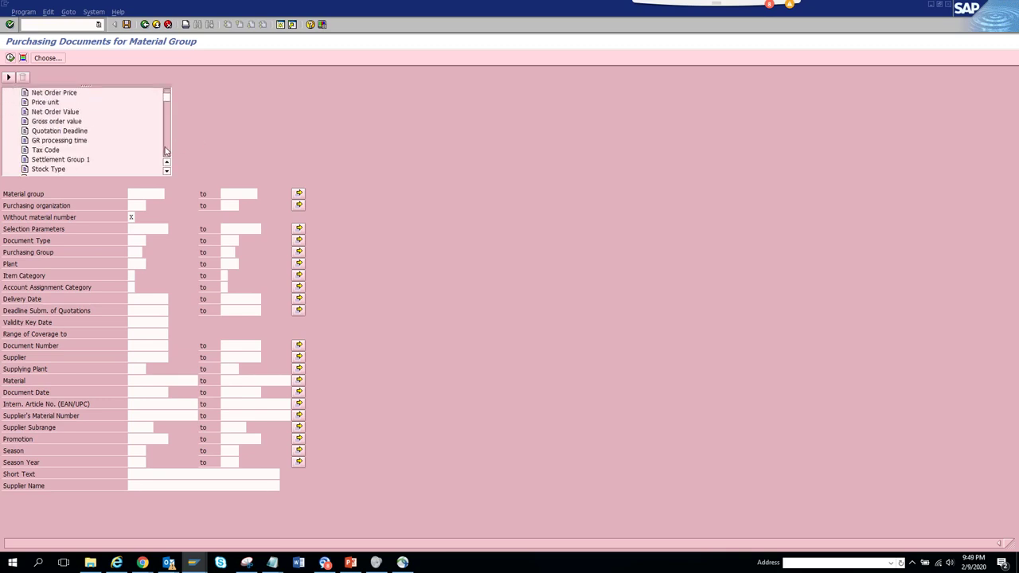
left_click(166, 151)
left_click(166, 151)
left_click(166, 151)
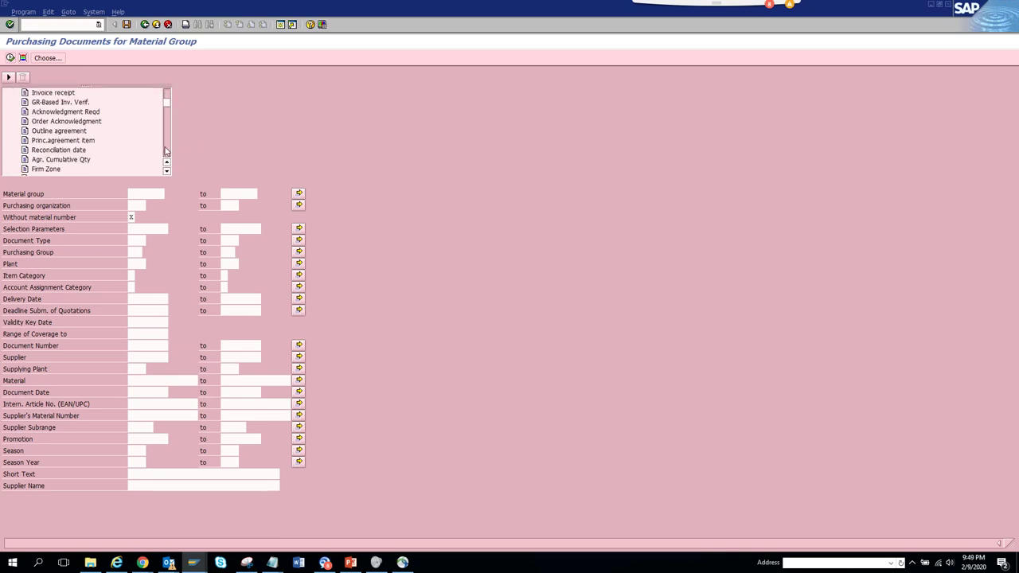
left_click(166, 168)
left_click(167, 168)
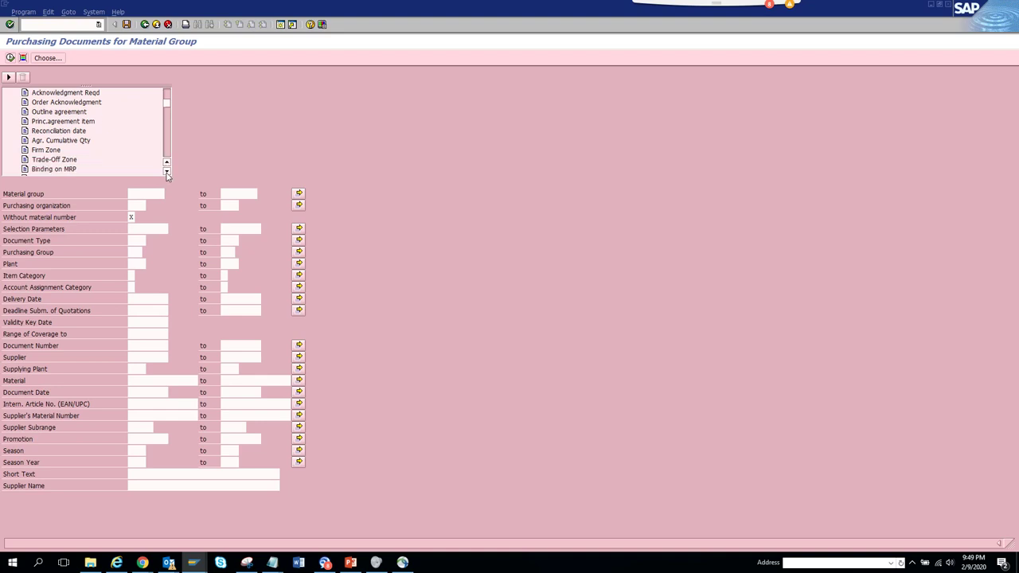
left_click(167, 168)
left_click(167, 171)
left_click(166, 171)
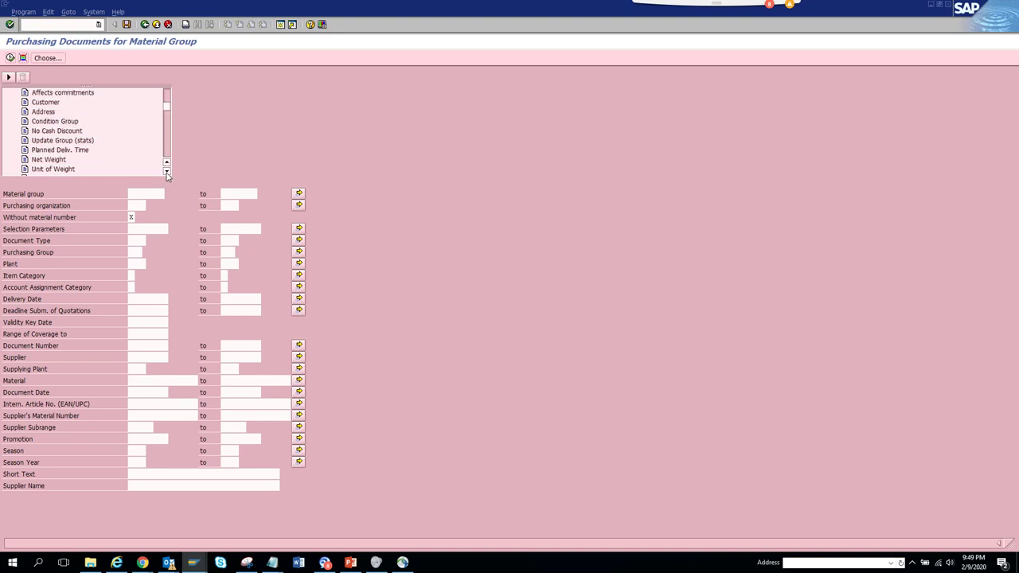
left_click(166, 172)
left_click(167, 171)
left_click(167, 171)
left_click(166, 171)
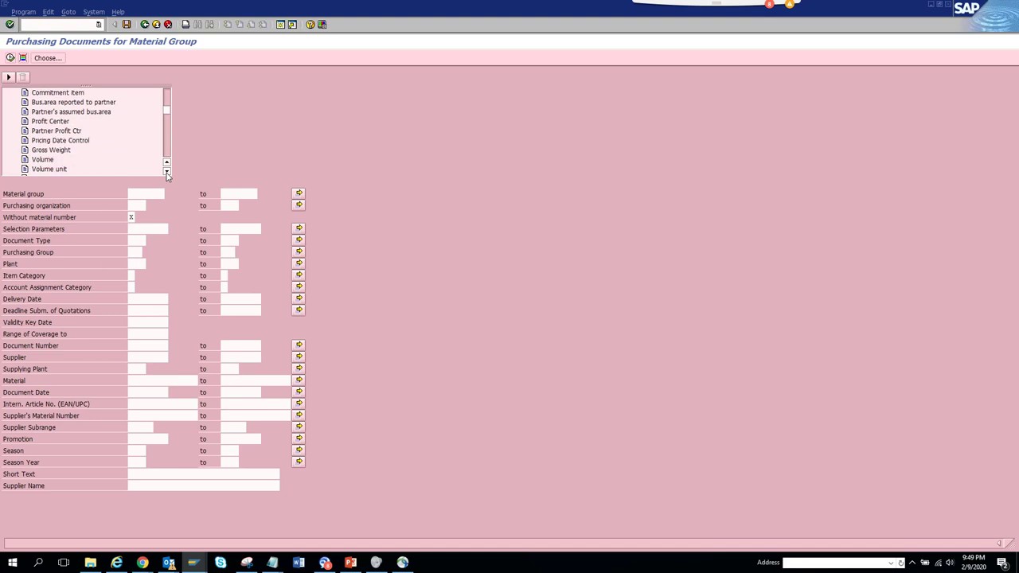
left_click(166, 171)
left_click(166, 171)
left_click(166, 171)
left_click(166, 171)
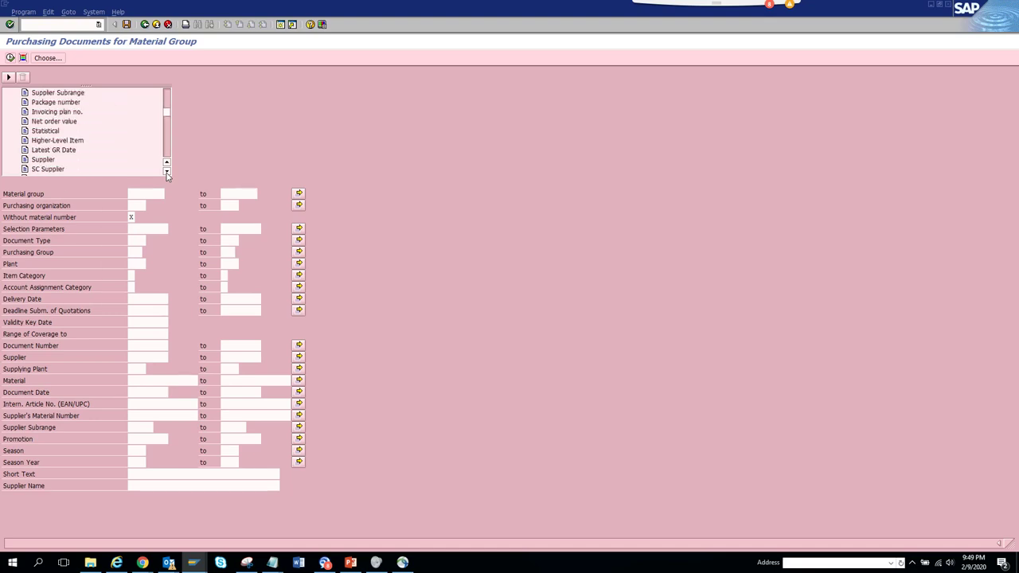
left_click(166, 171)
left_click(166, 171)
left_click(166, 171)
left_click(166, 171)
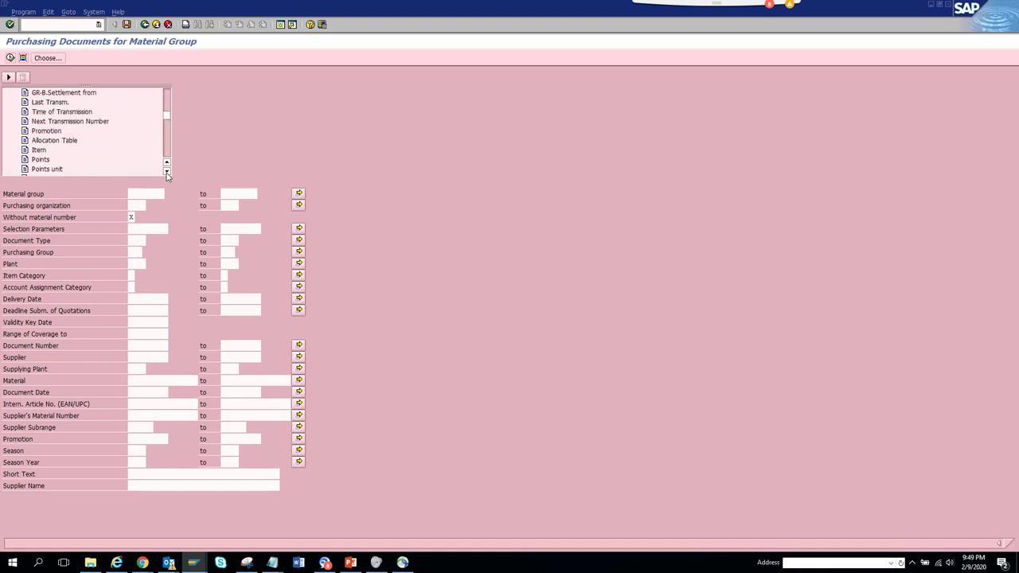
left_click(166, 171)
left_click(166, 172)
left_click(166, 171)
left_click(166, 171)
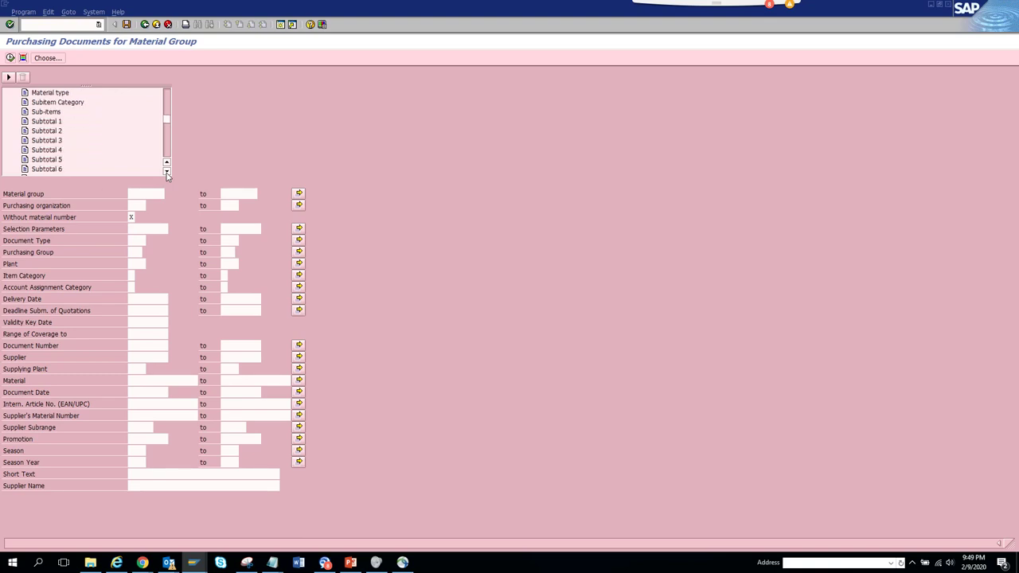
left_click(166, 171)
left_click(166, 171)
left_click(166, 171)
left_click(166, 171)
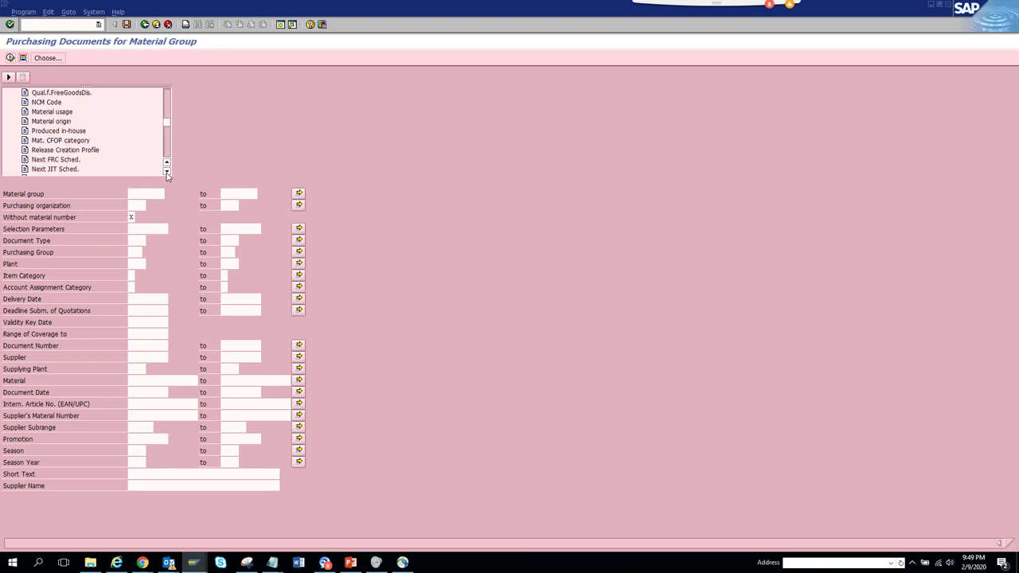
left_click(167, 171)
left_click(166, 171)
left_click(167, 171)
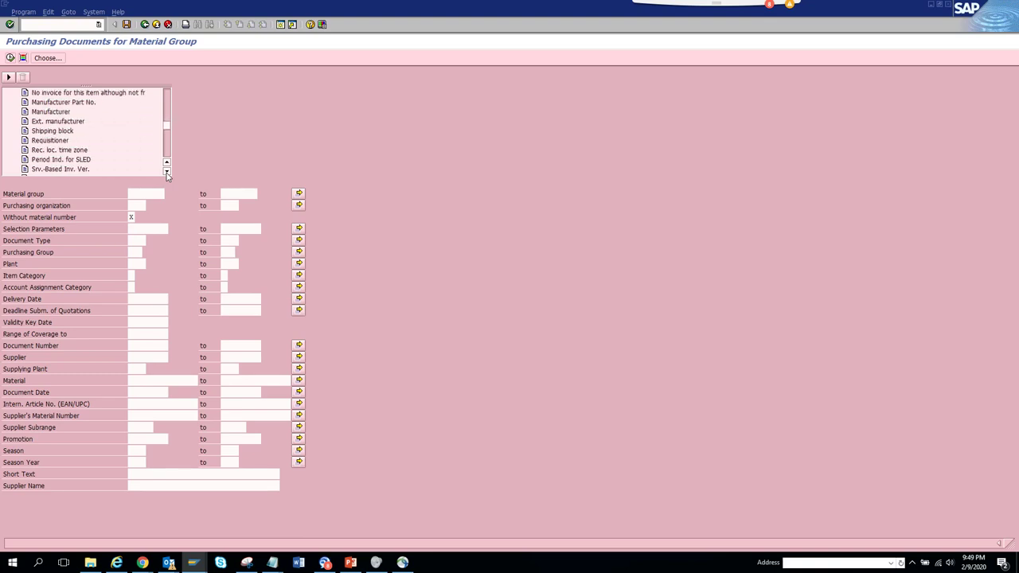
double_click(54, 141)
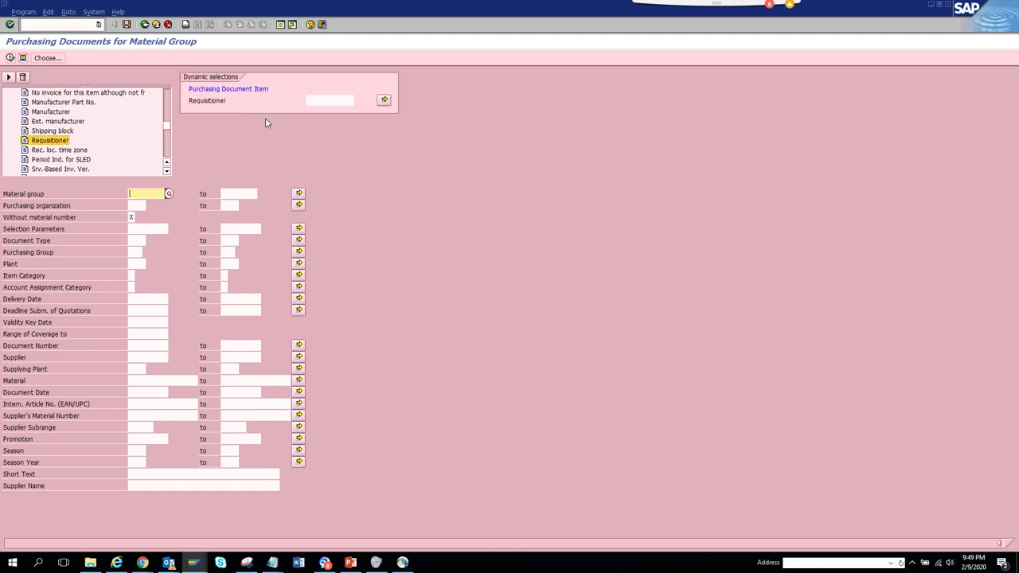
Set the Requisitioner selection option to Not Equal To with a blank value and execute the report.
double_click(329, 100)
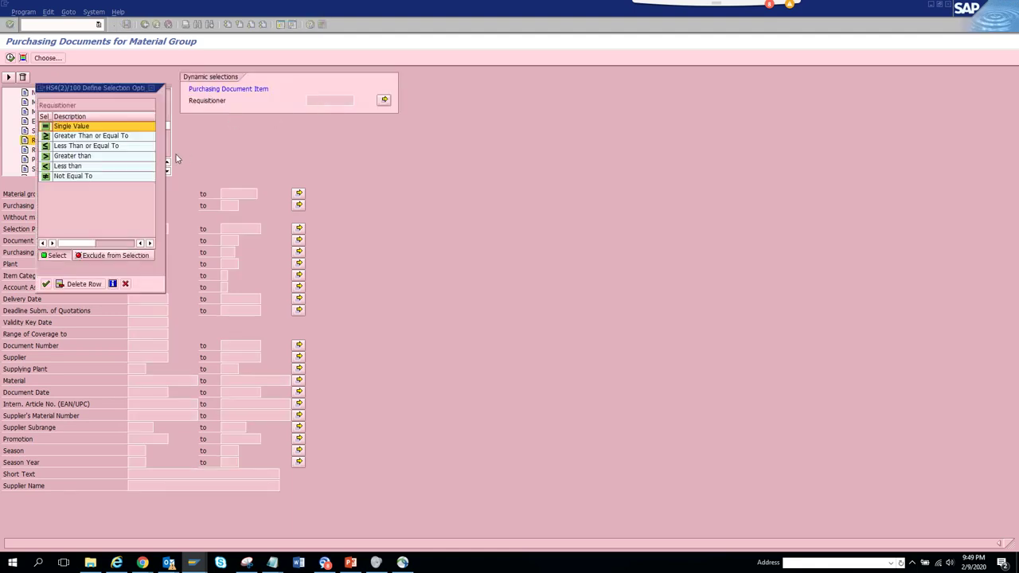
double_click(79, 176)
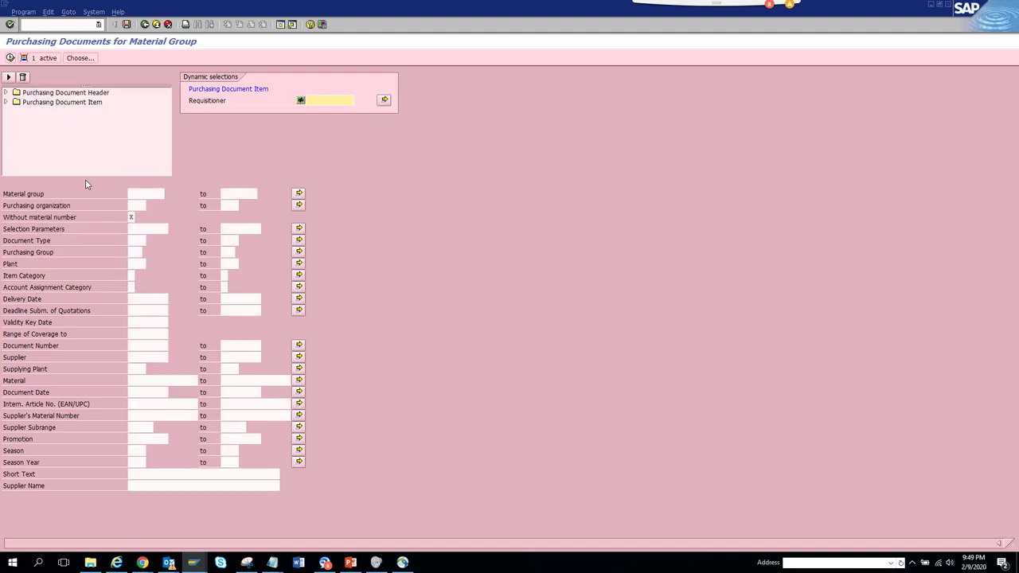
left_click(10, 58)
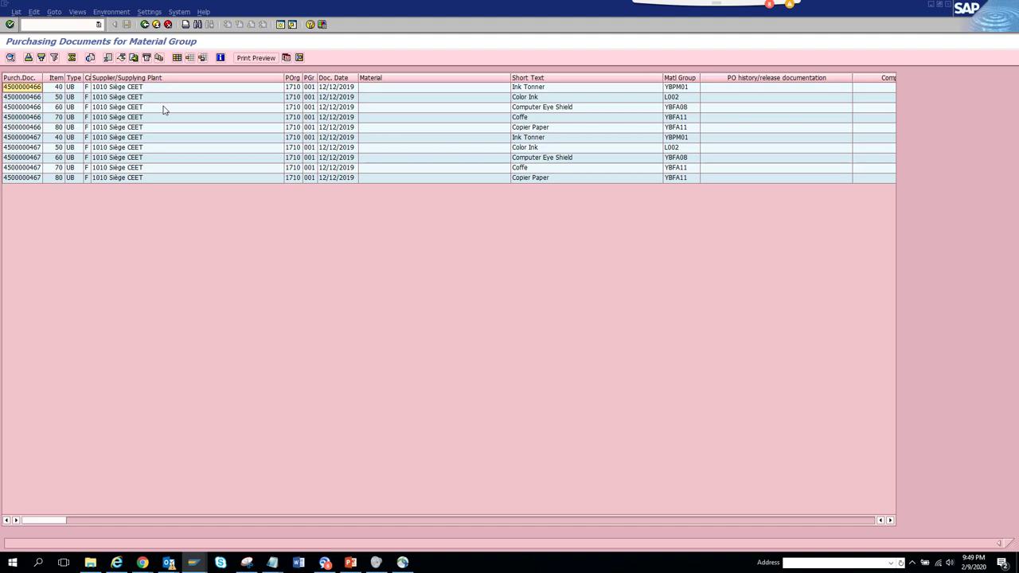
Open the first listed order at its Ink Tonner item and check the Requisitioner column in the item overview.
double_click(60, 90)
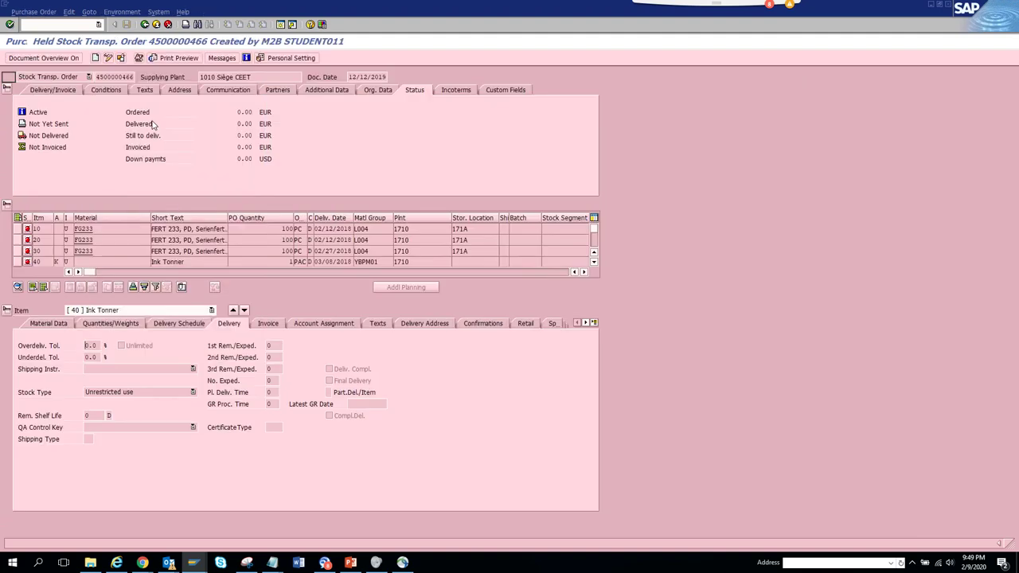
left_click(584, 273)
left_click(585, 272)
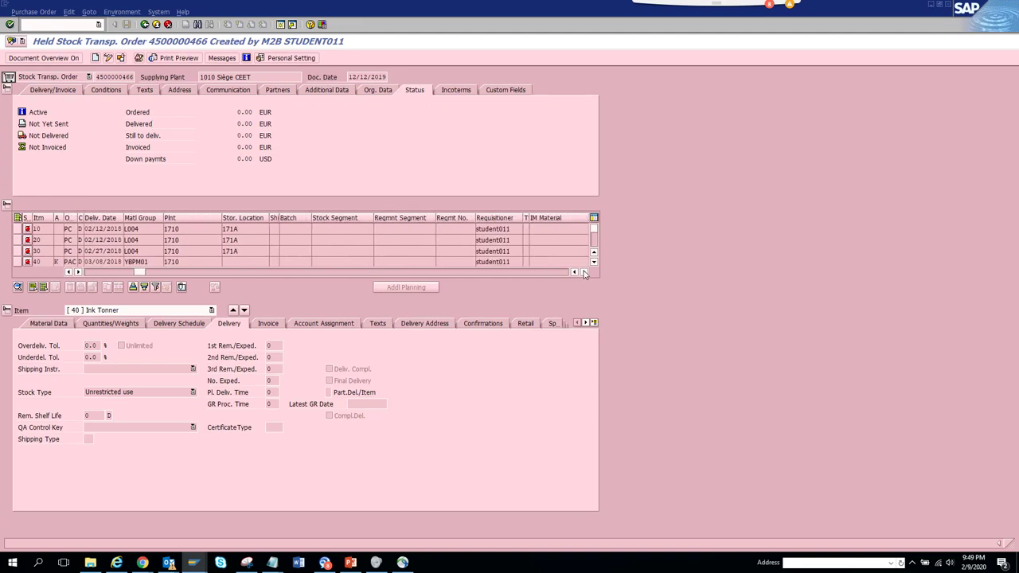
left_click(584, 272)
double_click(503, 250)
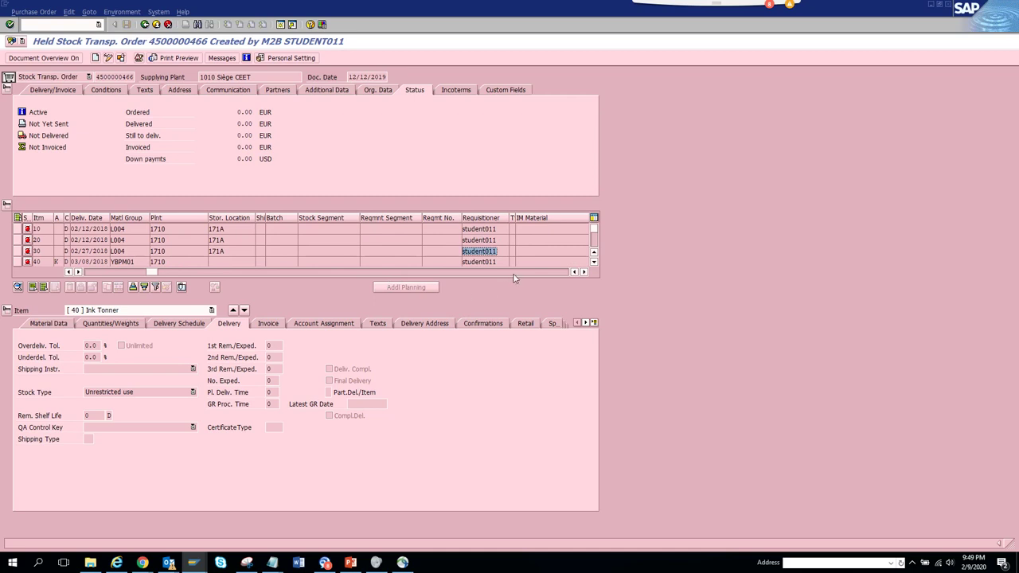
Go back from the order to the report's selection screen and show the dynamic selections with the Purchasing Document Item fields expanded.
left_click(144, 25)
left_click(145, 25)
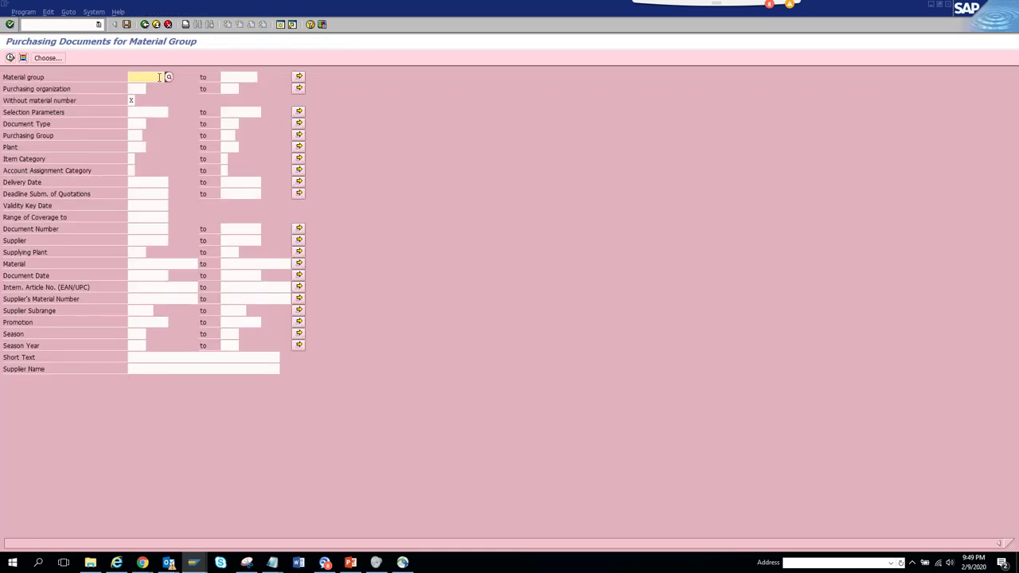
left_click(22, 58)
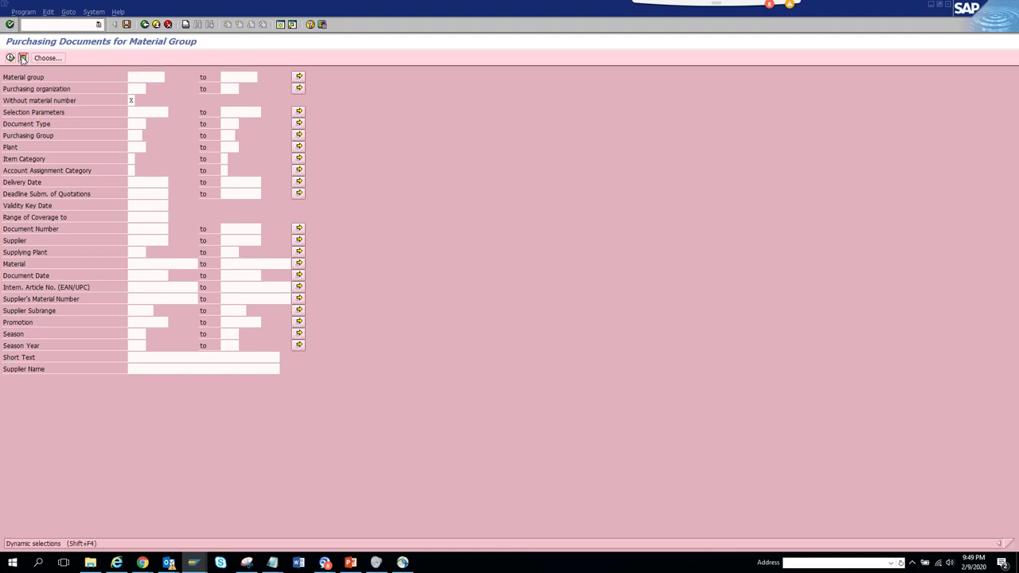
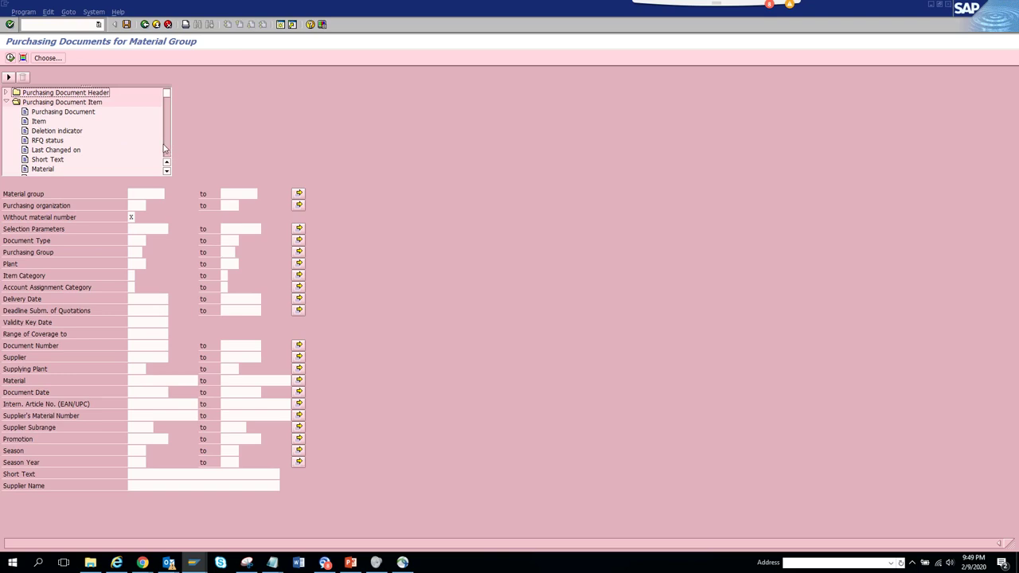
Look through the Purchasing Document Item fields available as dynamic selections, as far as the funds fields, and highlight Funds center.
scroll(164, 148, "down", 10)
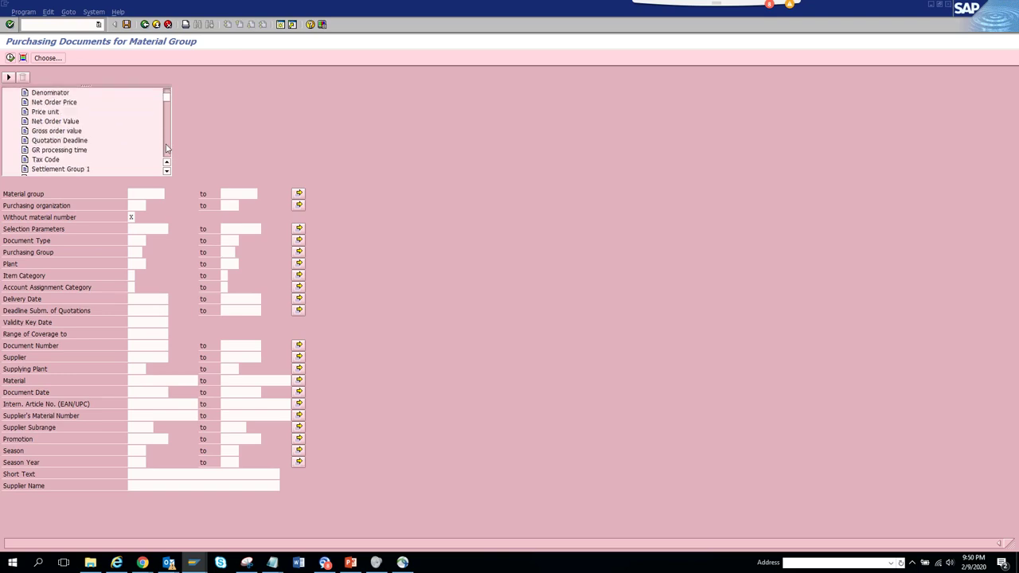
scroll(167, 148, "down", 3)
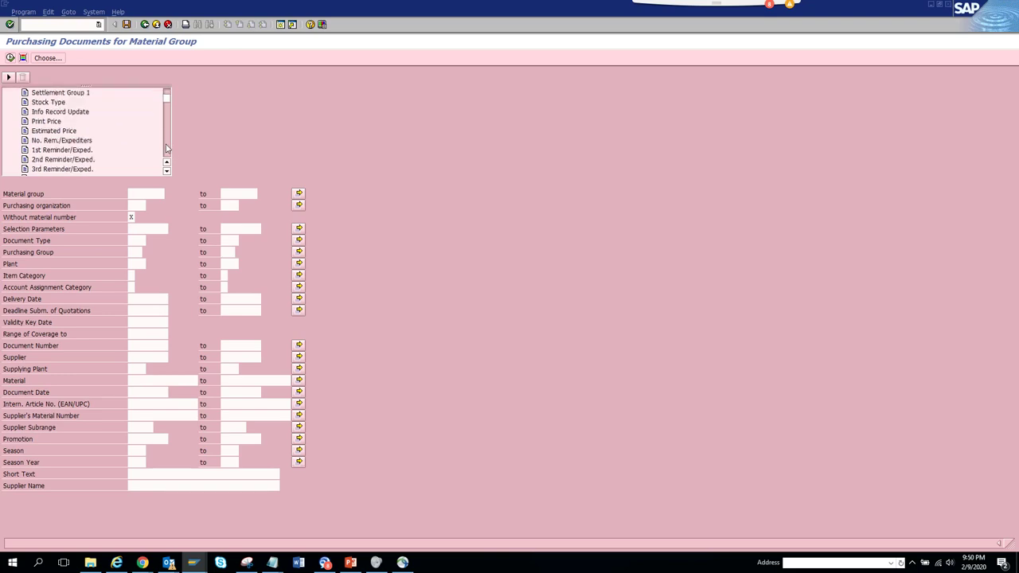
scroll(167, 148, "down", 6)
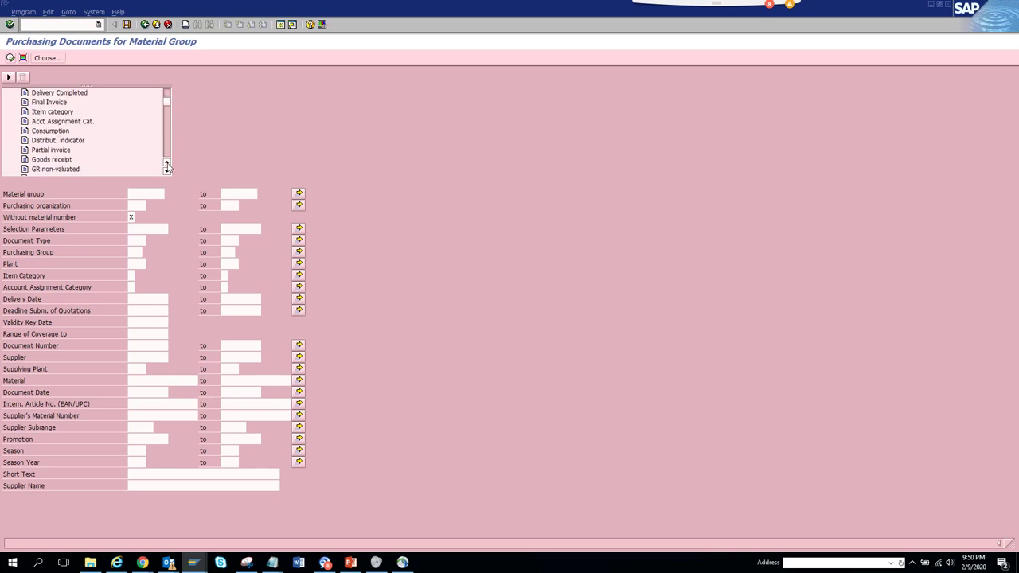
scroll(167, 171, "down", 6)
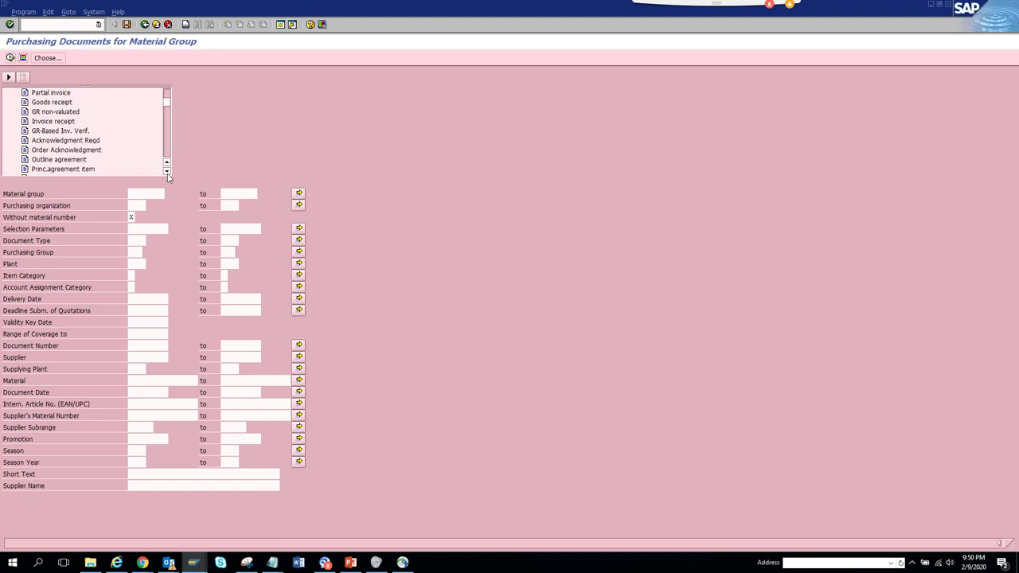
scroll(167, 176, "down", 7)
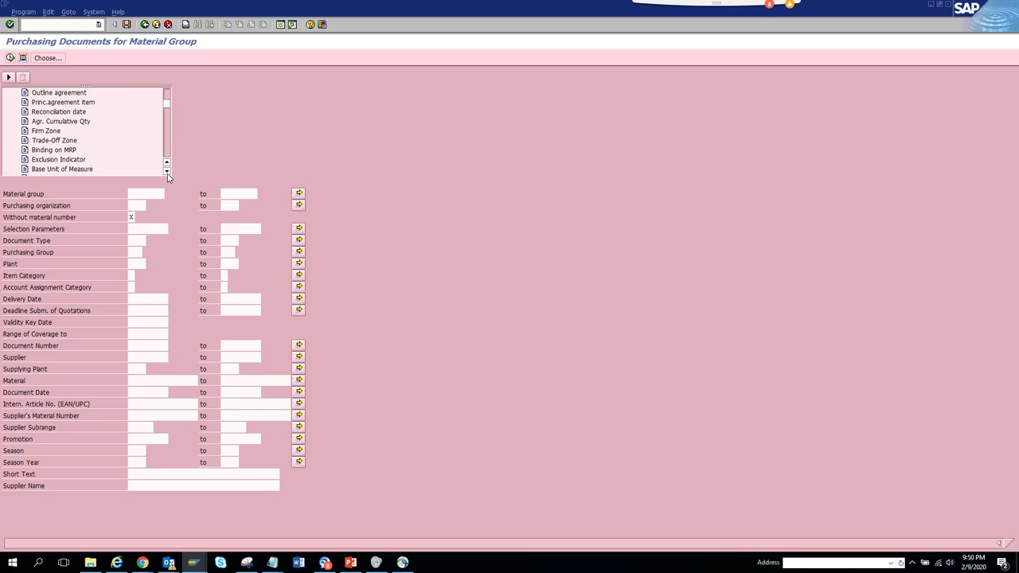
scroll(167, 172, "down", 4)
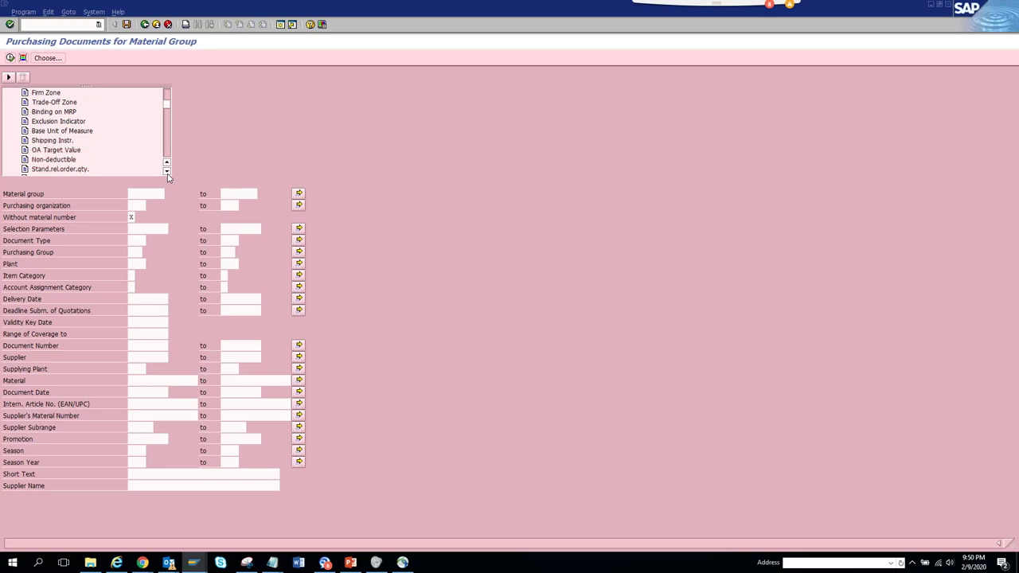
scroll(168, 176, "down", 5)
scroll(168, 177, "down", 15)
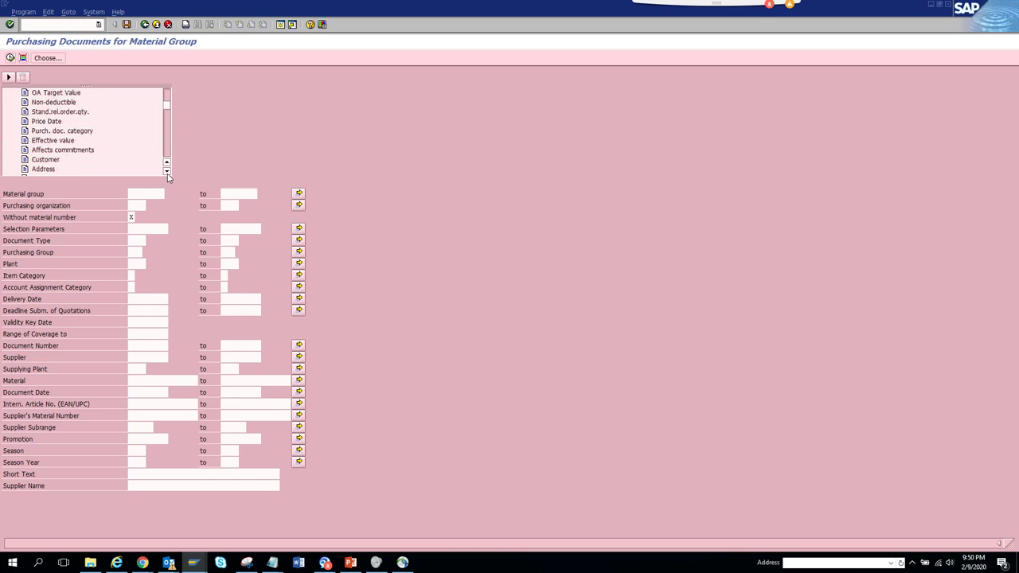
scroll(168, 177, "down", 14)
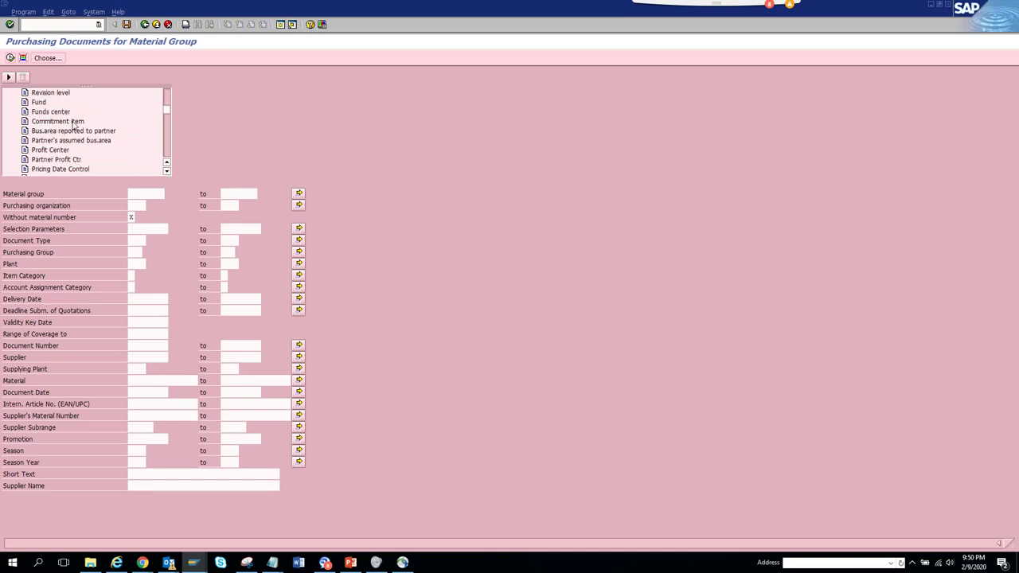
left_click(69, 114)
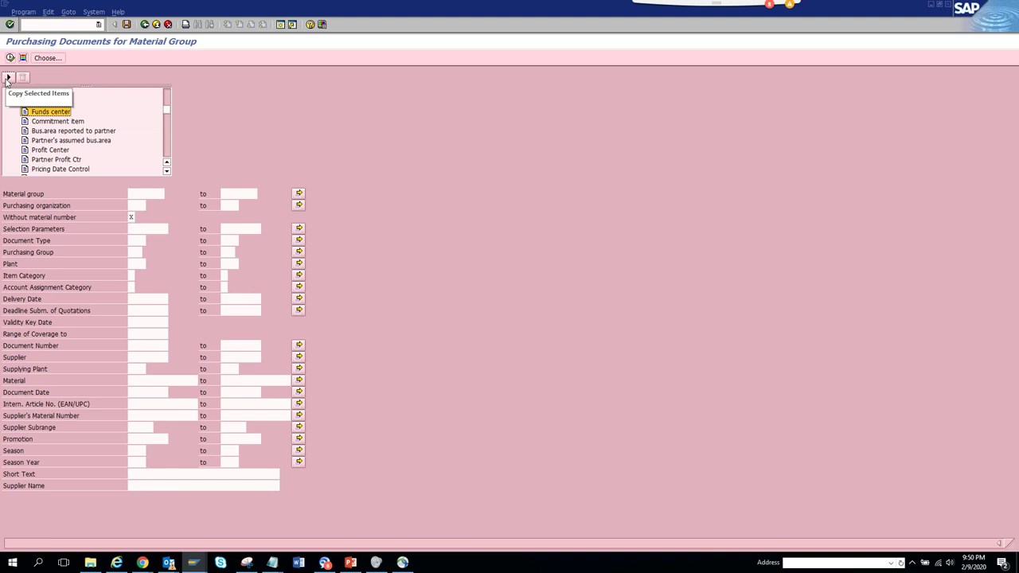
Look through the remaining item fields beyond Pricing Date Control and highlight Final Delivery.
left_click(167, 150)
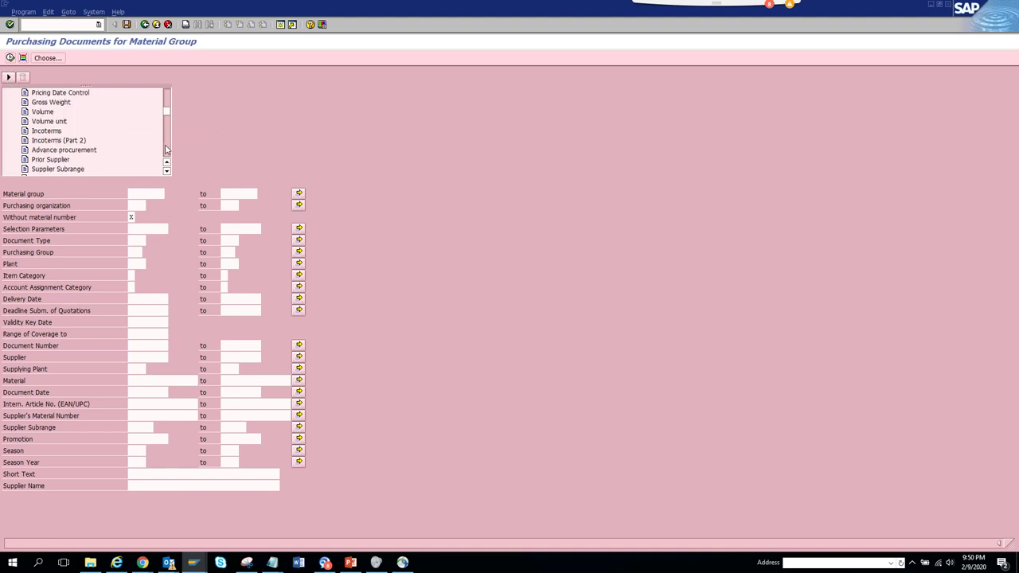
left_click(166, 150)
left_click(166, 149)
left_click(166, 149)
left_click(166, 150)
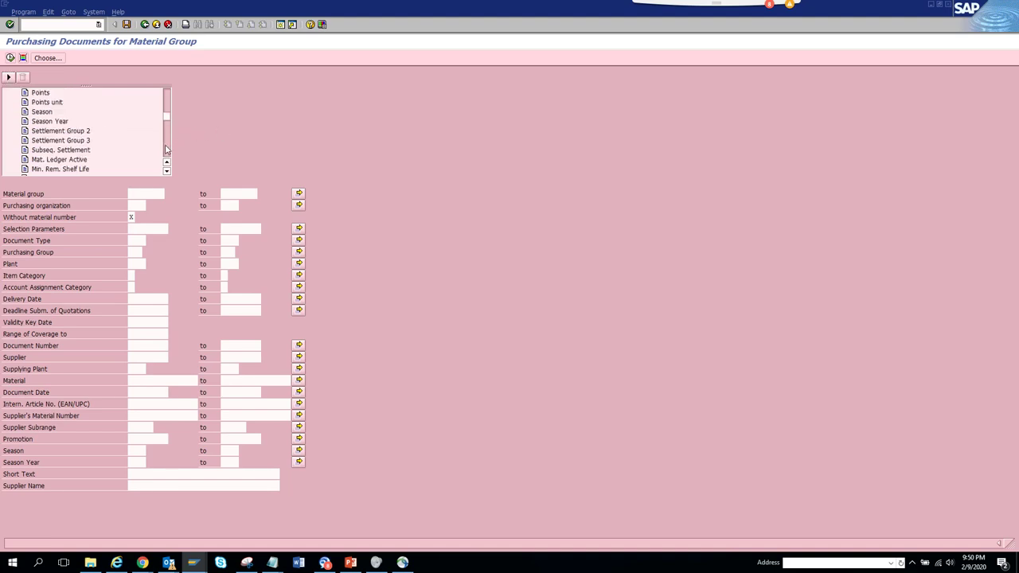
left_click(166, 150)
left_click(166, 150)
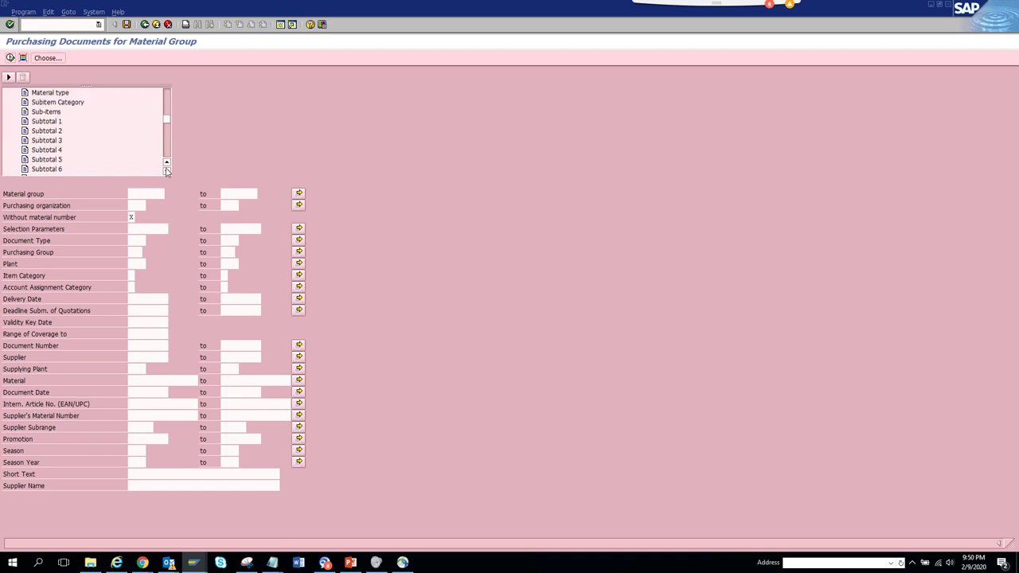
left_click(167, 172)
left_click(166, 172)
left_click(166, 172)
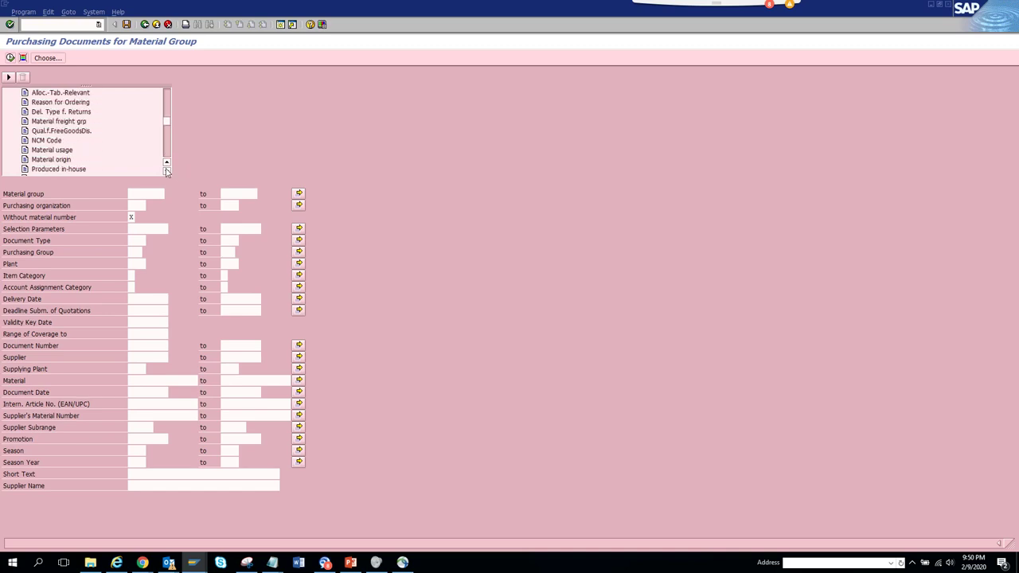
left_click(166, 172)
left_click(166, 172)
left_click(167, 172)
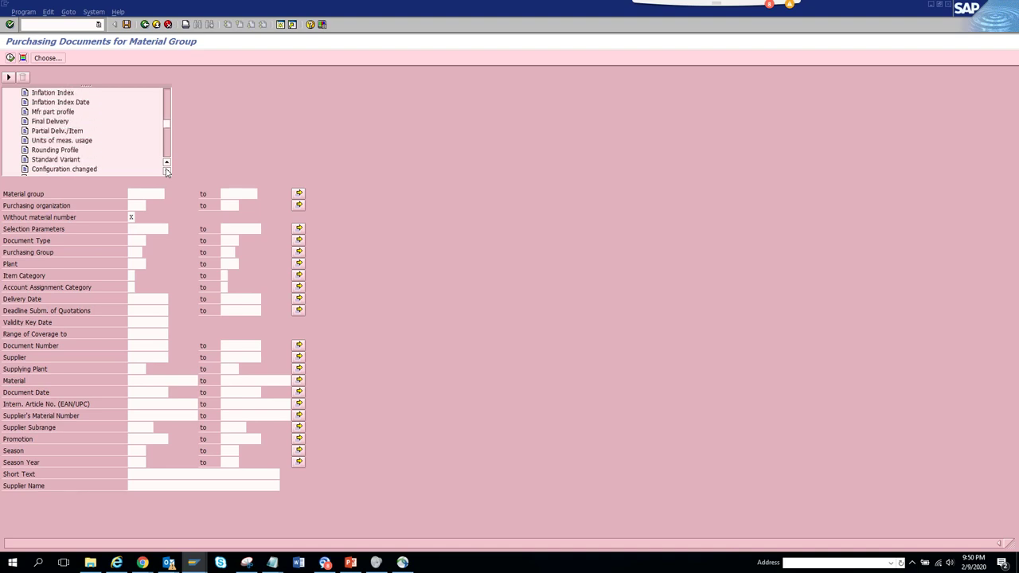
left_click(59, 123)
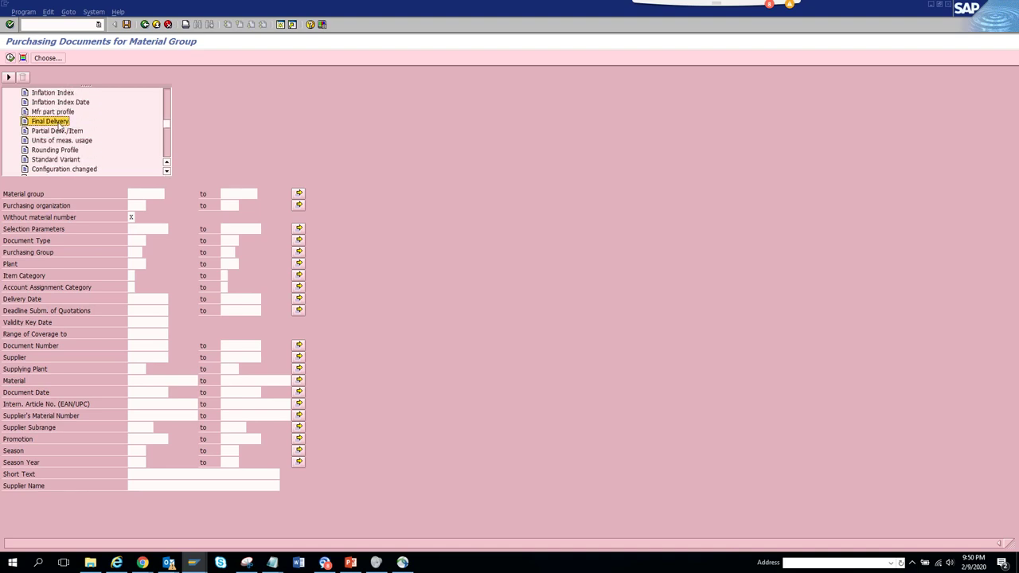
Add Final Delivery as a dynamic selection, choose the X (Yes) entry for it, and run the report.
double_click(59, 123)
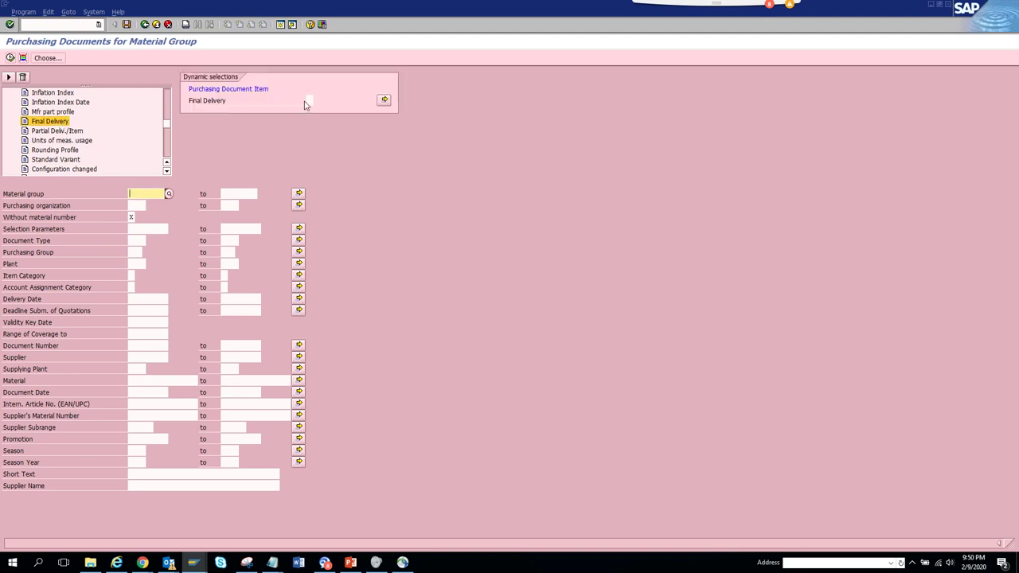
left_click(307, 101)
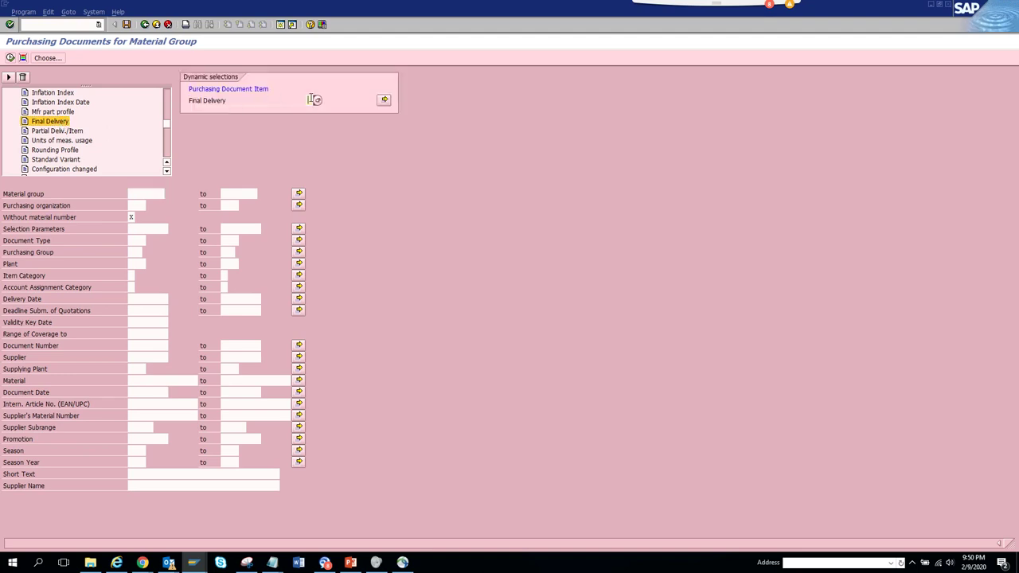
left_click(316, 101)
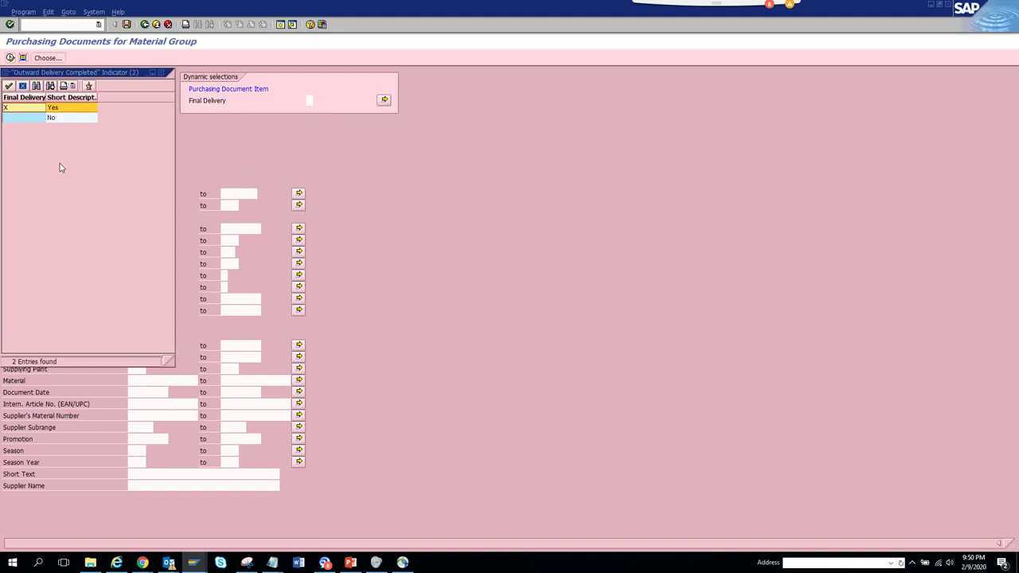
double_click(74, 109)
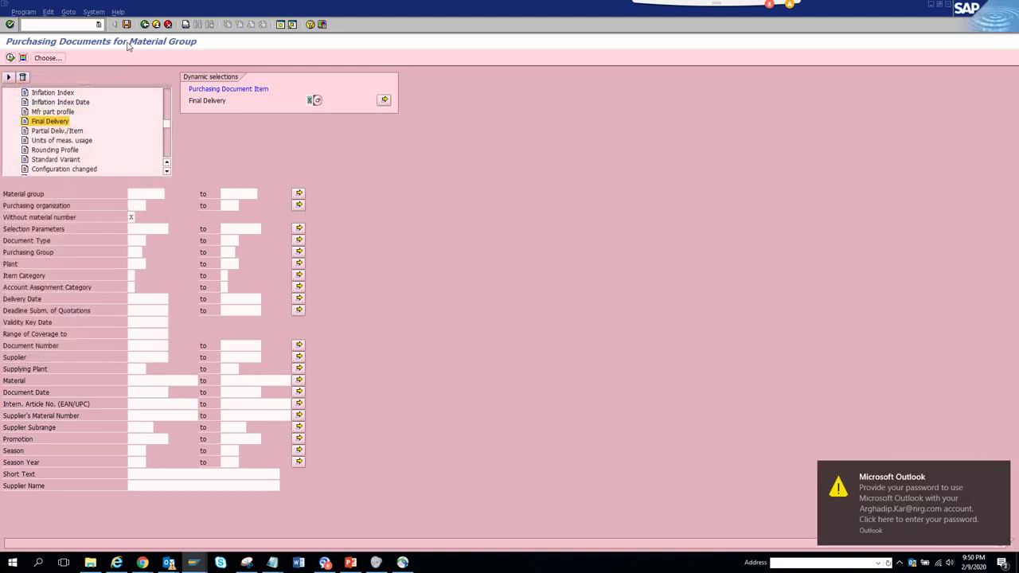
left_click(10, 59)
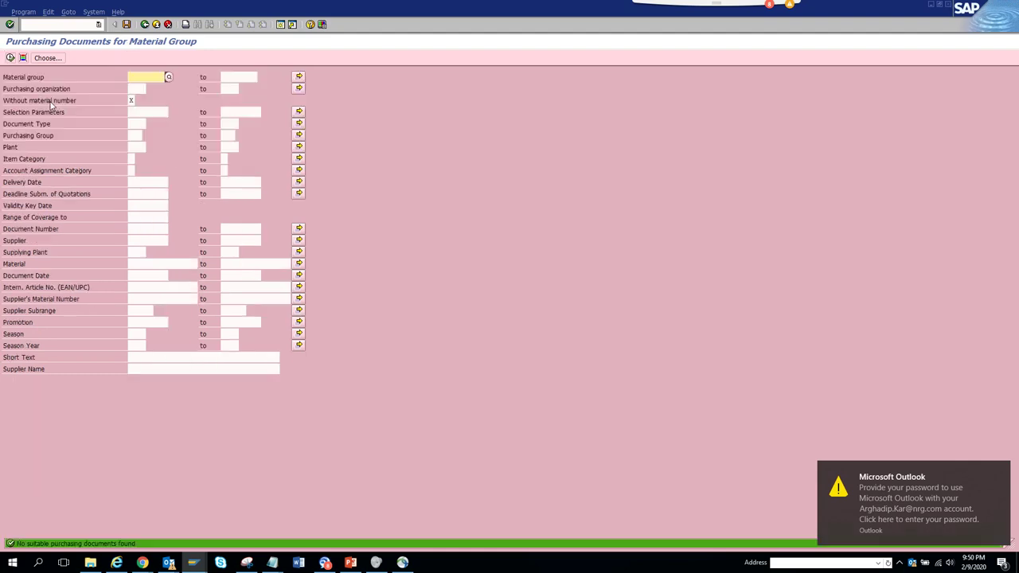
Add Deletion indicator as a dynamic selection with value X, clear Without material number, and run the report.
left_click(23, 61)
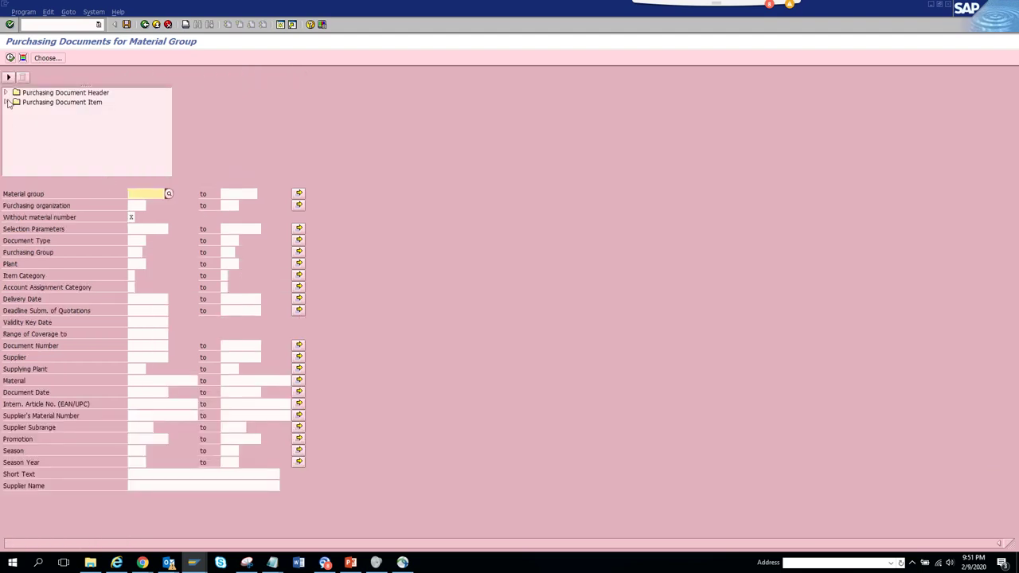
left_click(8, 104)
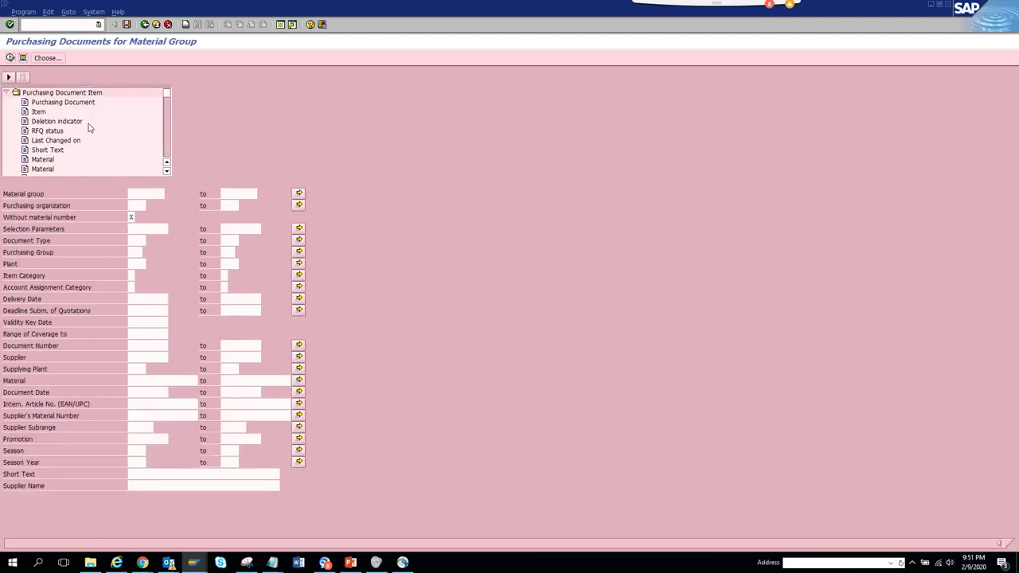
left_click(64, 121)
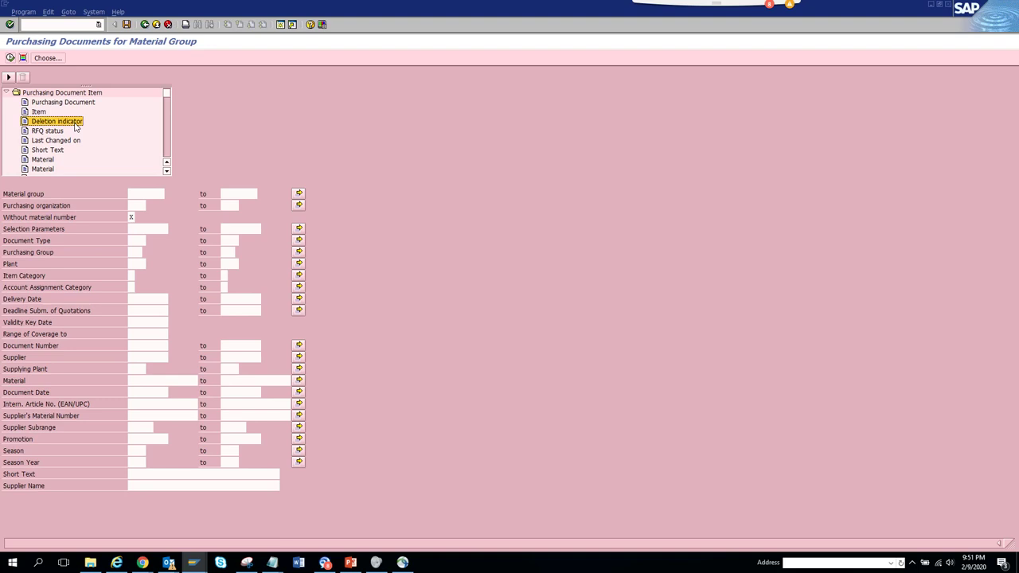
double_click(75, 124)
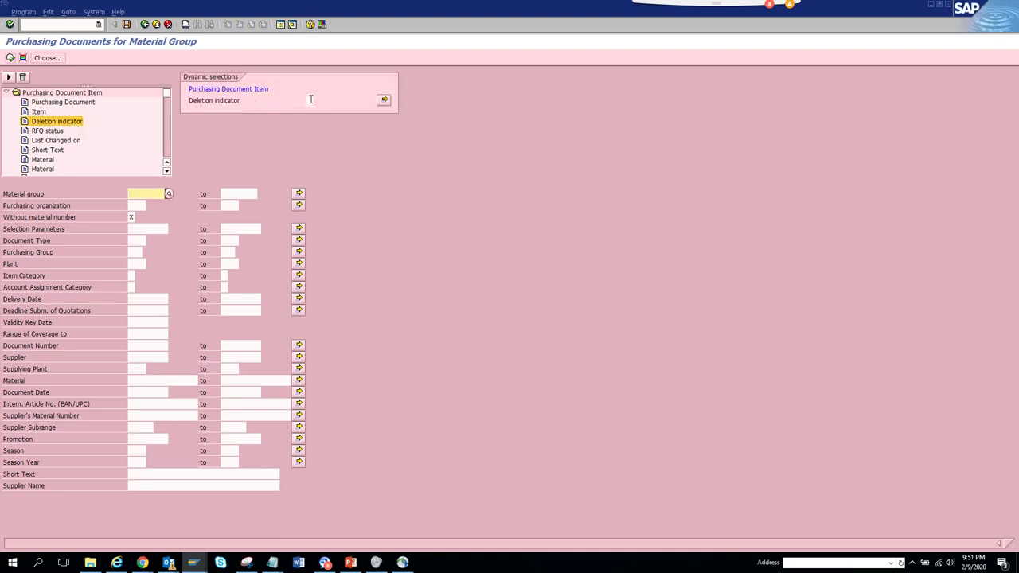
left_click(310, 99)
left_click(132, 217)
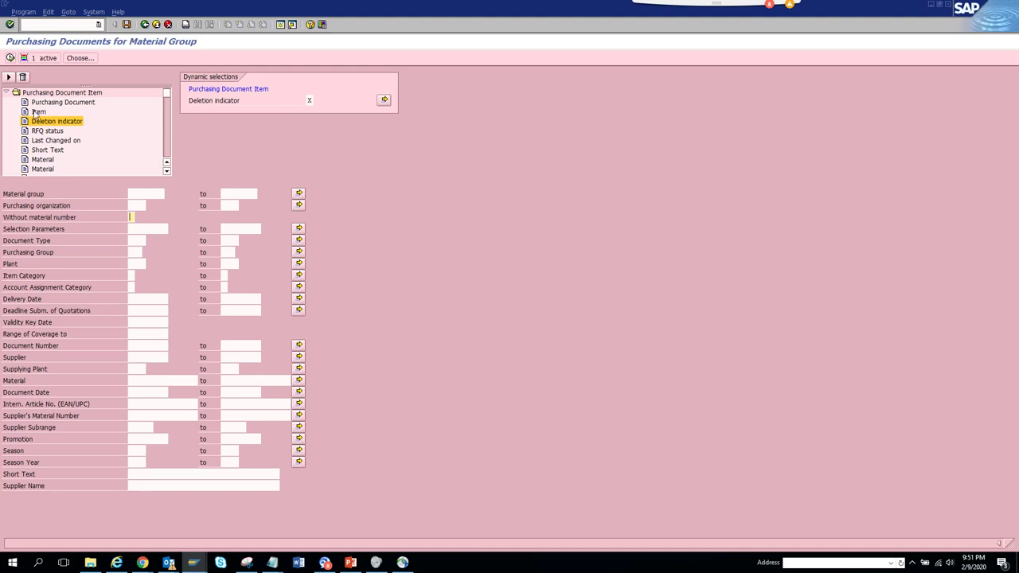
left_click(11, 58)
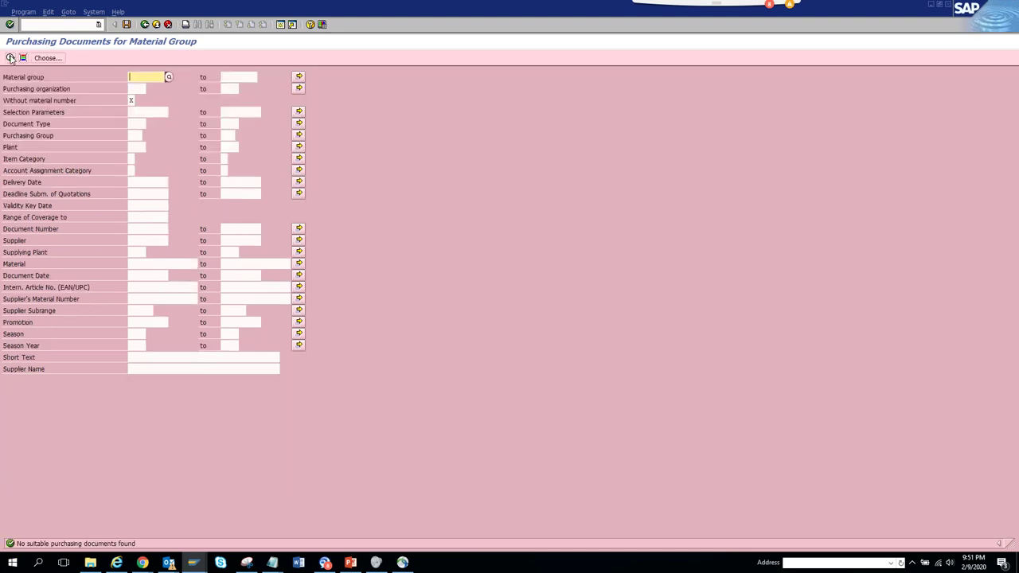
Clear Without material number, run the report without dynamic selections, and go back to the selection screen.
left_click(130, 100)
left_click(11, 58)
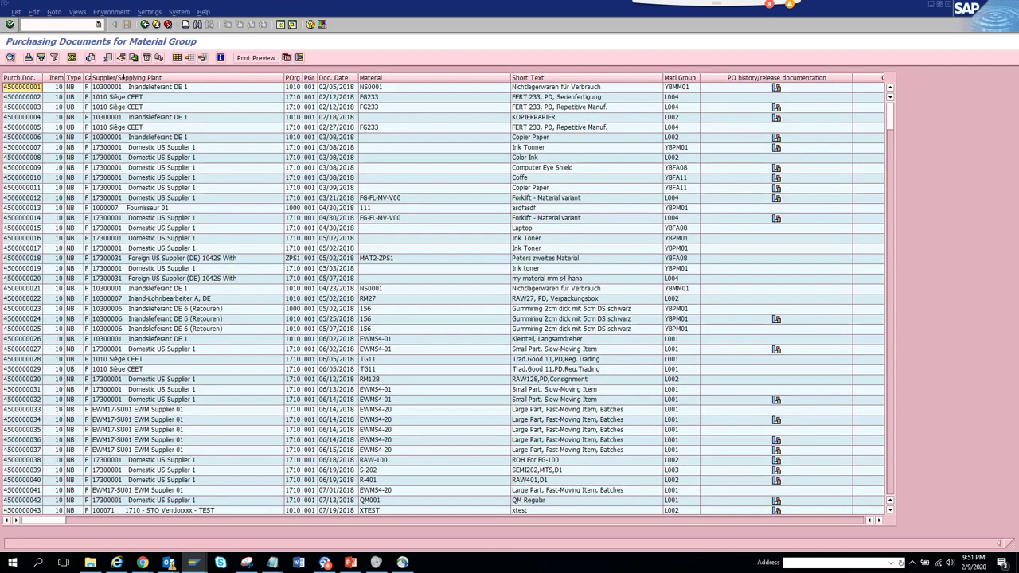
left_click(144, 25)
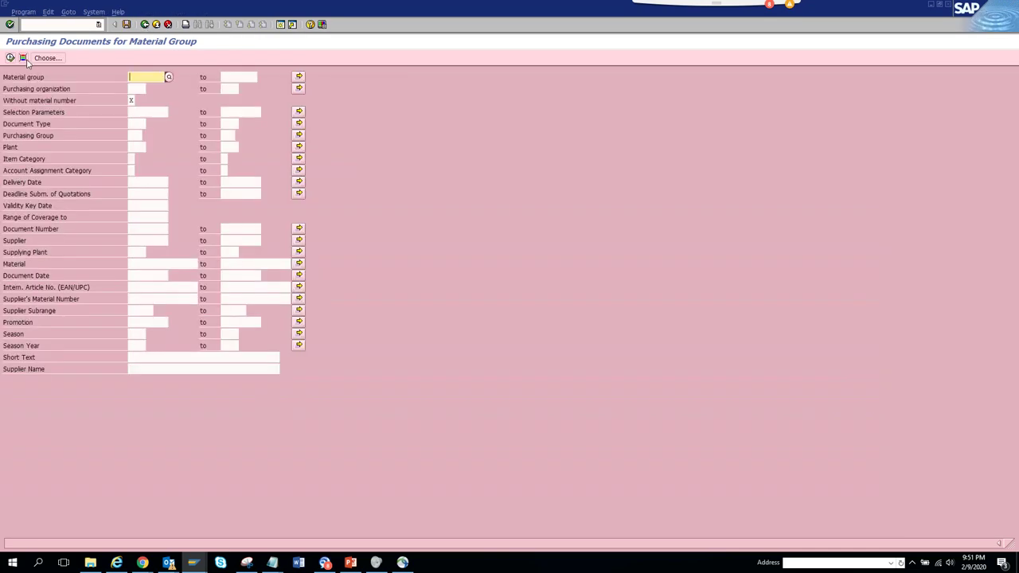
Add Deletion indicator as a dynamic selection with value X and set its selection option to Not Equal To.
left_click(5, 102)
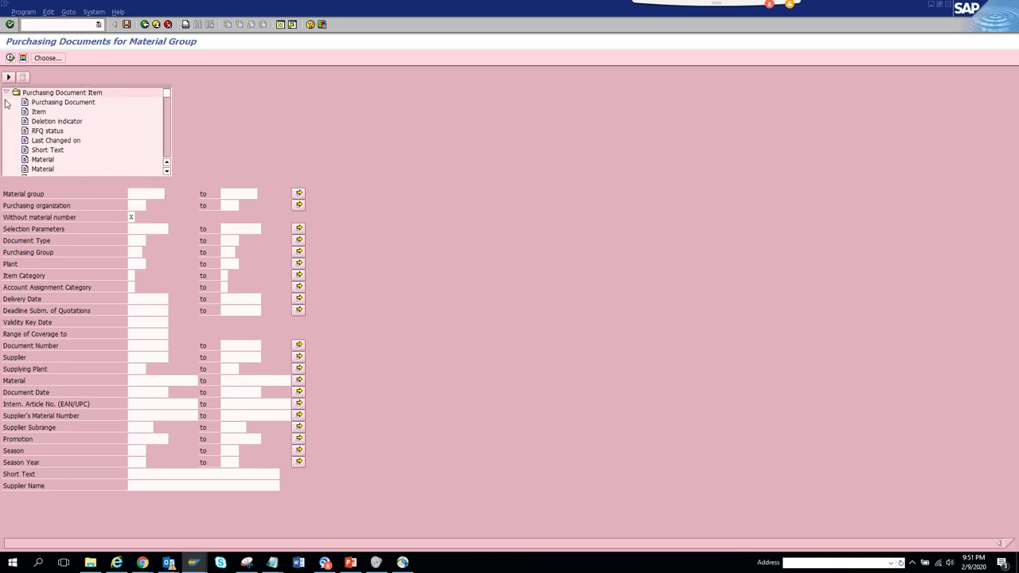
double_click(45, 120)
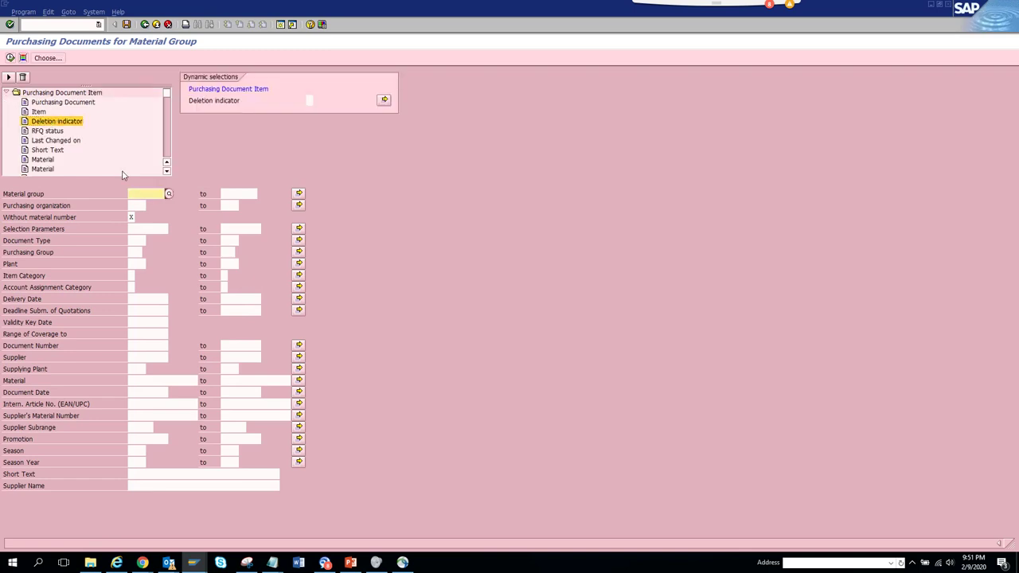
left_click(311, 100)
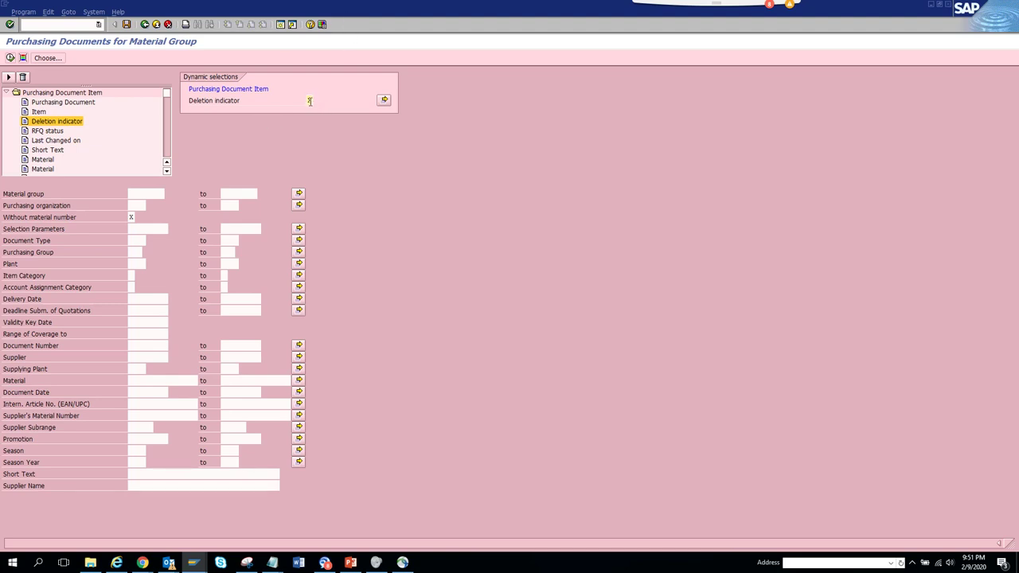
double_click(310, 100)
left_click(74, 178)
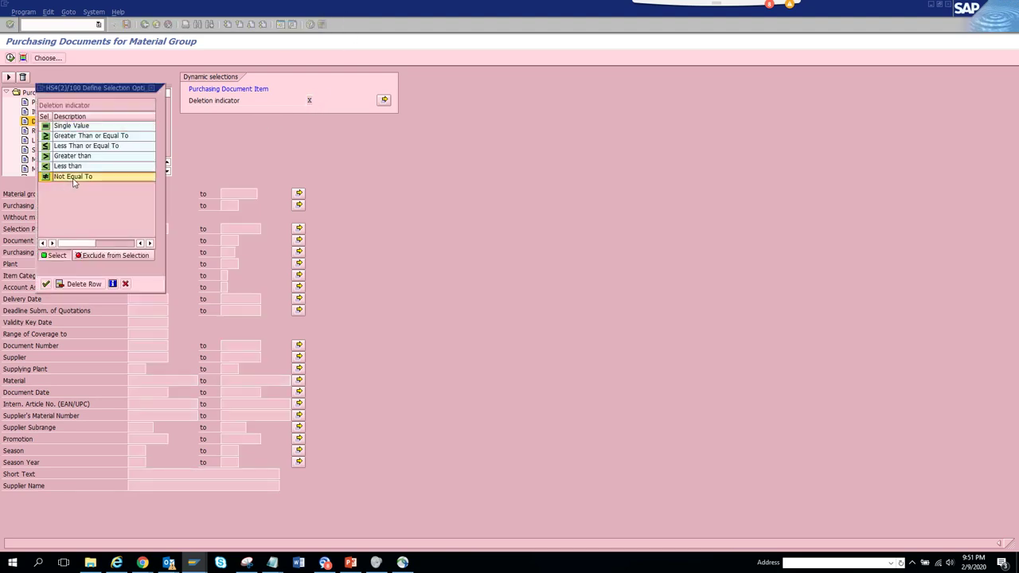
left_click(73, 176)
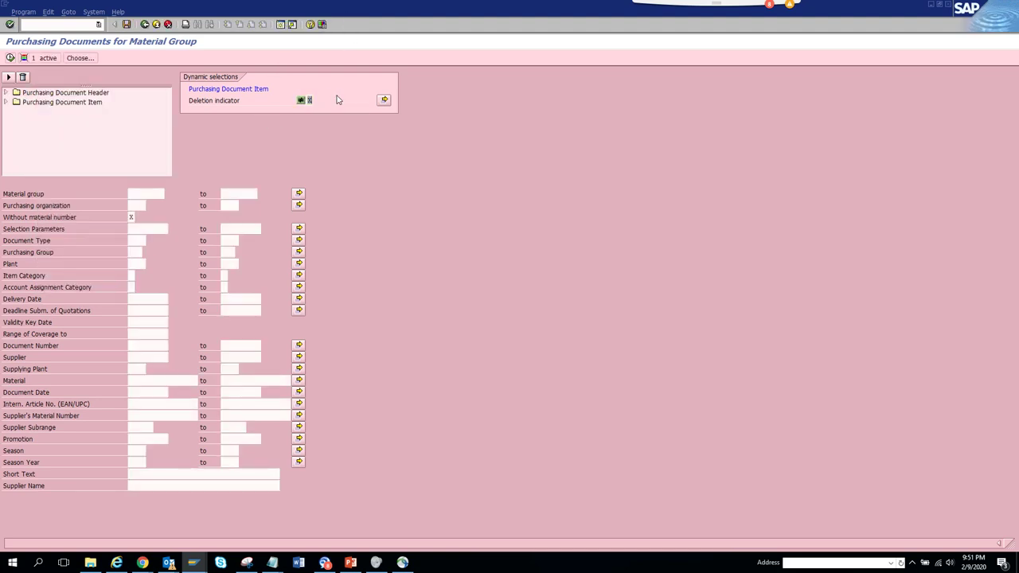
Empty the deletion indicator value while keeping Not Equal To, clear Without material number, and run the report.
key("BackSpace")
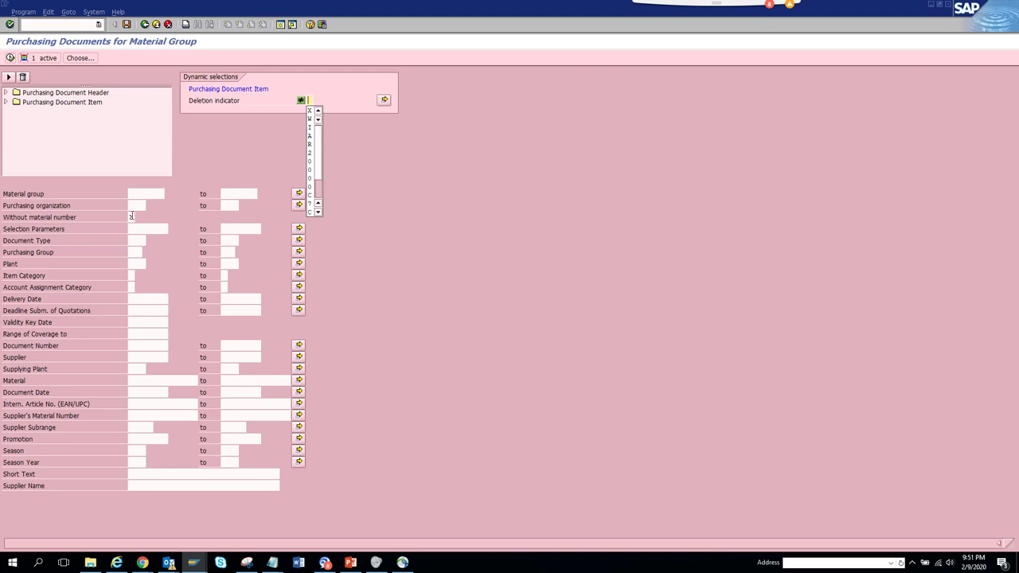
left_click(132, 217)
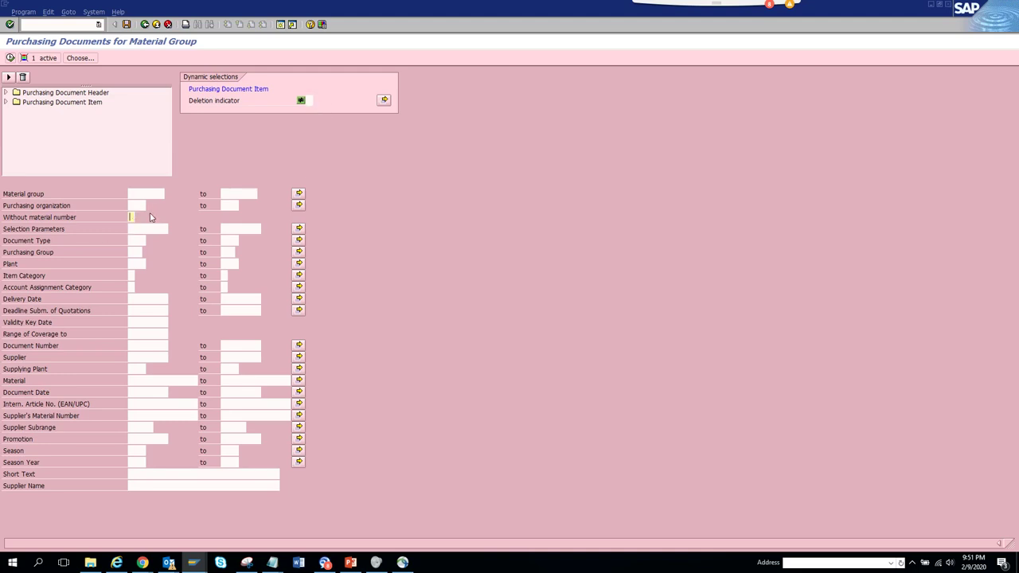
left_click(9, 58)
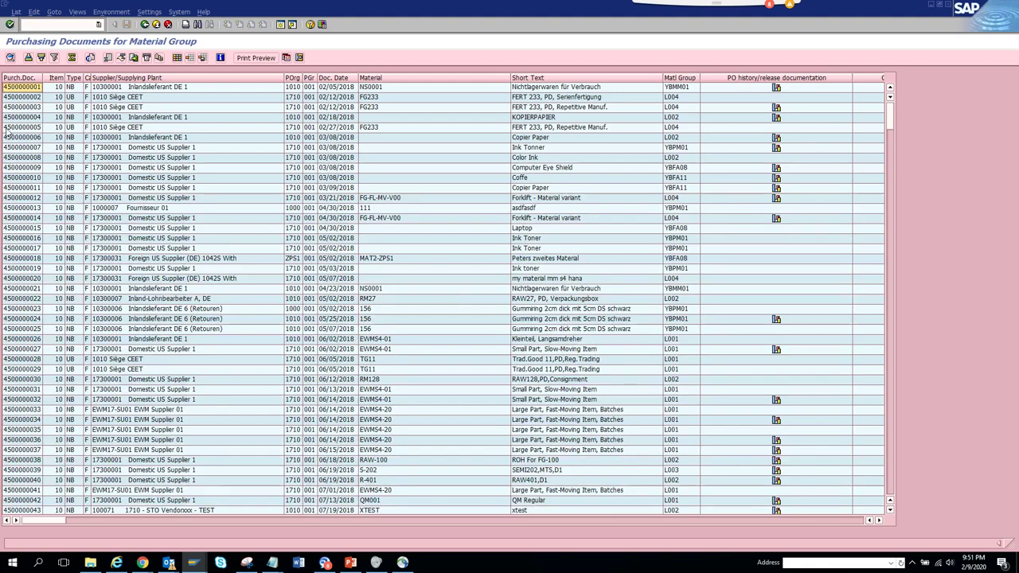
Open the second listed order and the Laptop order in turn, going back to the list after each.
double_click(13, 101)
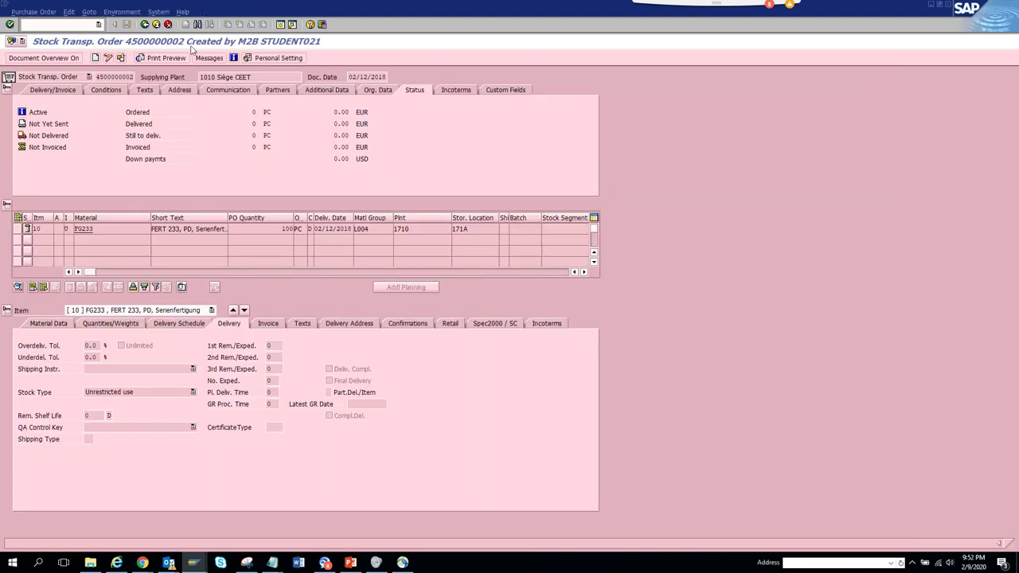
left_click(144, 25)
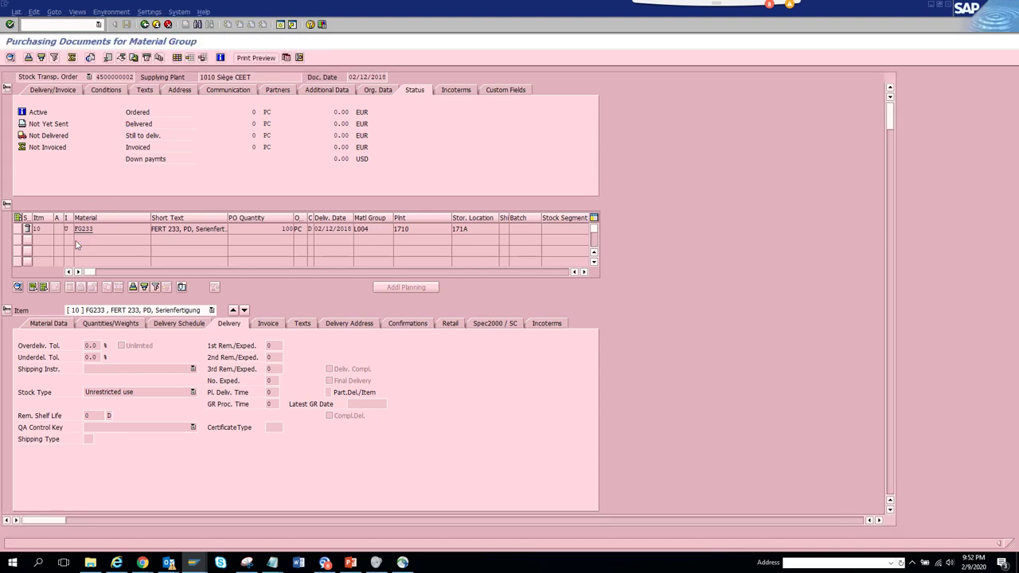
left_click(35, 229)
double_click(35, 229)
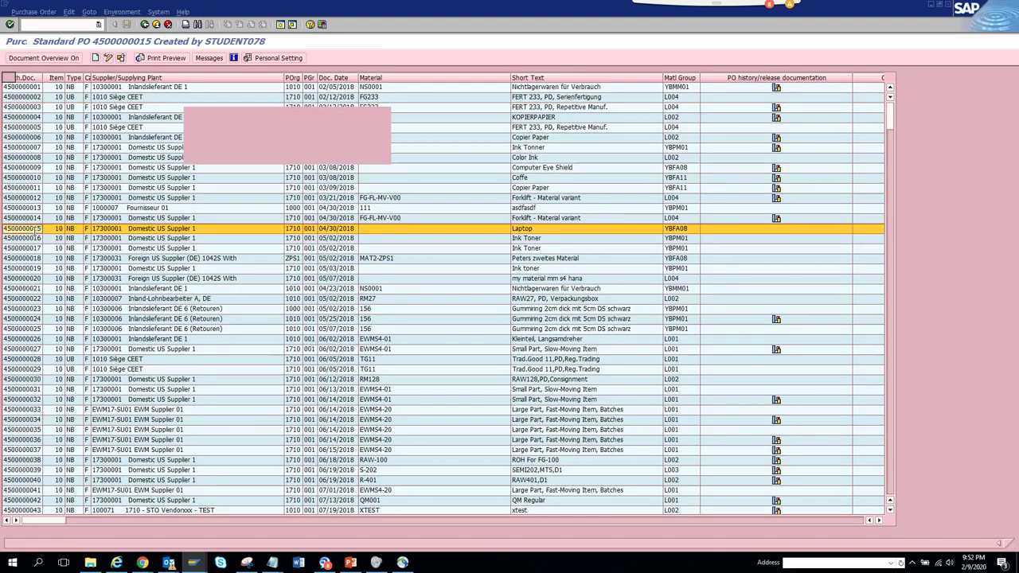
left_click(146, 26)
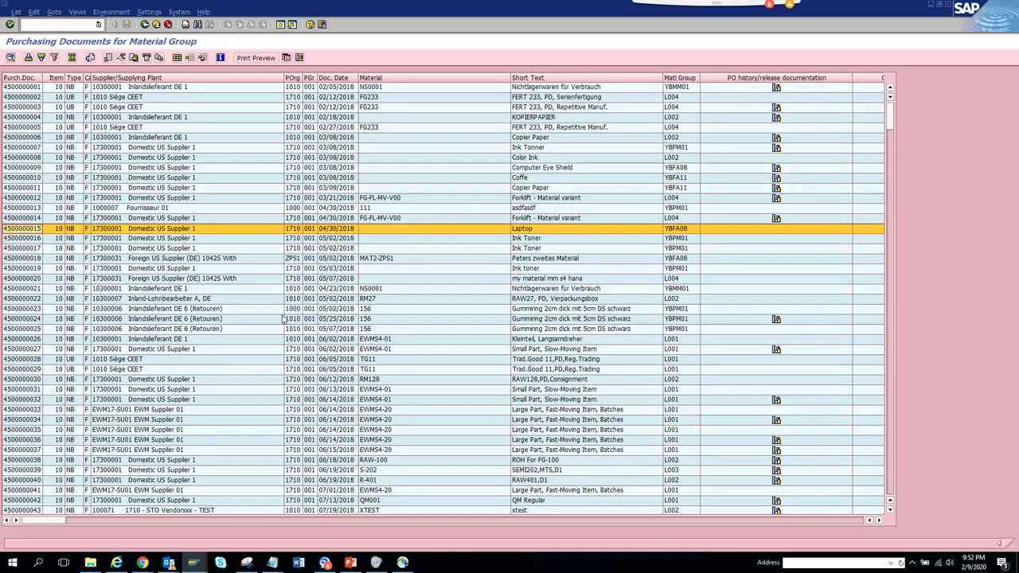
Open the KOPIERPAPIER order to check its status, then return to the list and switch it to another view.
double_click(35, 120)
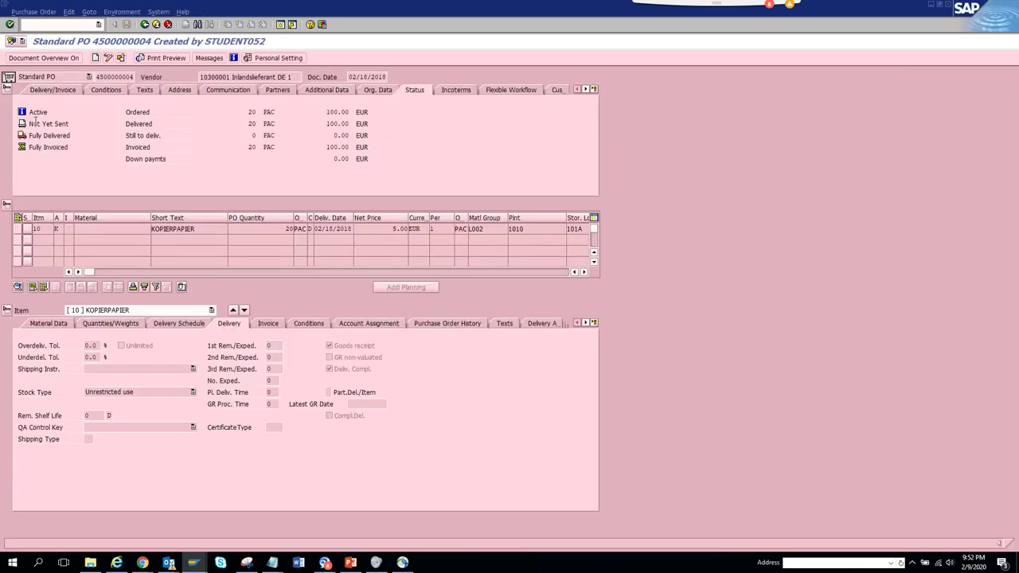
left_click(145, 25)
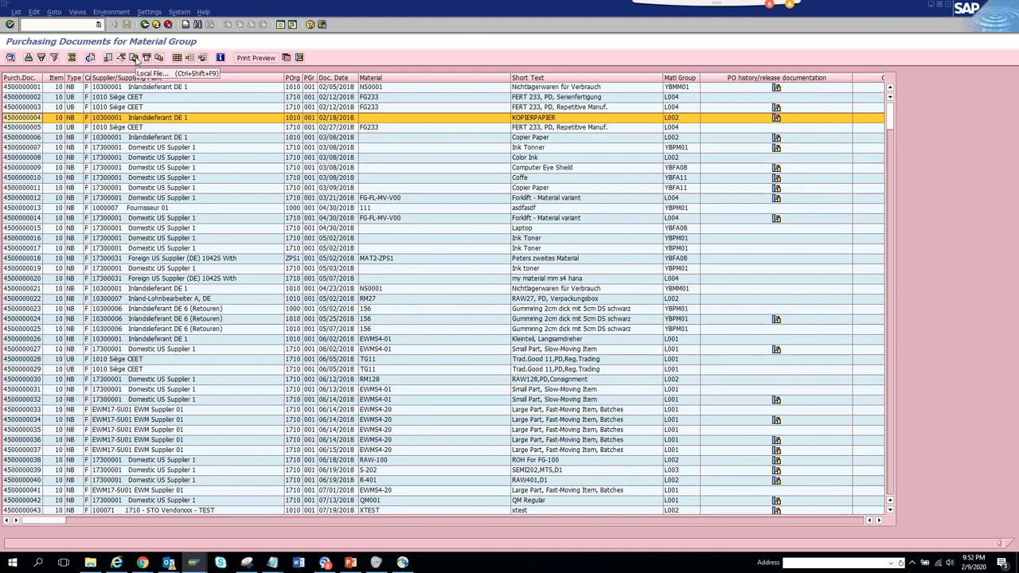
left_click(288, 58)
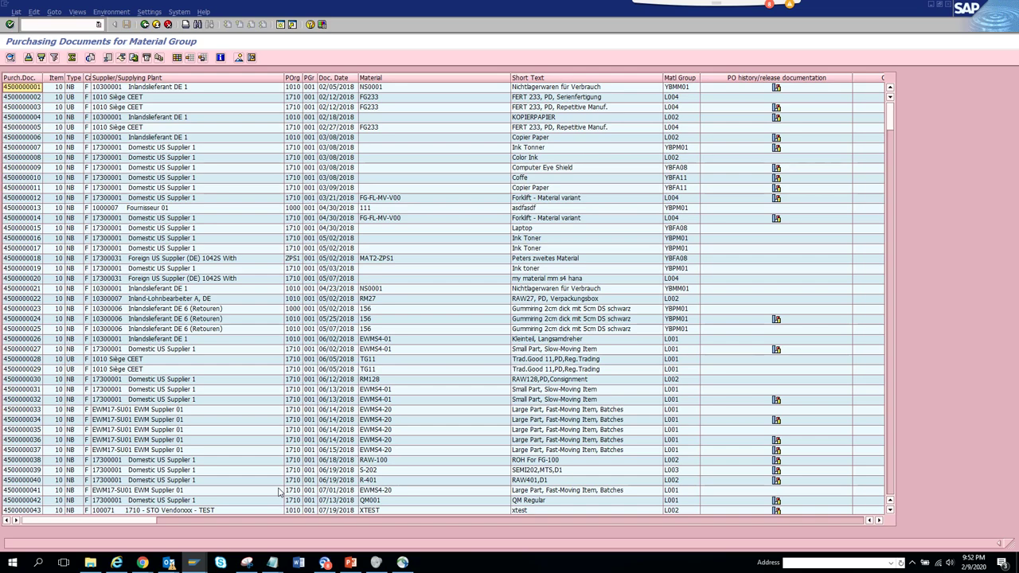
key("alt+Tab")
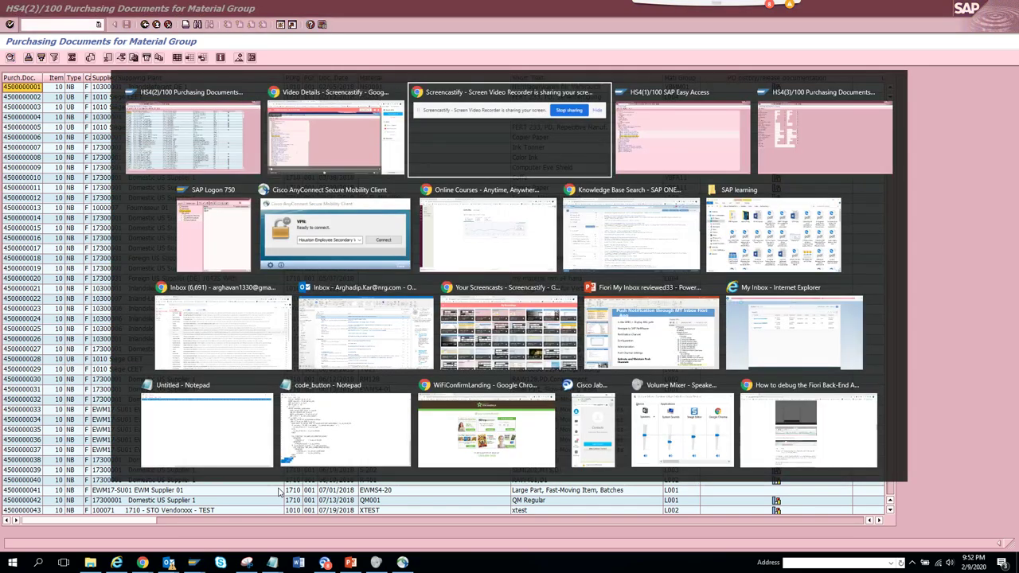